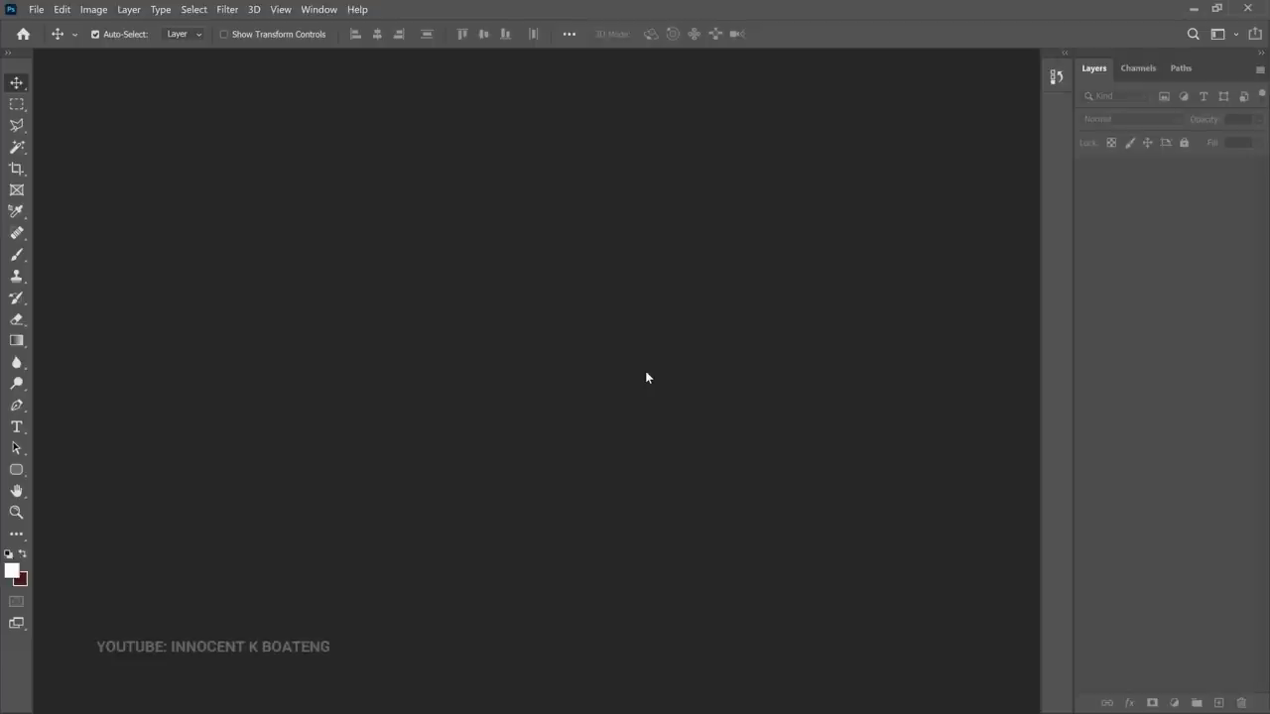
- Create a new 4 x 4 inch document at 300 pixels/inch in RGB Color with a white background
key("ctrl+n")
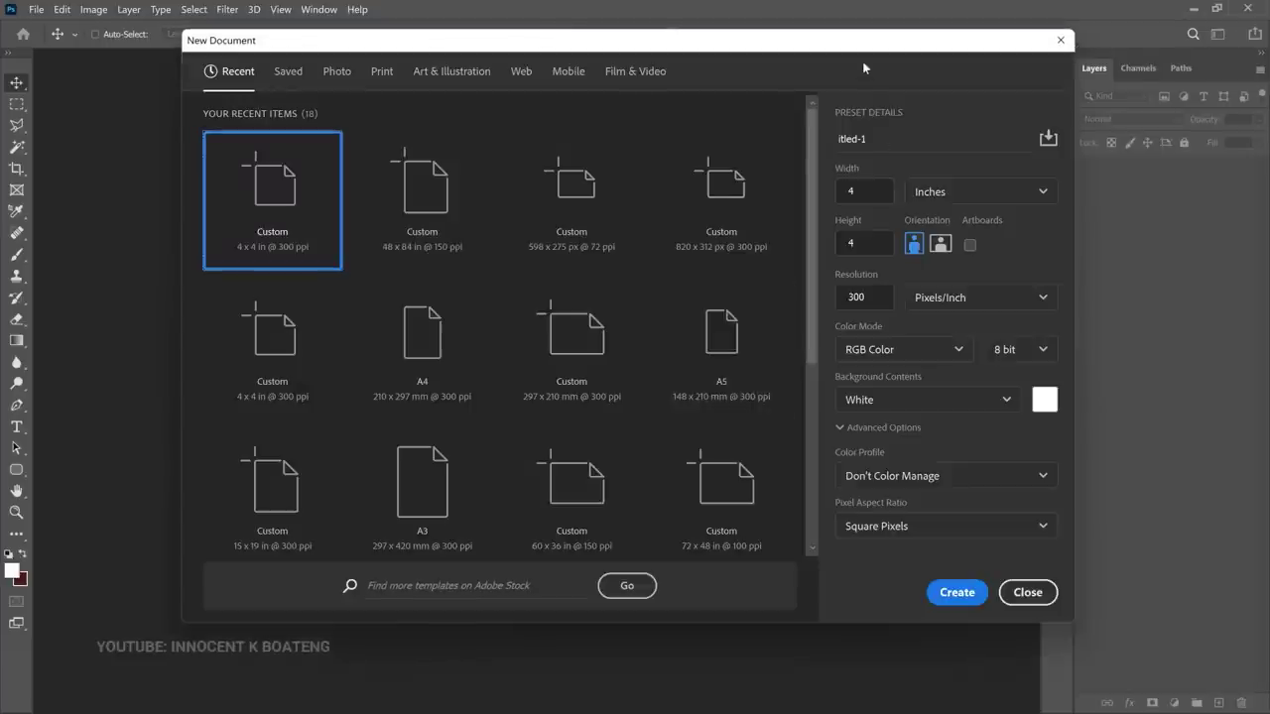
left_click_drag(863, 40, 817, 92)
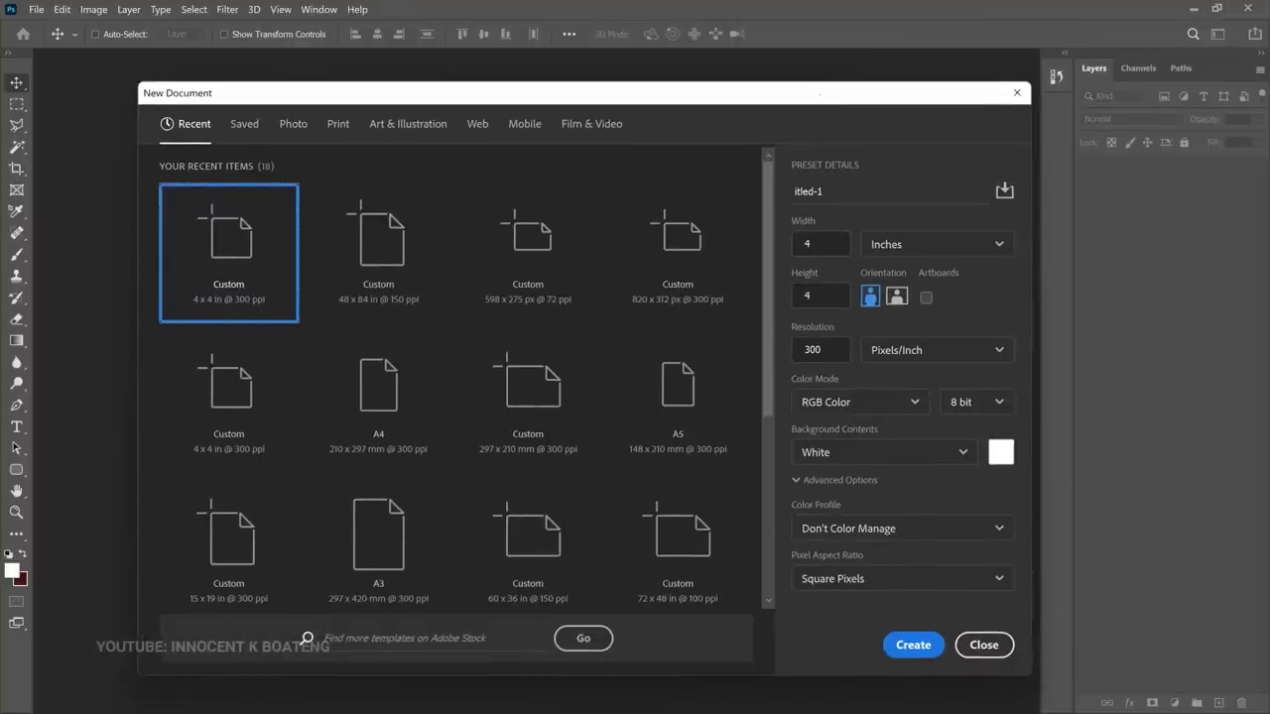
left_click(913, 647)
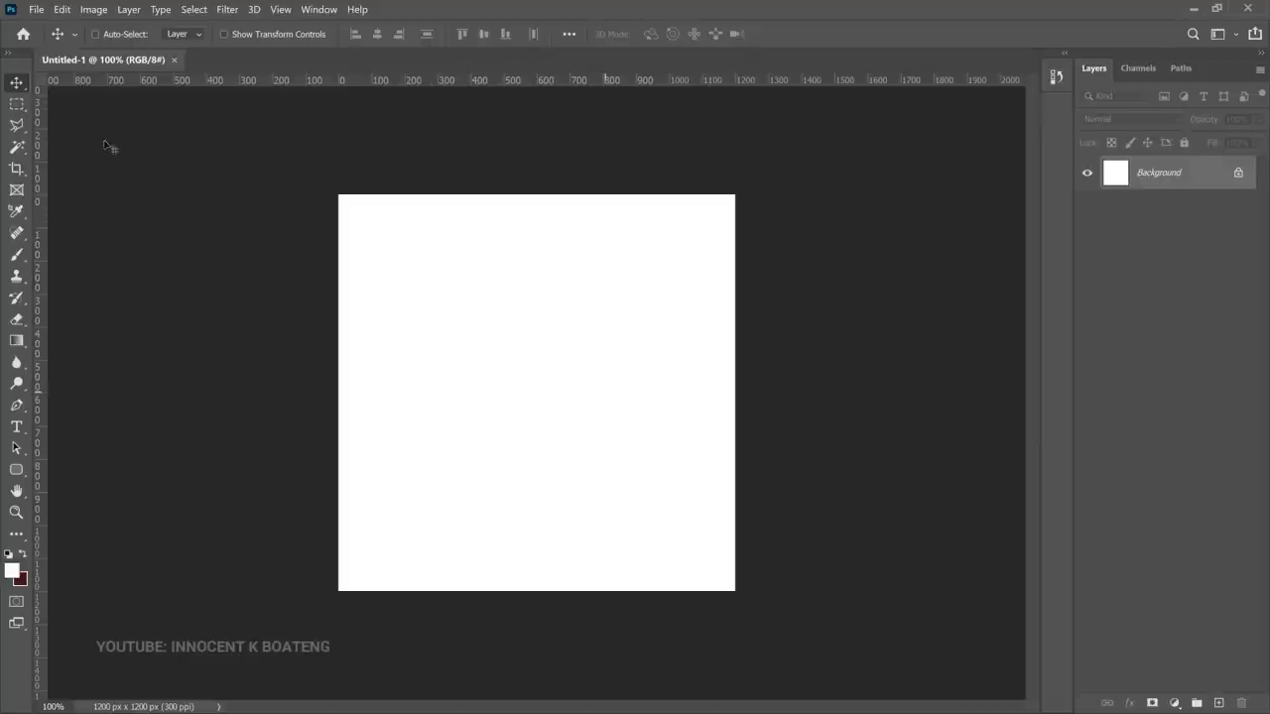
left_click(35, 10)
left_click(79, 316)
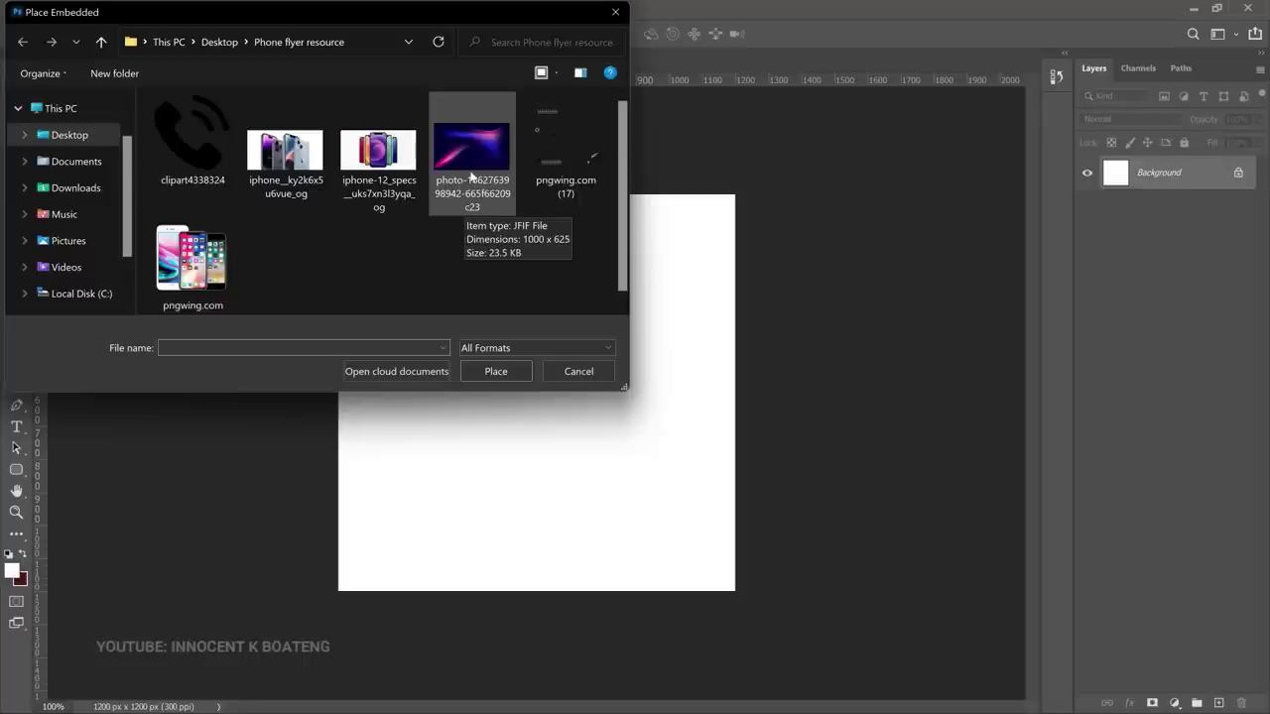
double_click(485, 147)
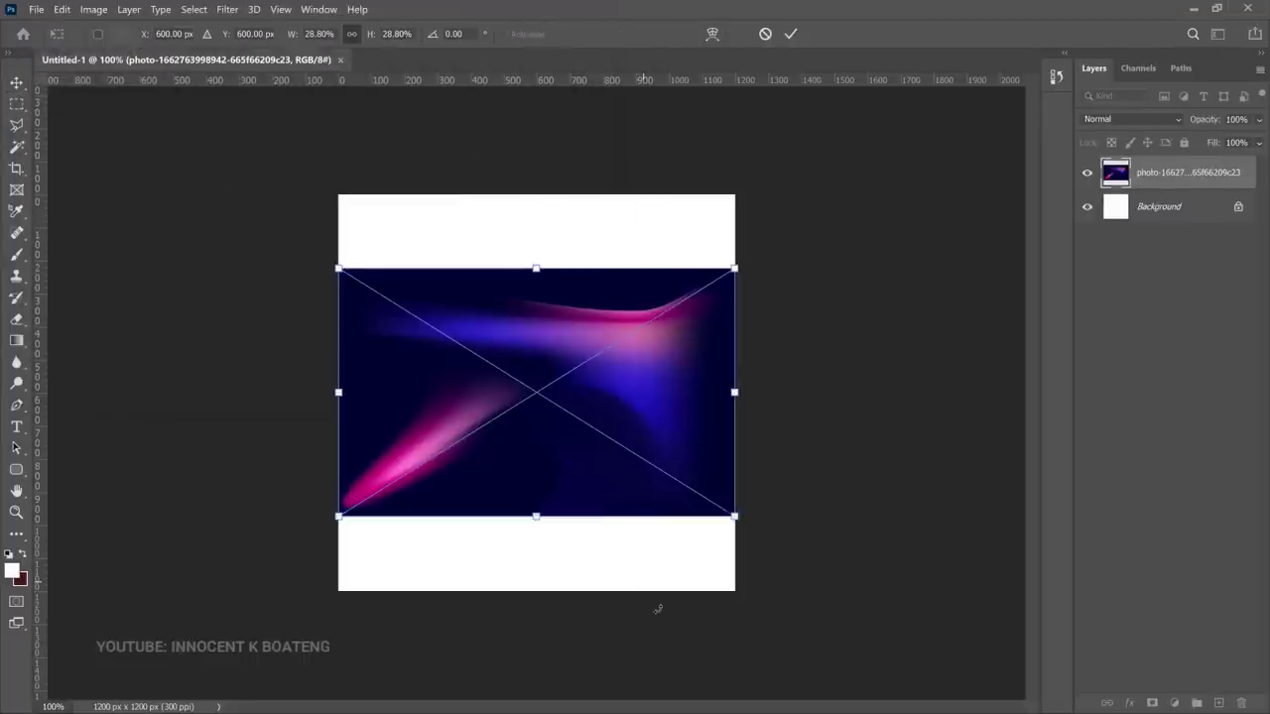
right_click(630, 388)
left_click(620, 372)
right_click(618, 390)
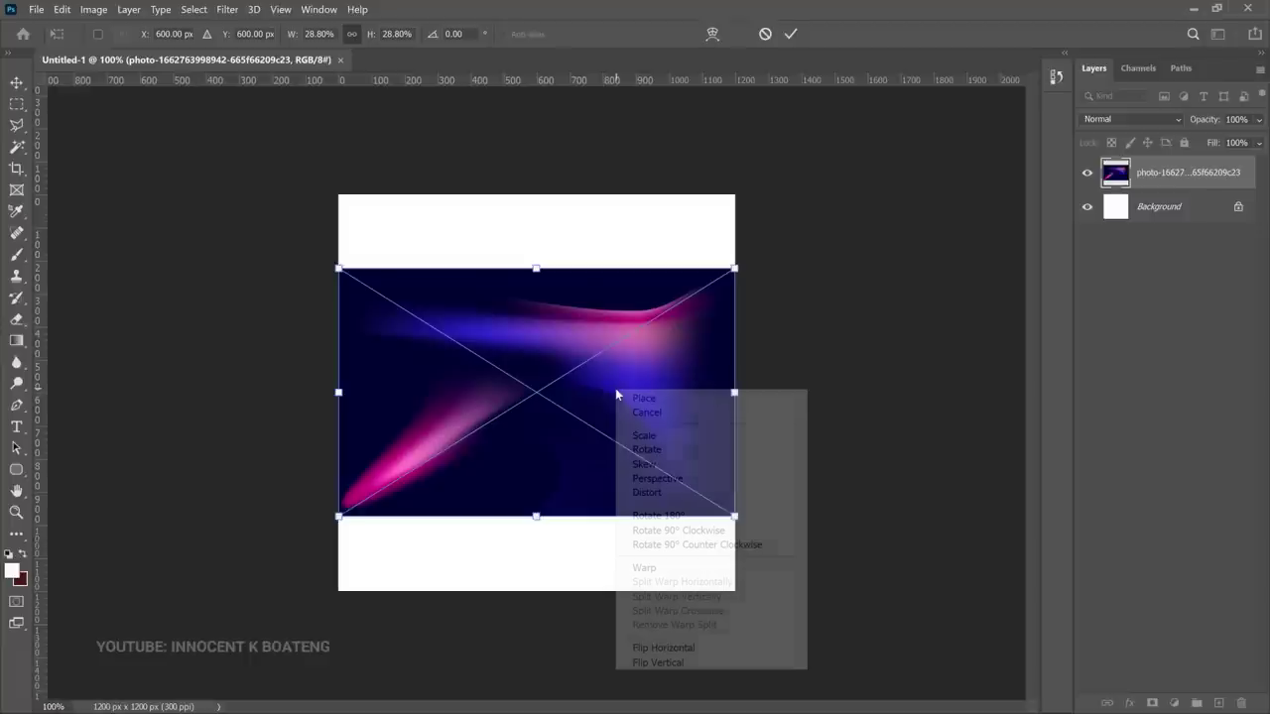
left_click(666, 533)
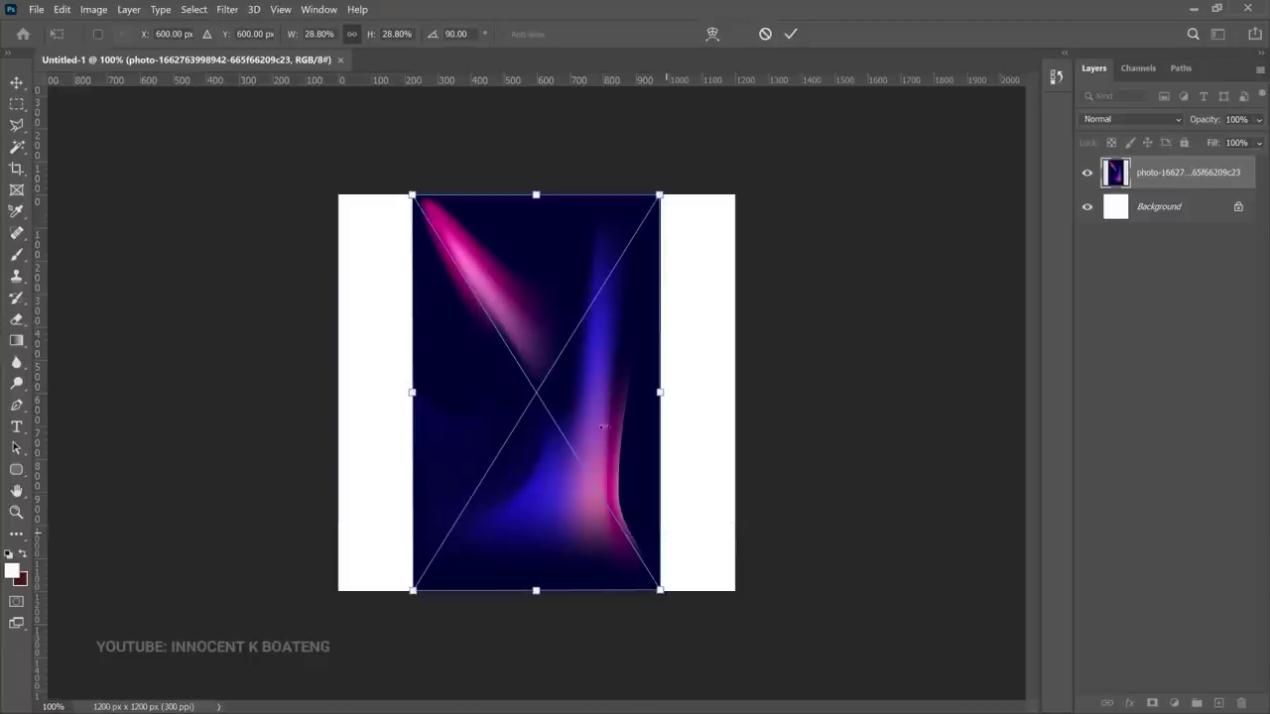
- Scale the gradient image to about 49% to cover the canvas, shift it downward, and commit the placement
left_click_drag(408, 191, 293, 99)
left_click_drag(660, 599, 817, 677)
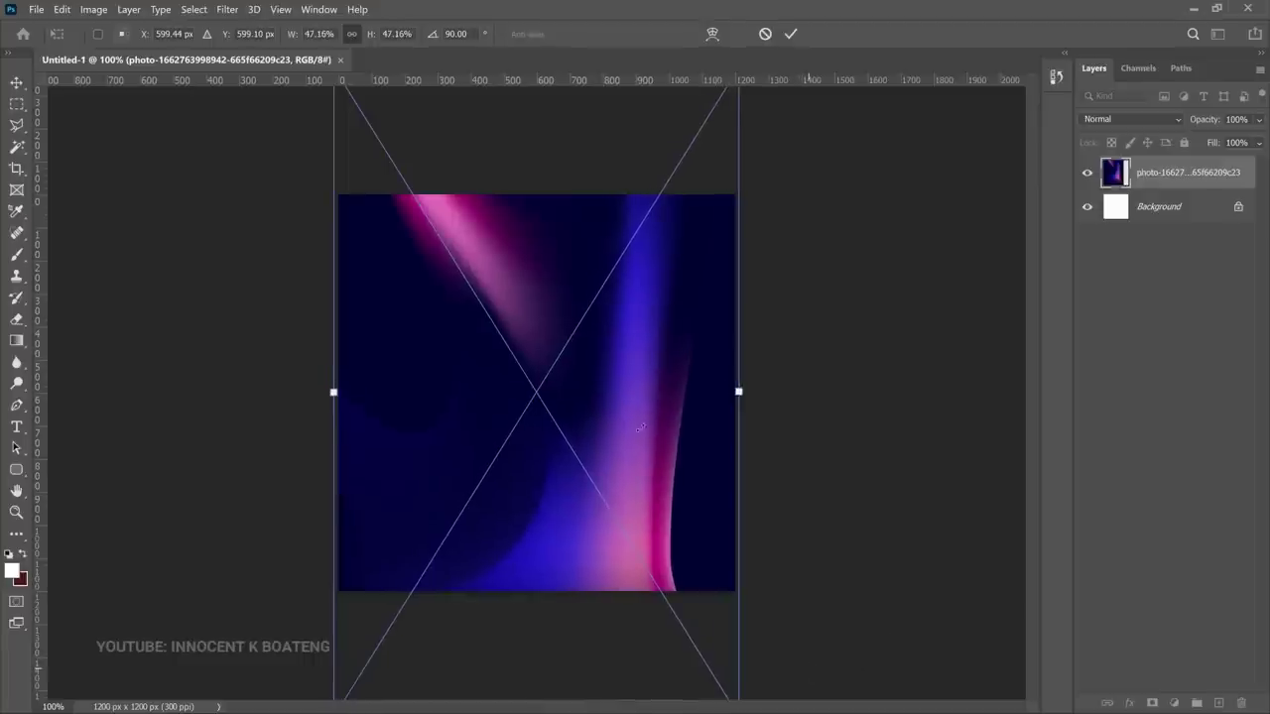
left_click_drag(643, 428, 649, 485)
key("Return")
- Enlarge the gradient background beyond the canvas edges and move it slightly upward
key("ctrl+t")
key("ctrl+minus")
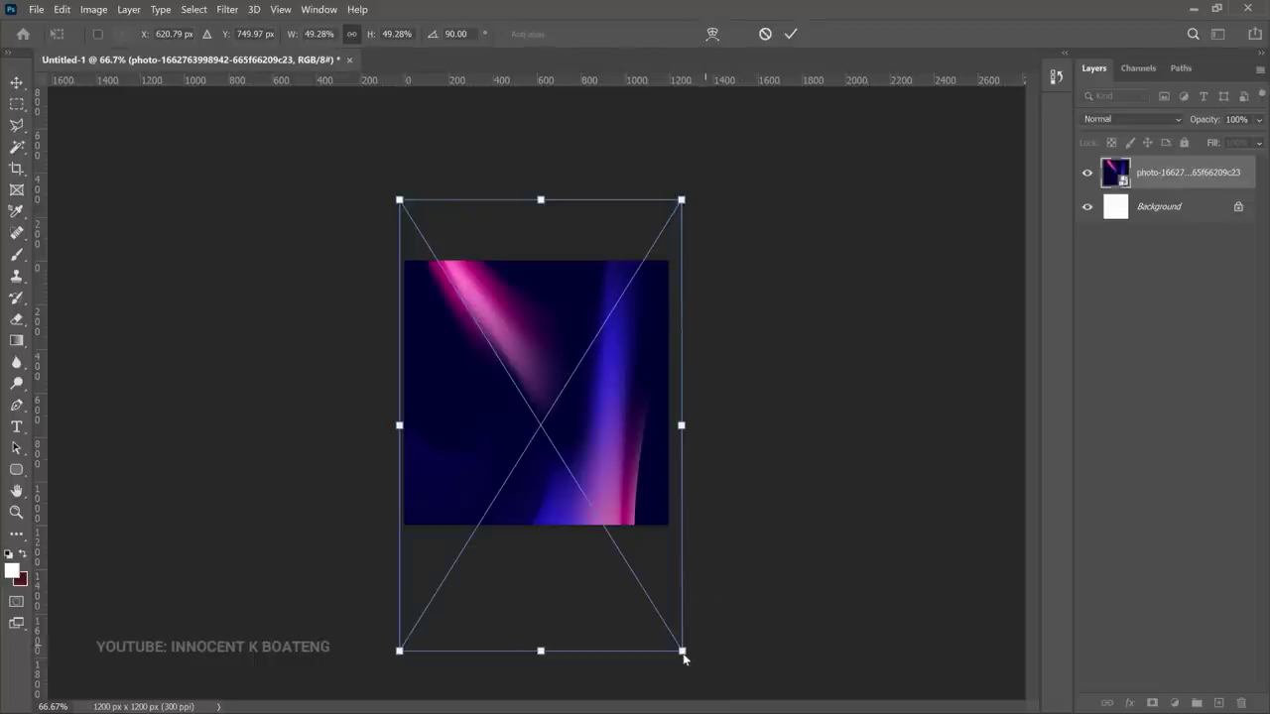
left_click_drag(683, 653, 725, 668)
key("Return")
key("z")
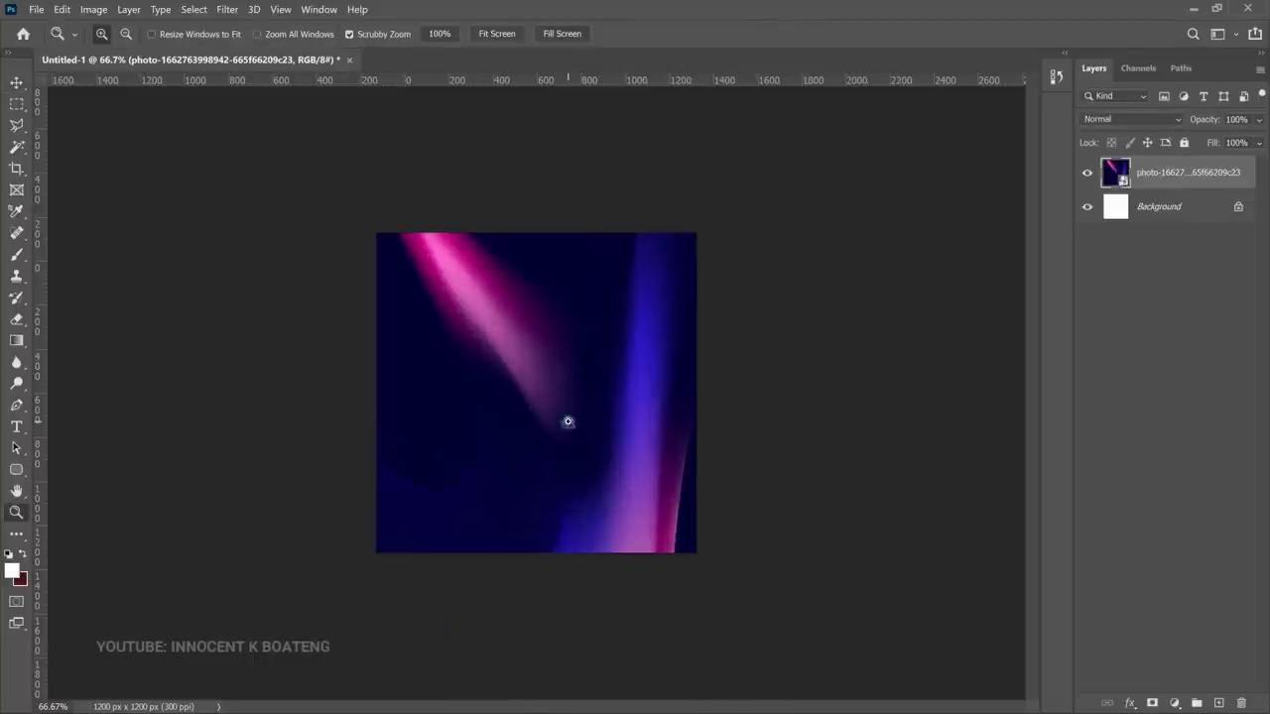
left_click(567, 421)
key("v")
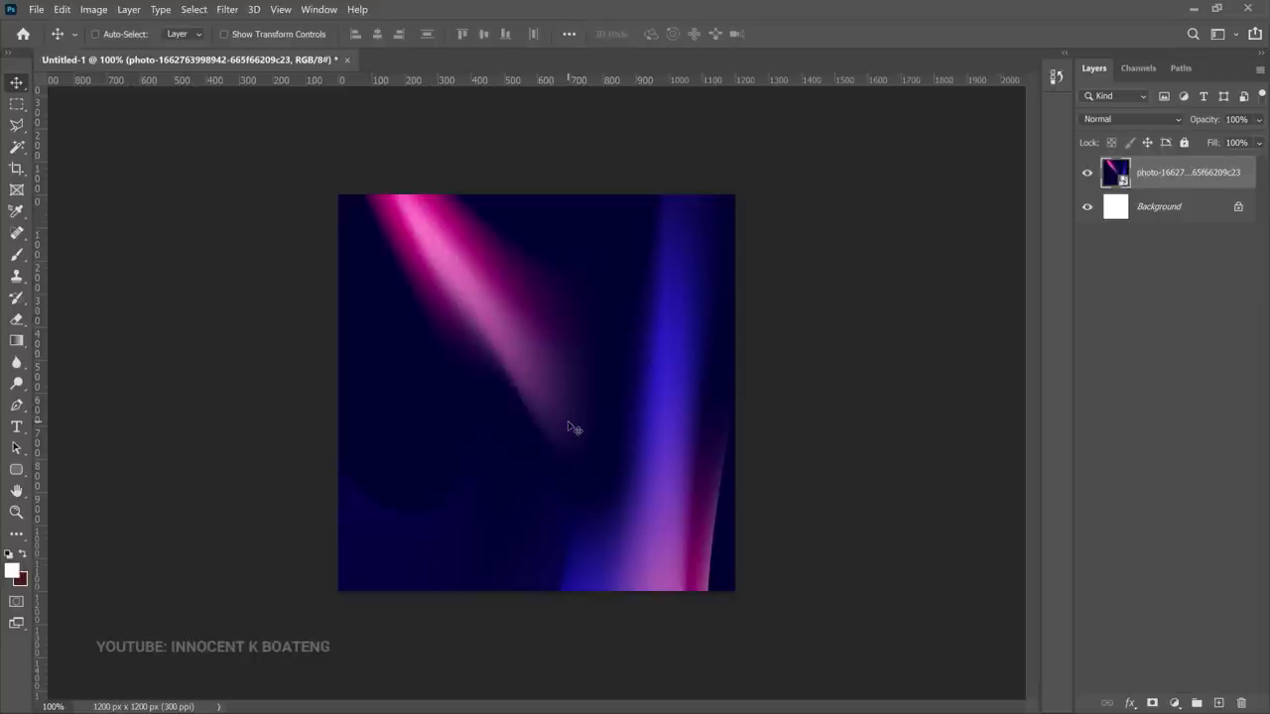
left_click_drag(567, 427, 569, 372)
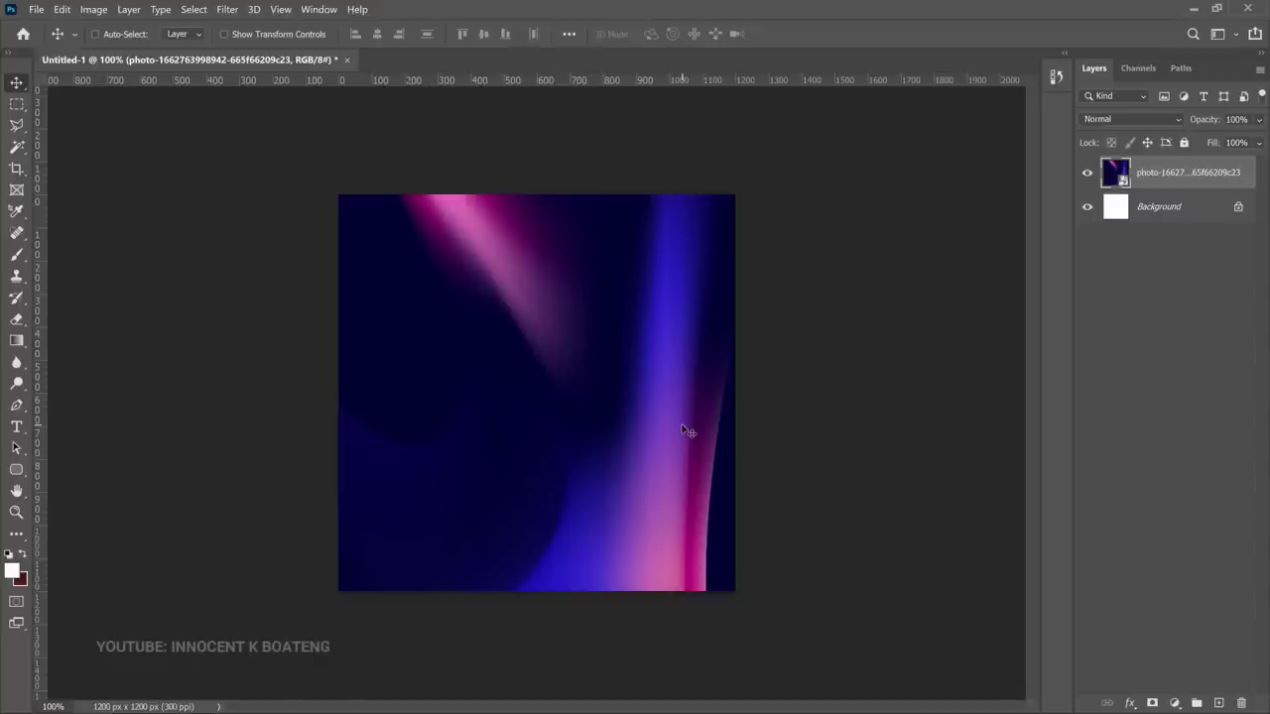
- Place the pngwing.com image of three phones as an embedded object, scaled to about 25% near the canvas centre
left_click(35, 9)
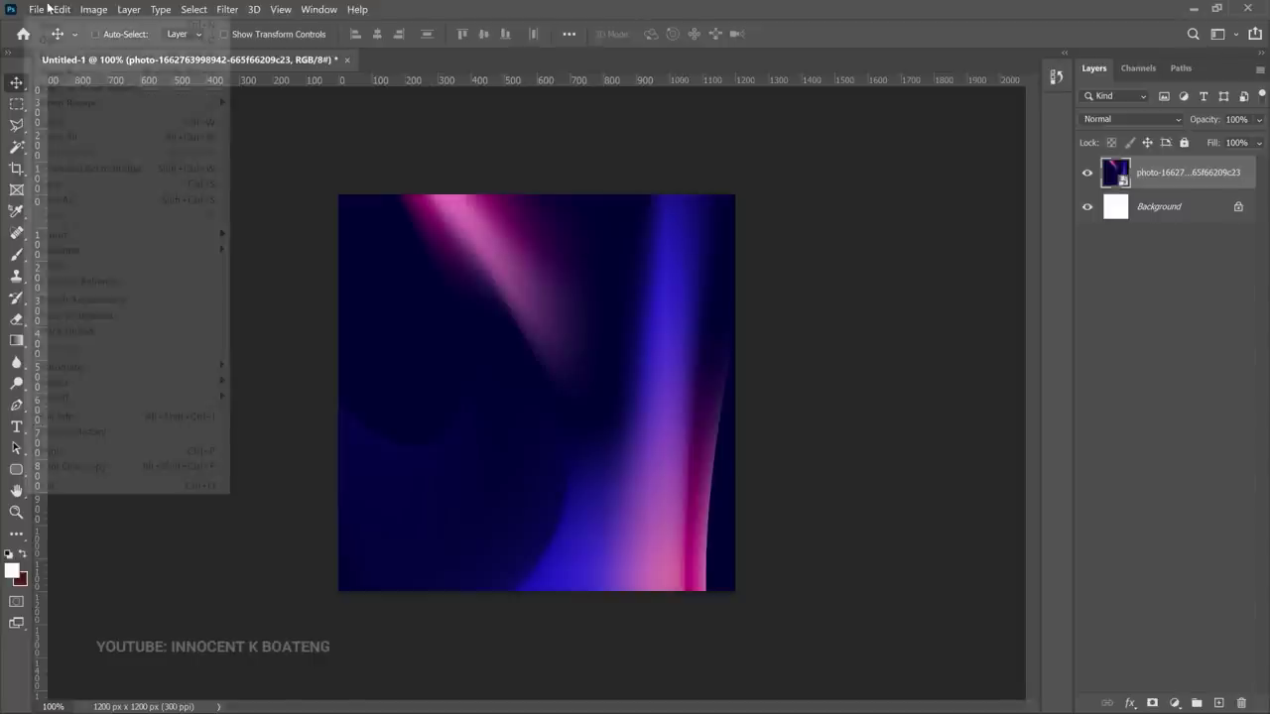
left_click(93, 316)
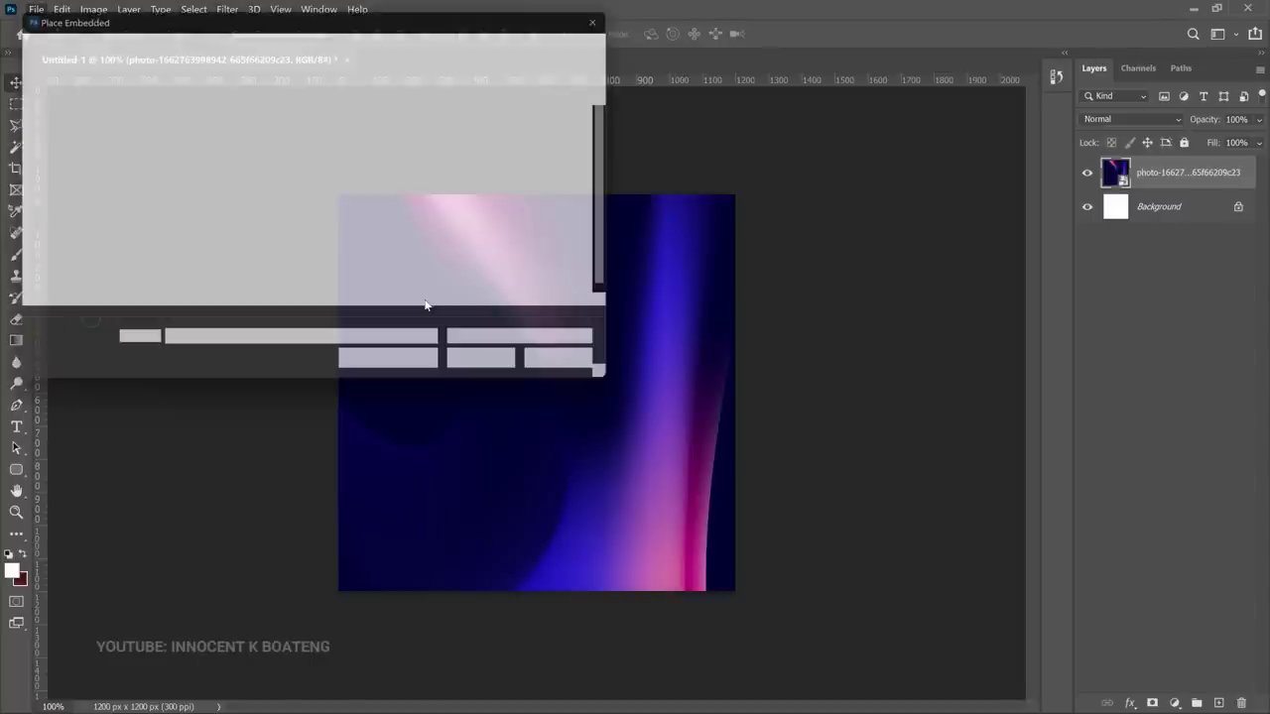
double_click(220, 287)
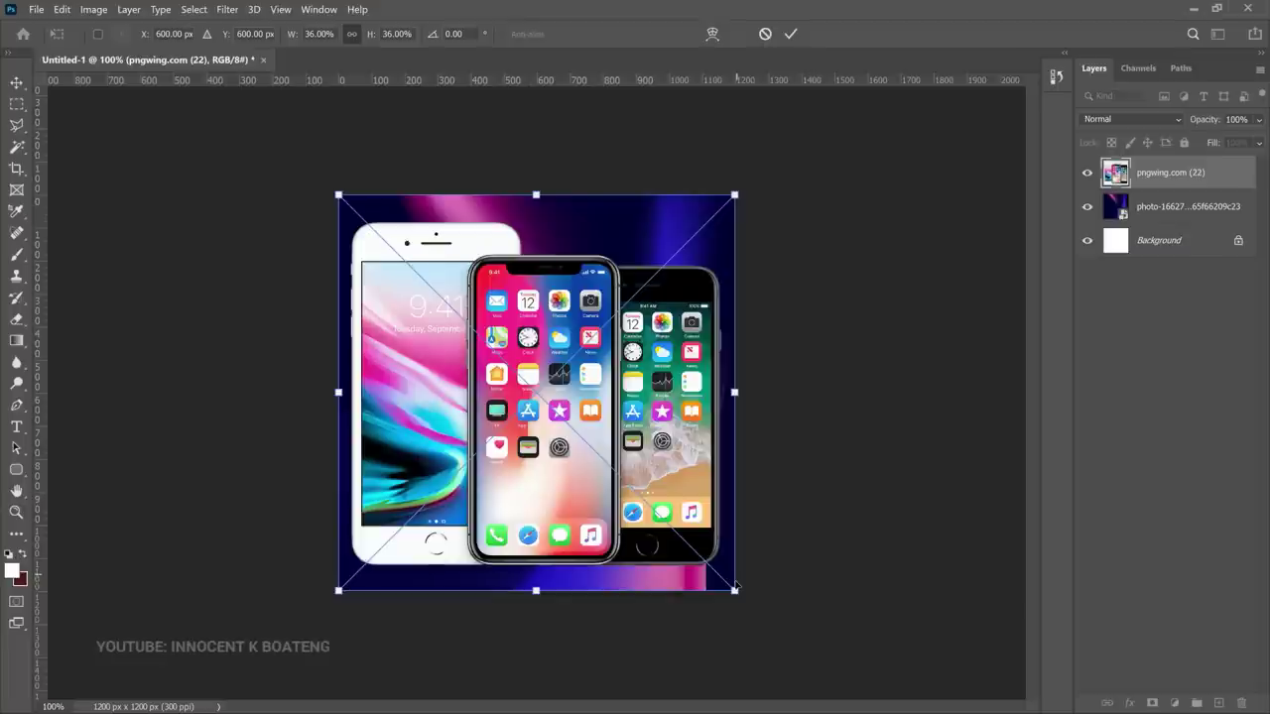
left_click_drag(734, 582, 648, 491)
left_click_drag(690, 206, 655, 252)
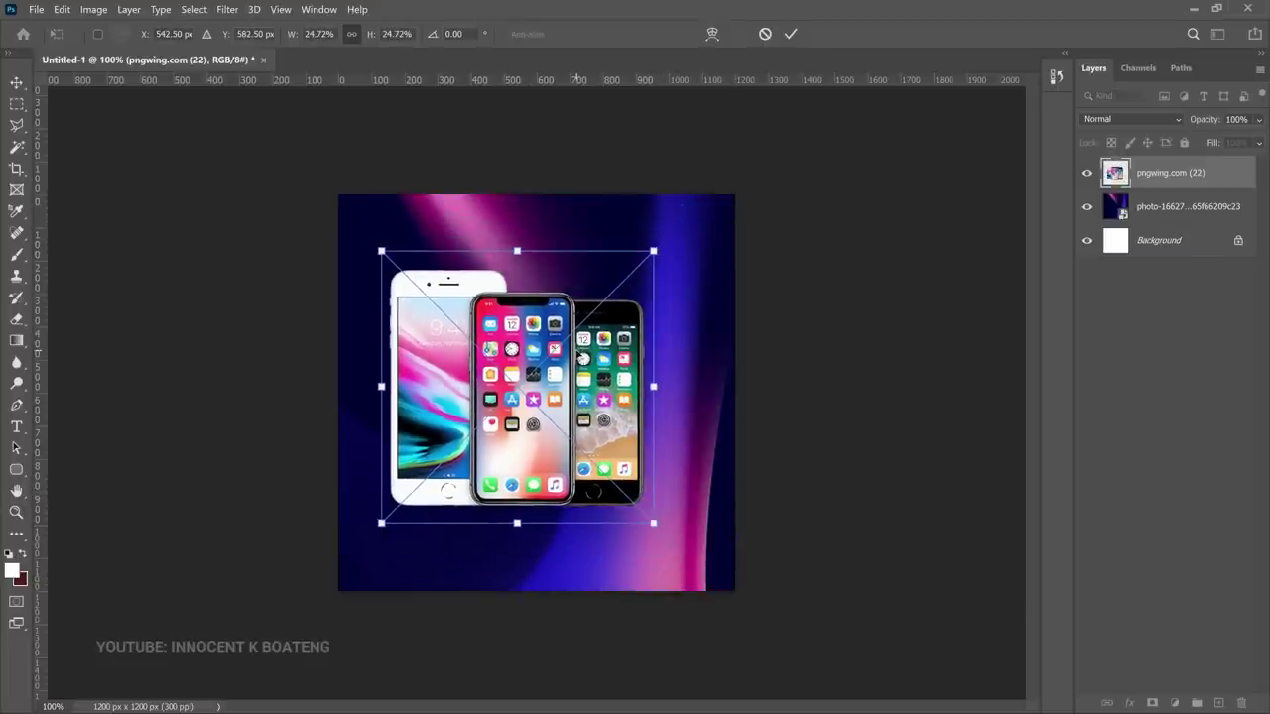
key("Return")
- Centre the three-phone image horizontally on the canvas and reduce it to about 24% scale
key("ctrl+a")
left_click(377, 33)
key("ctrl+d")
key("ctrl")
key("ctrl+t")
left_click_drag(674, 246, 664, 259)
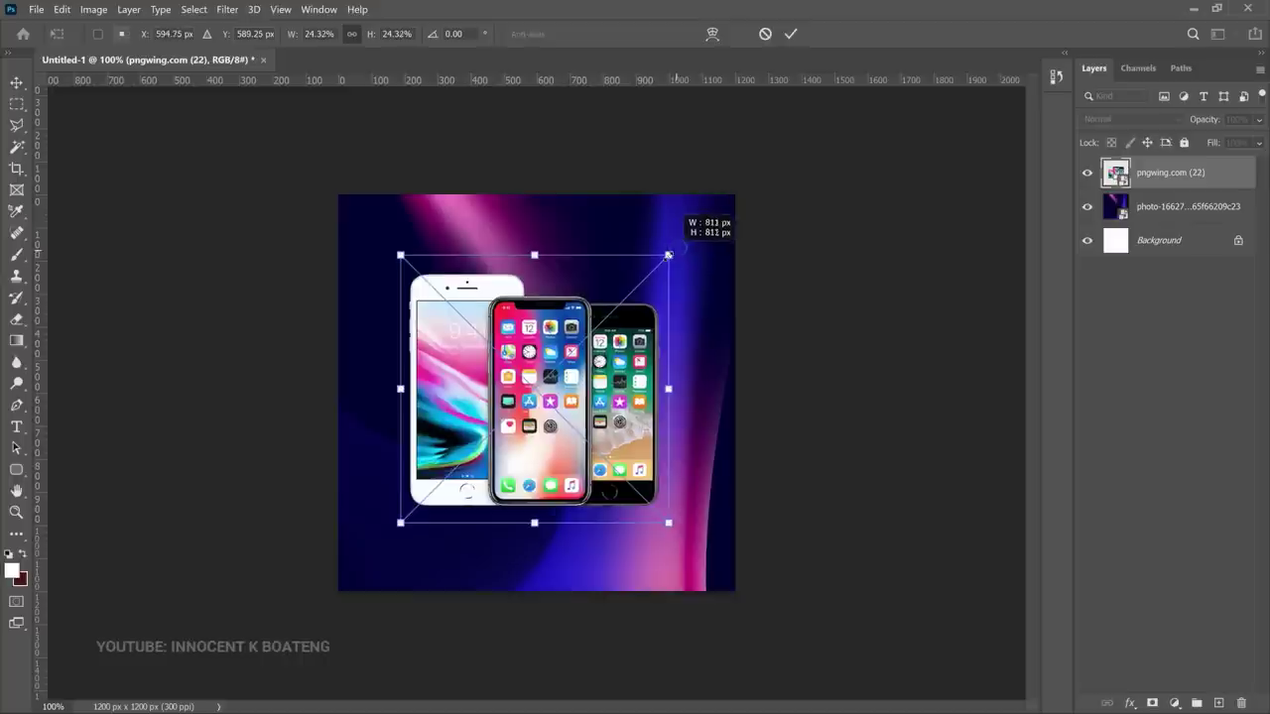
key("Return")
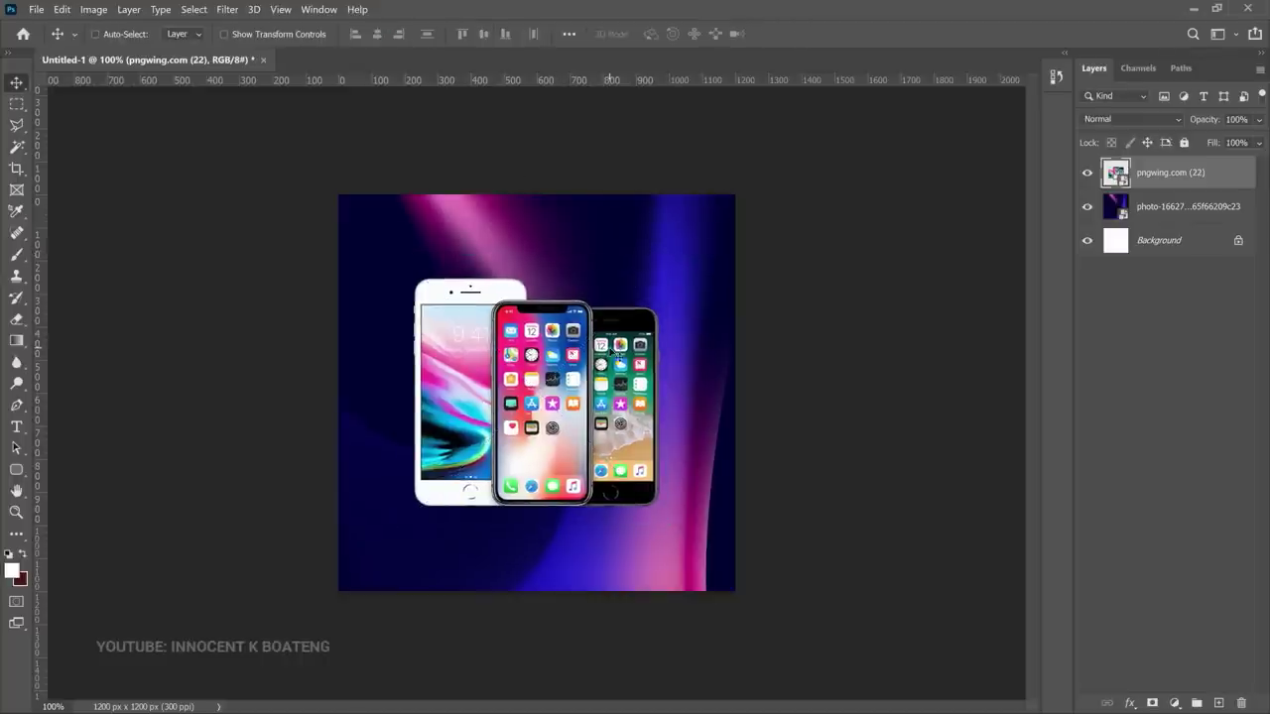
- Duplicate the three-phone layer, flip the copy vertically, and position it directly below the original as a reflection
left_click_drag(674, 372, 675, 372)
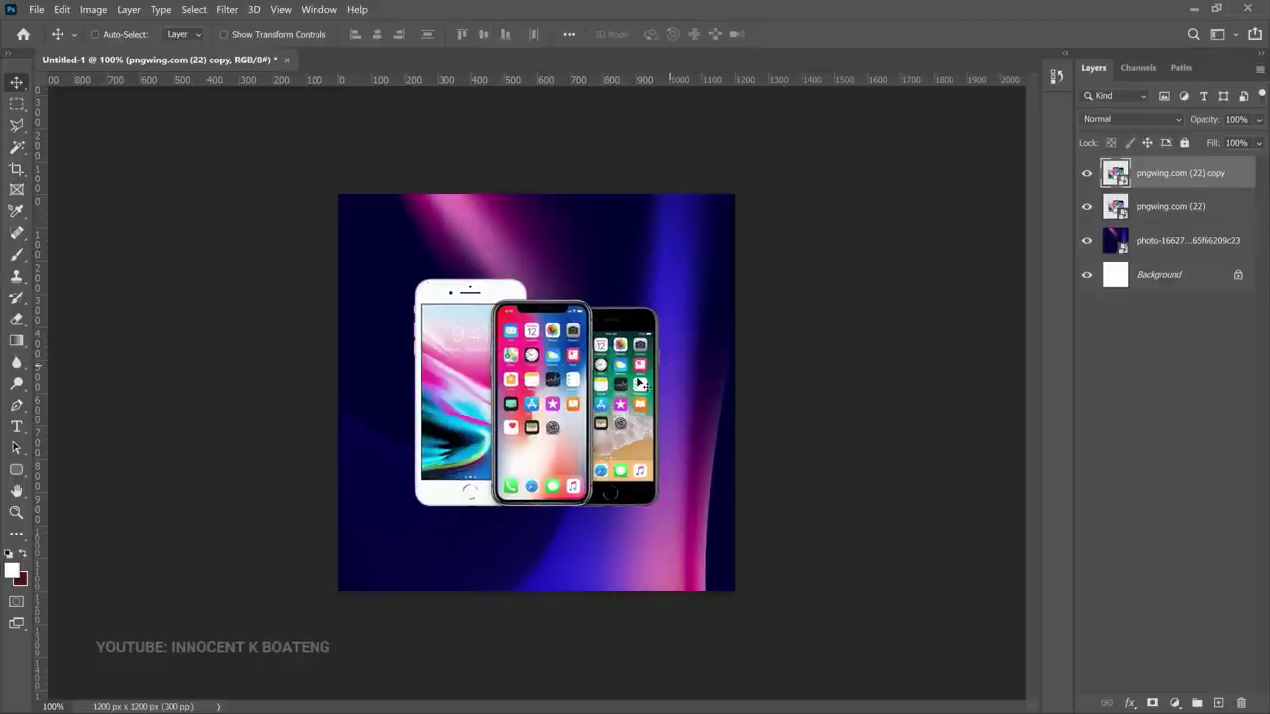
key("ctrl+t")
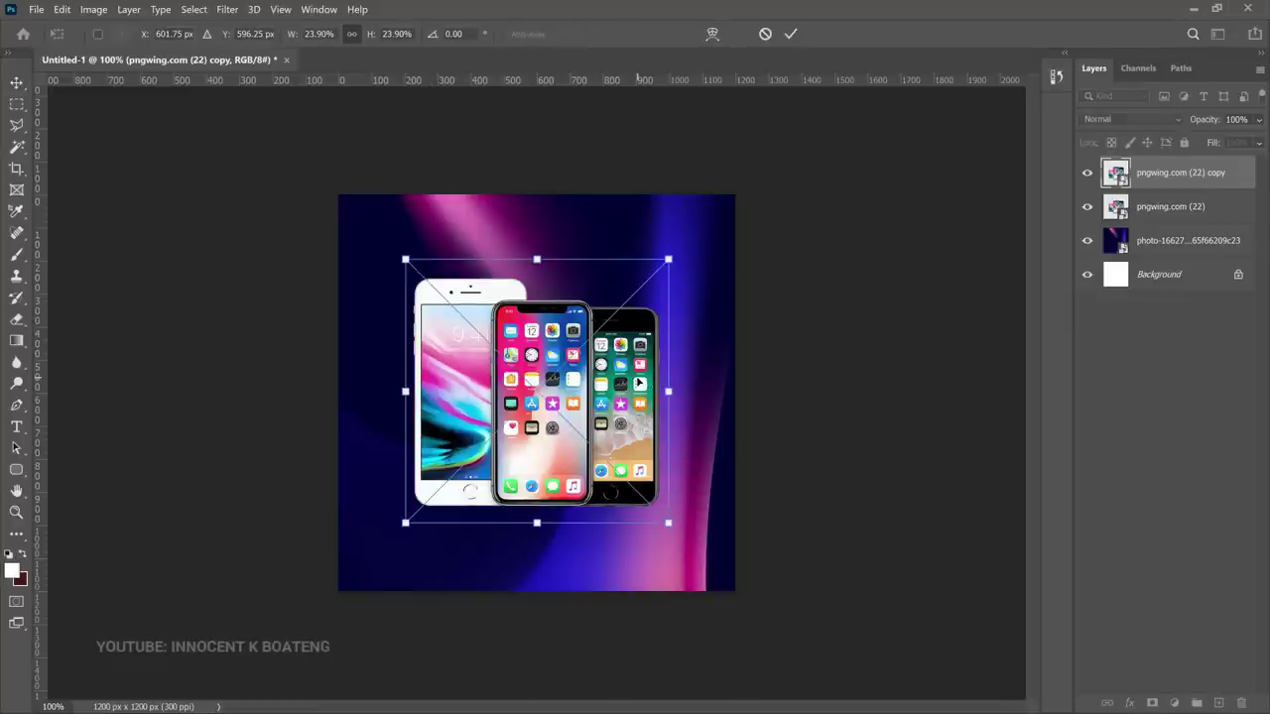
right_click(636, 380)
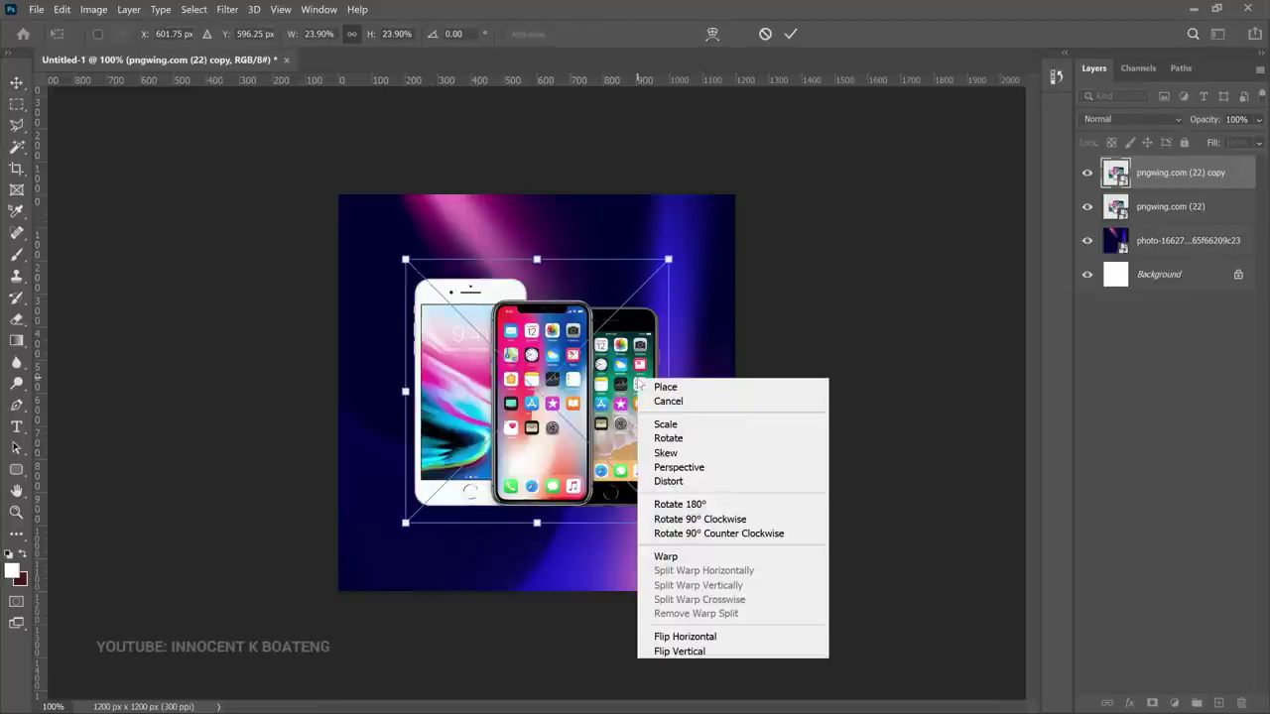
left_click(716, 651)
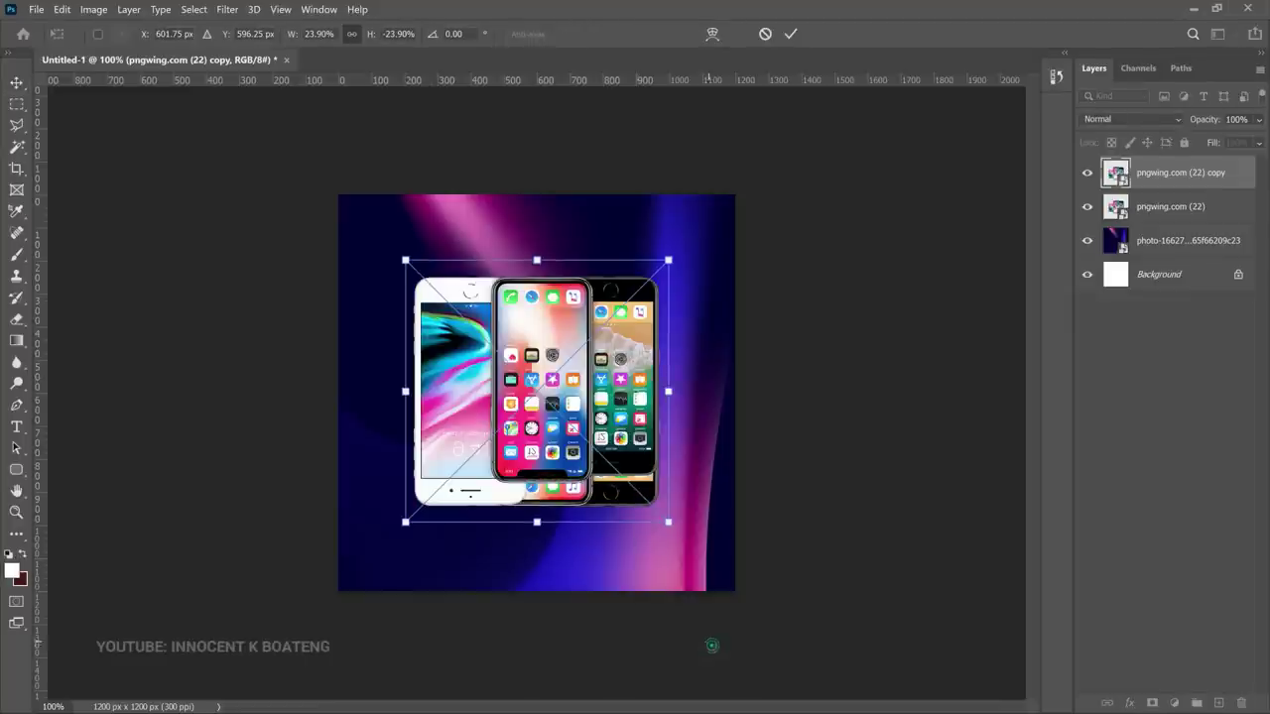
key("Return")
left_click_drag(627, 366, 641, 547)
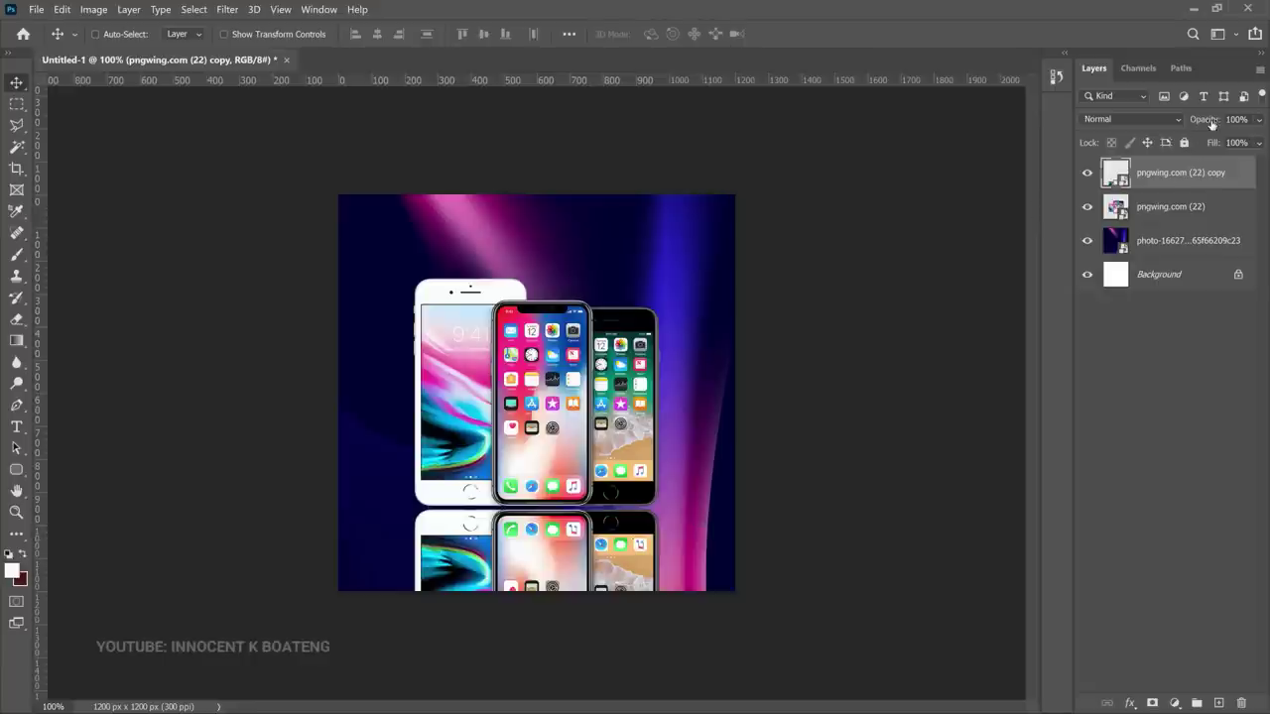
- Lower the opacity of the flipped phone reflection layer to 10%
left_click_drag(1210, 123, 1196, 121)
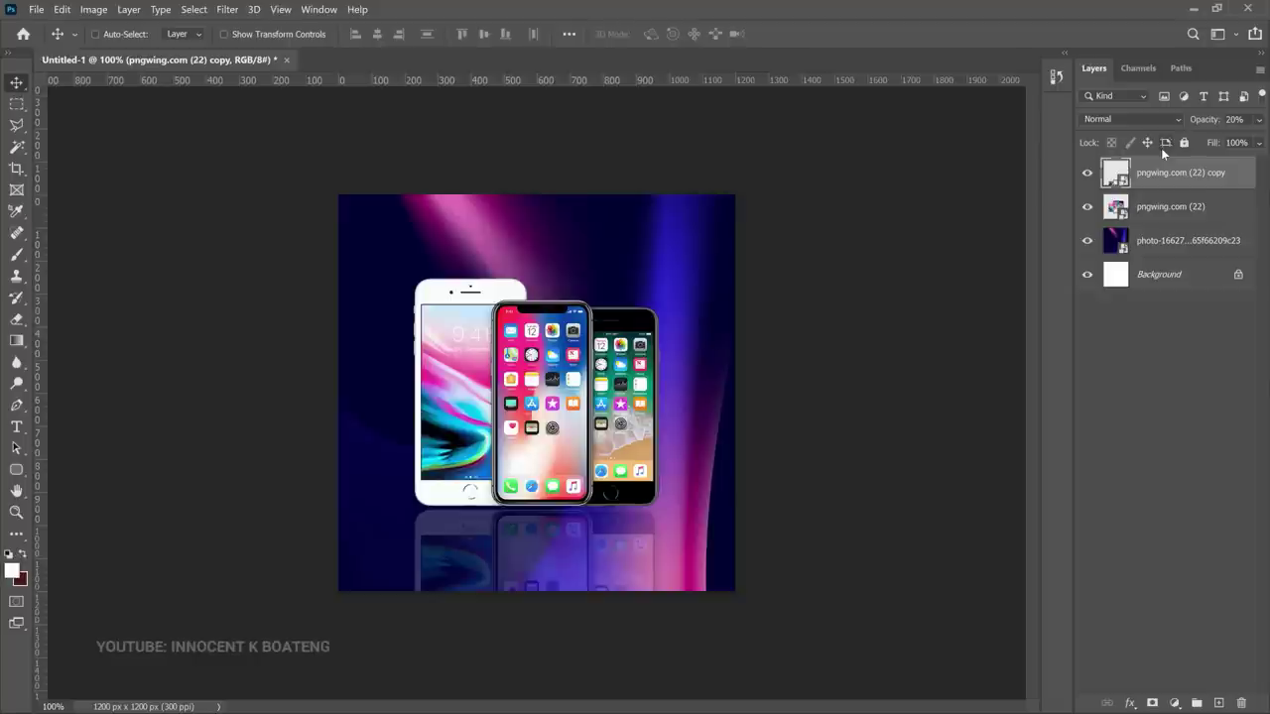
key("1")
key("4")
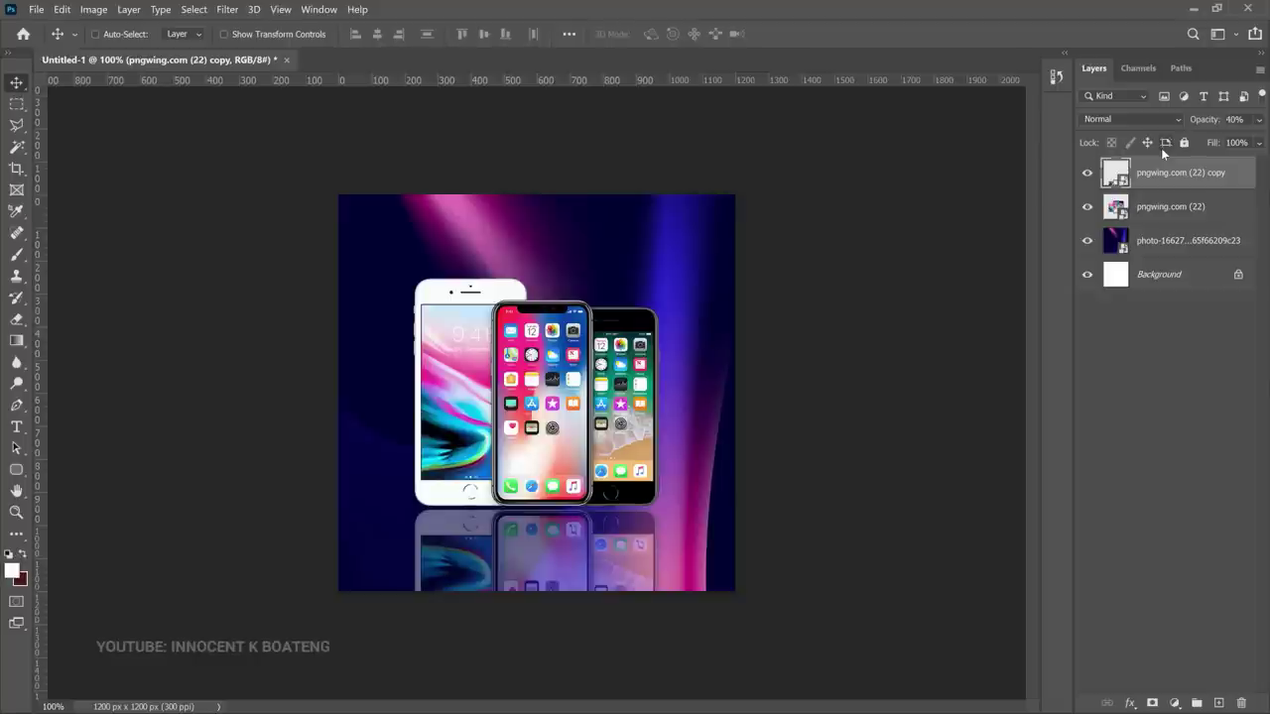
key("5")
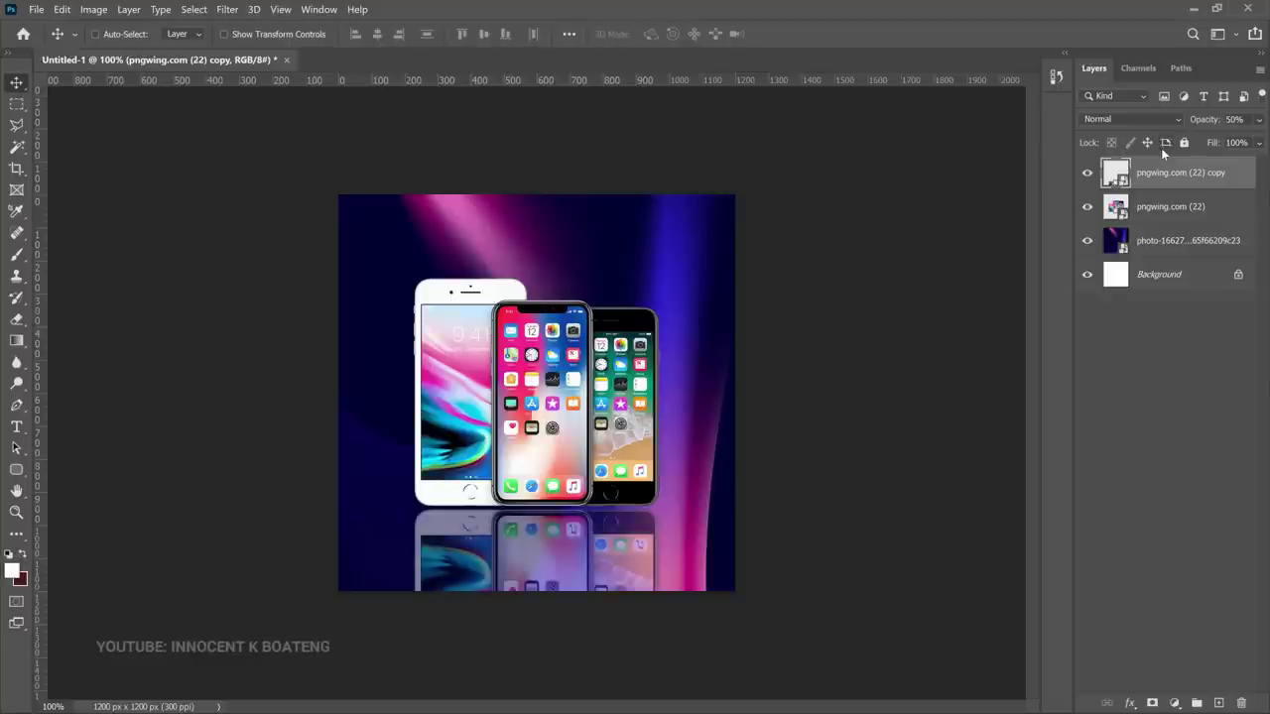
key("1")
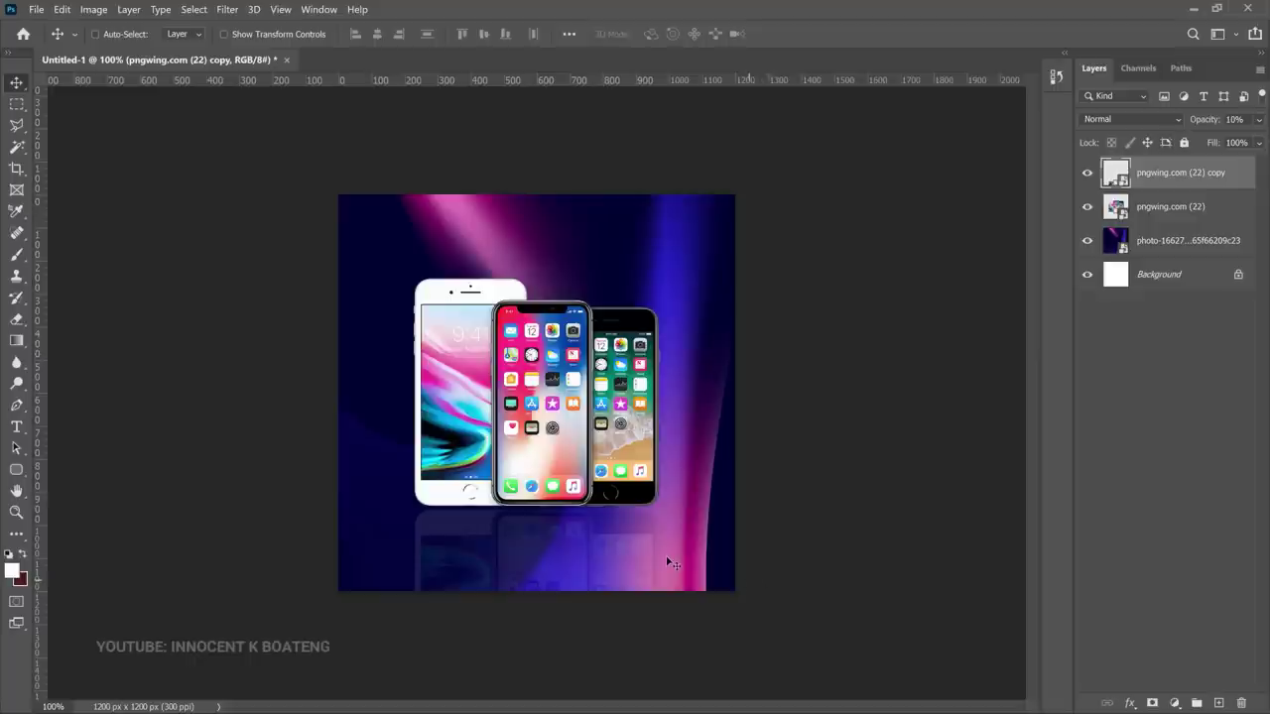
key("0")
key("ctrl")
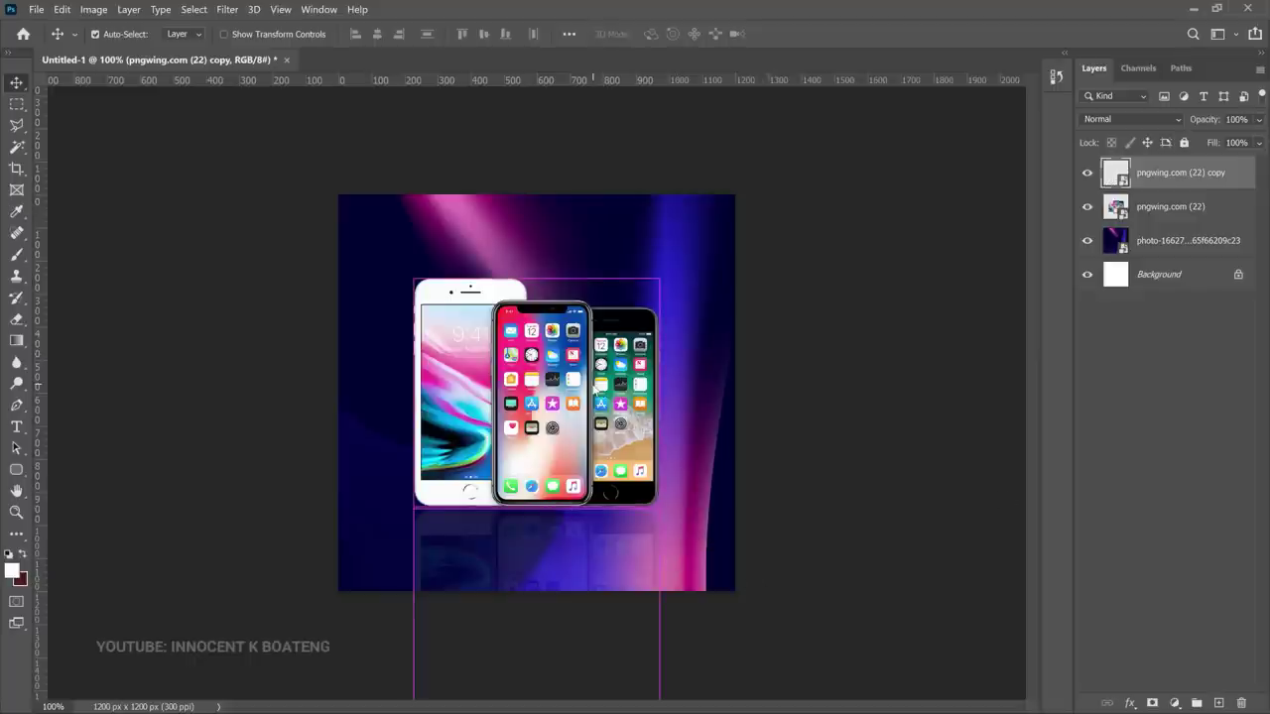
- Open iphone__ky2k6x5u6vue_og.png from the Phone flyer resource folder and unlock its Background layer
key("ctrl+o")
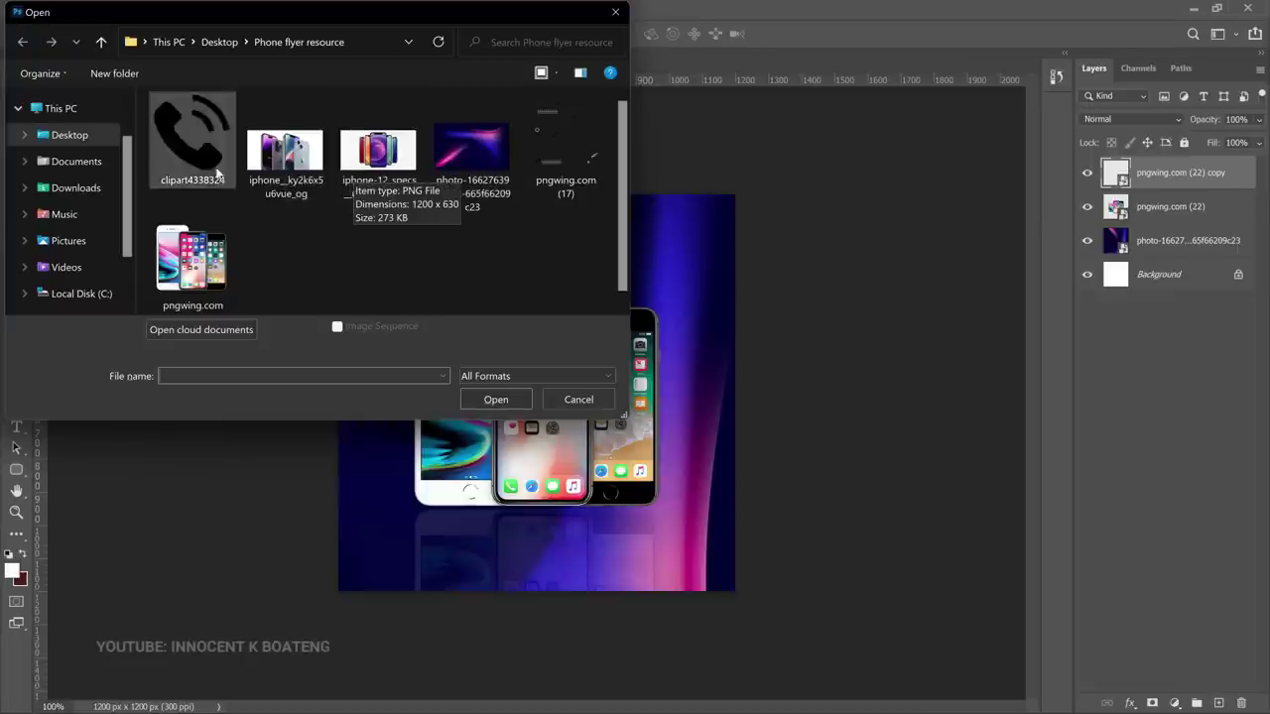
double_click(288, 165)
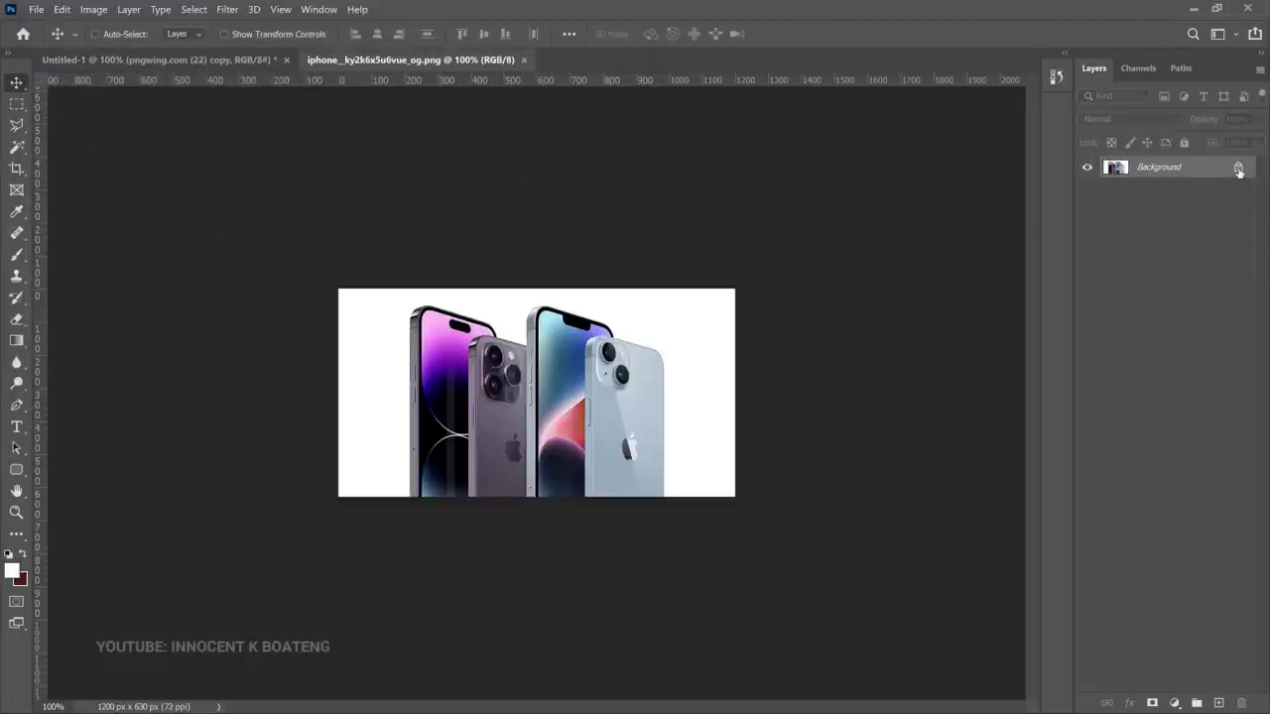
left_click(1239, 169)
- Remove the white background around the iPhones with the Remove Background quick action
left_click(315, 9)
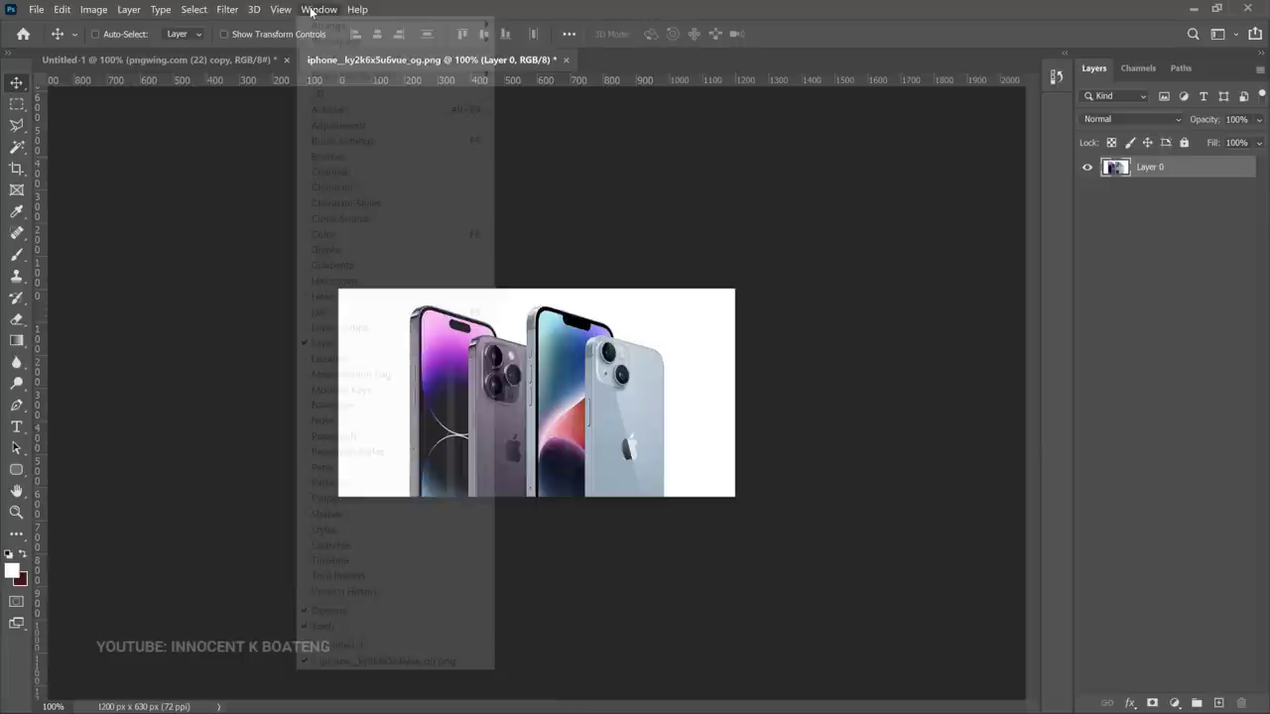
left_click(337, 498)
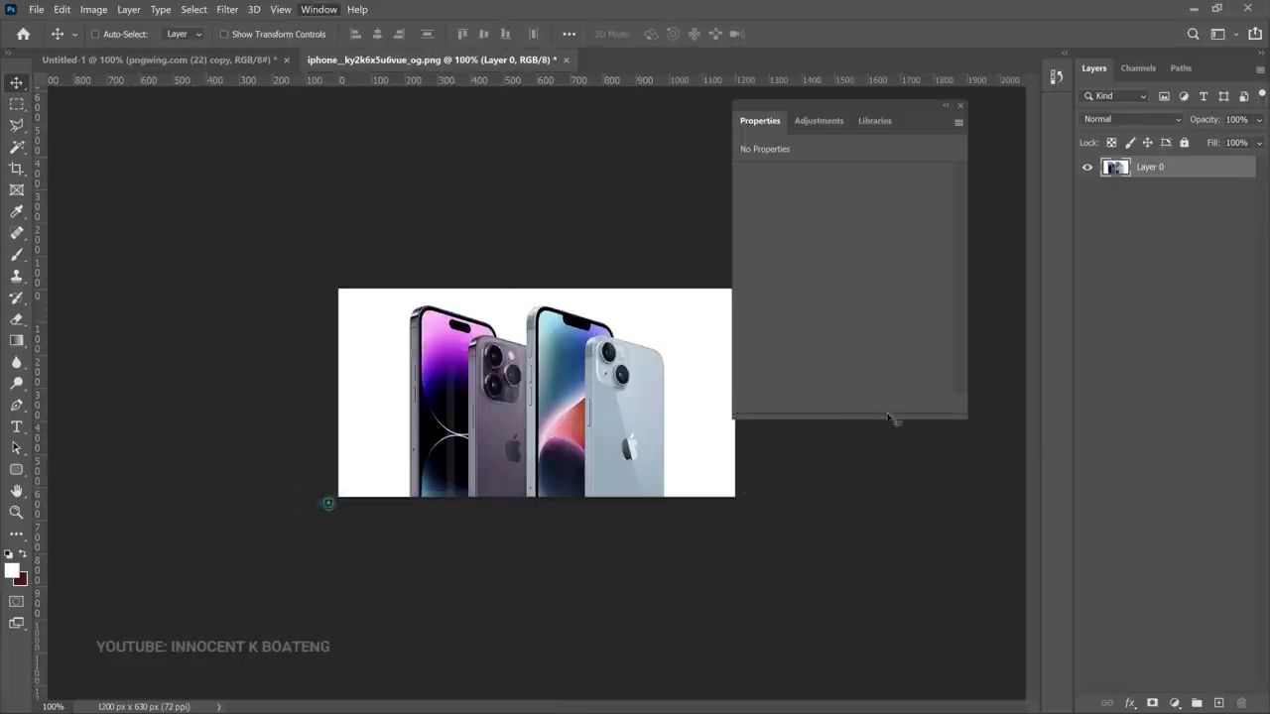
left_click(766, 365)
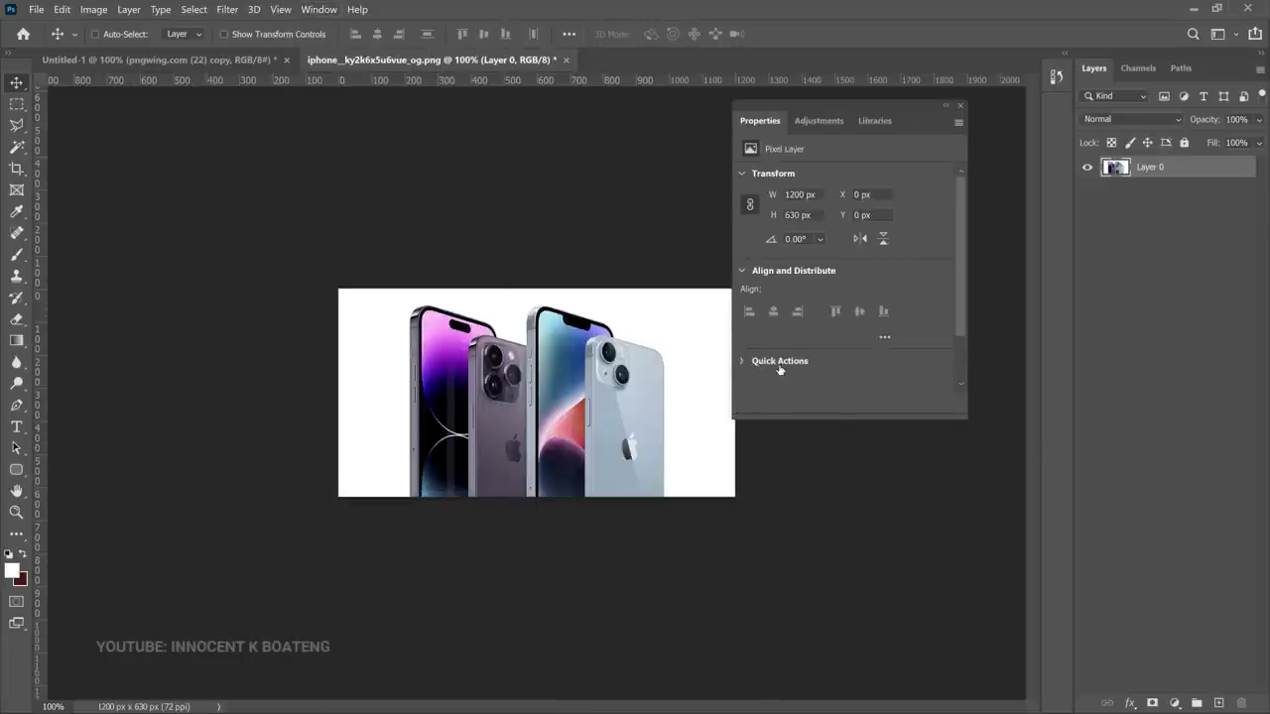
left_click(772, 367)
left_click(824, 329)
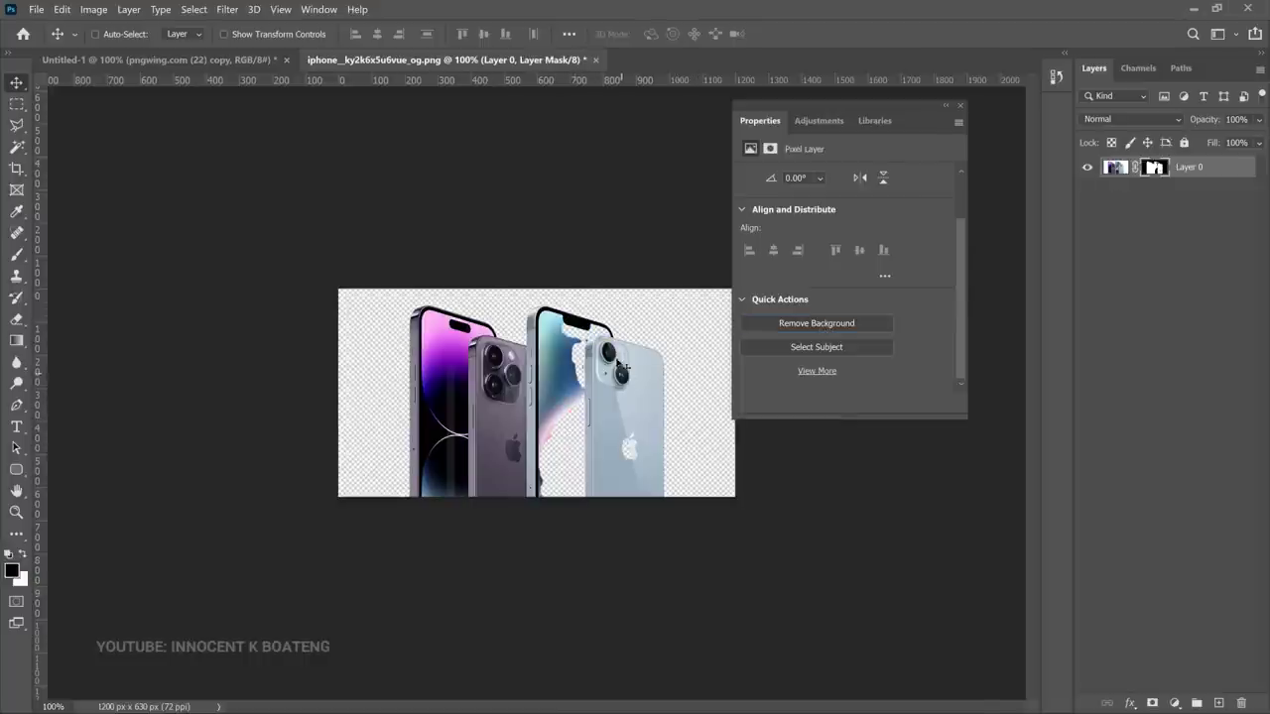
key("ctrl+plus")
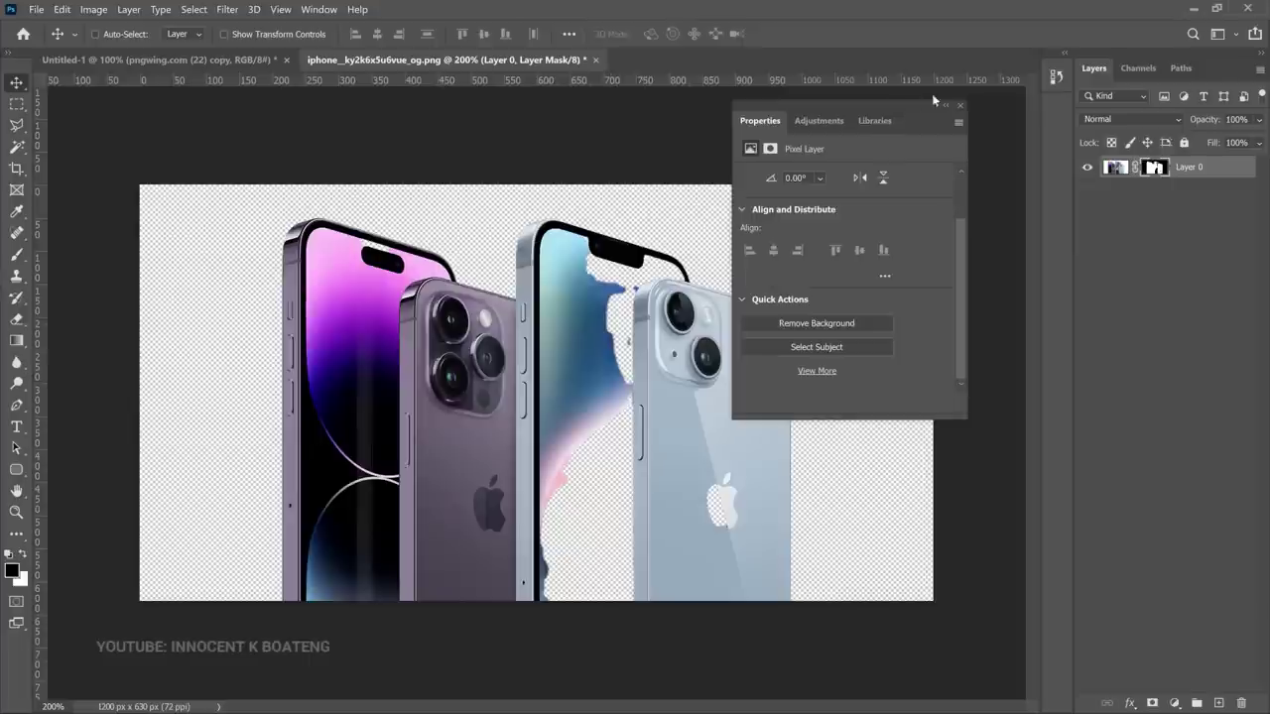
- Paint white on Layer 0's mask with an 80 px brush at 100% hardness to restore the missing parts of the blue iPhones
left_click(959, 105)
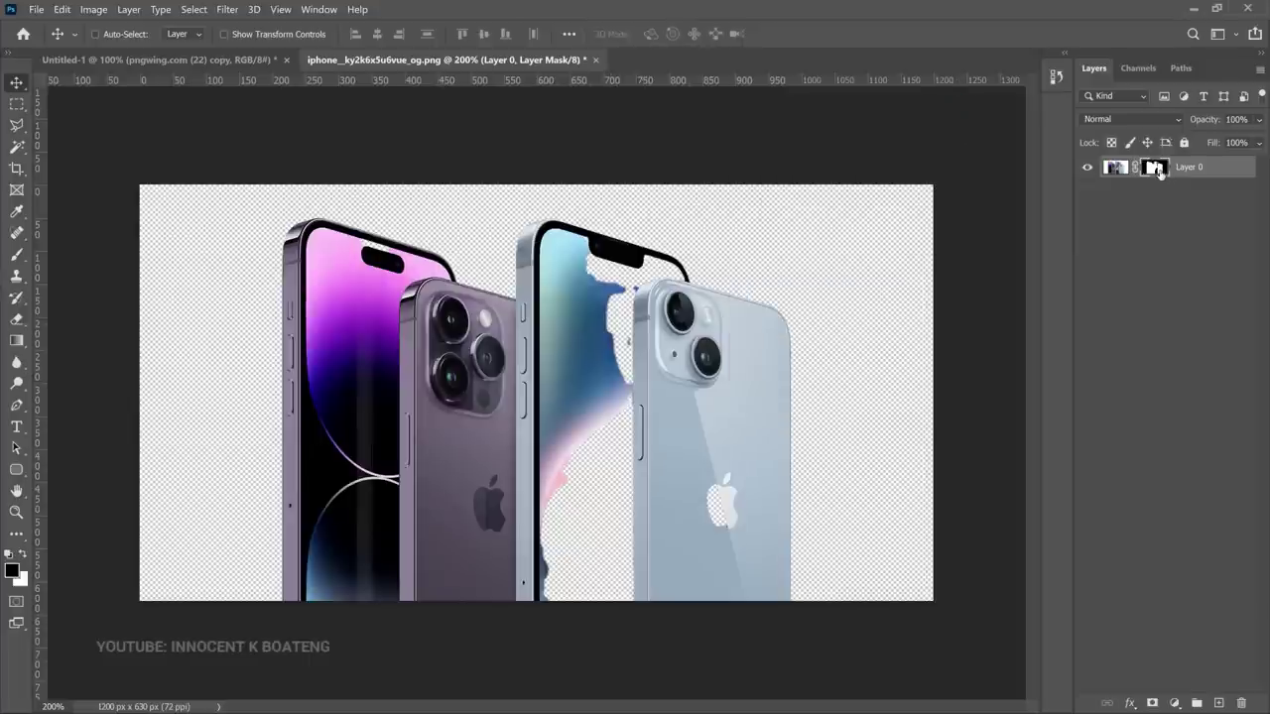
left_click_drag(1157, 171, 1149, 174)
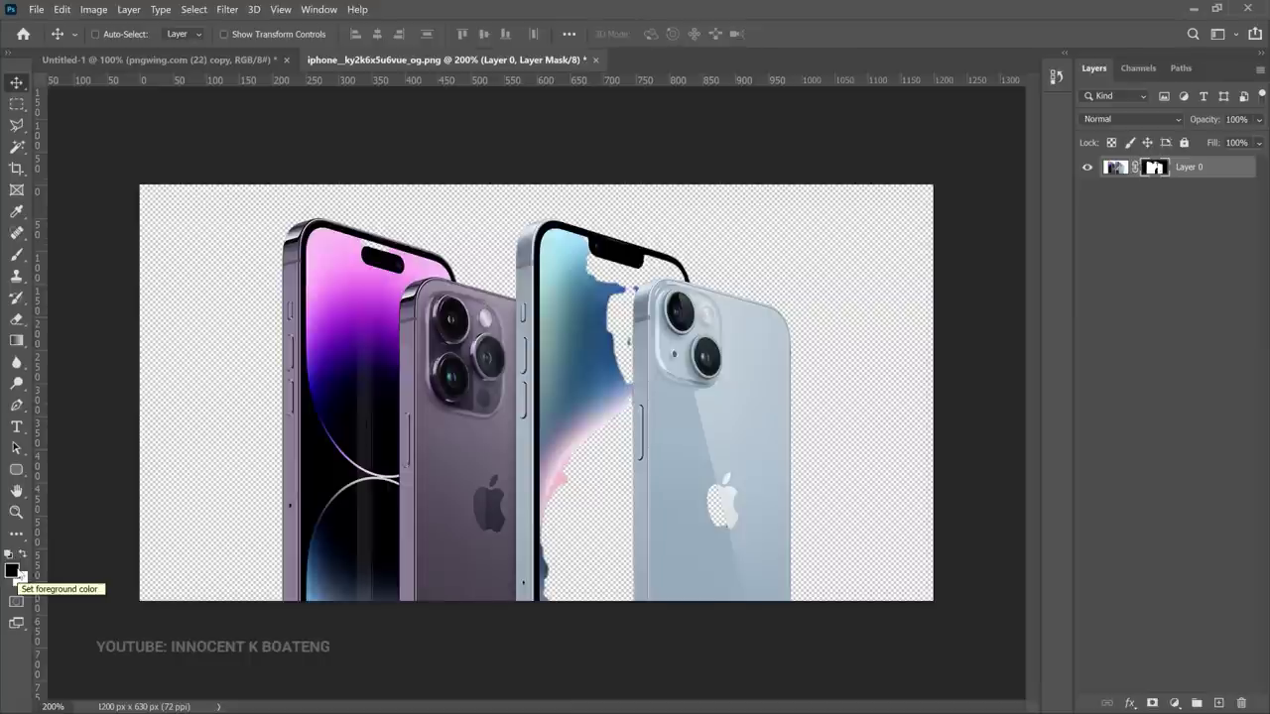
key("x")
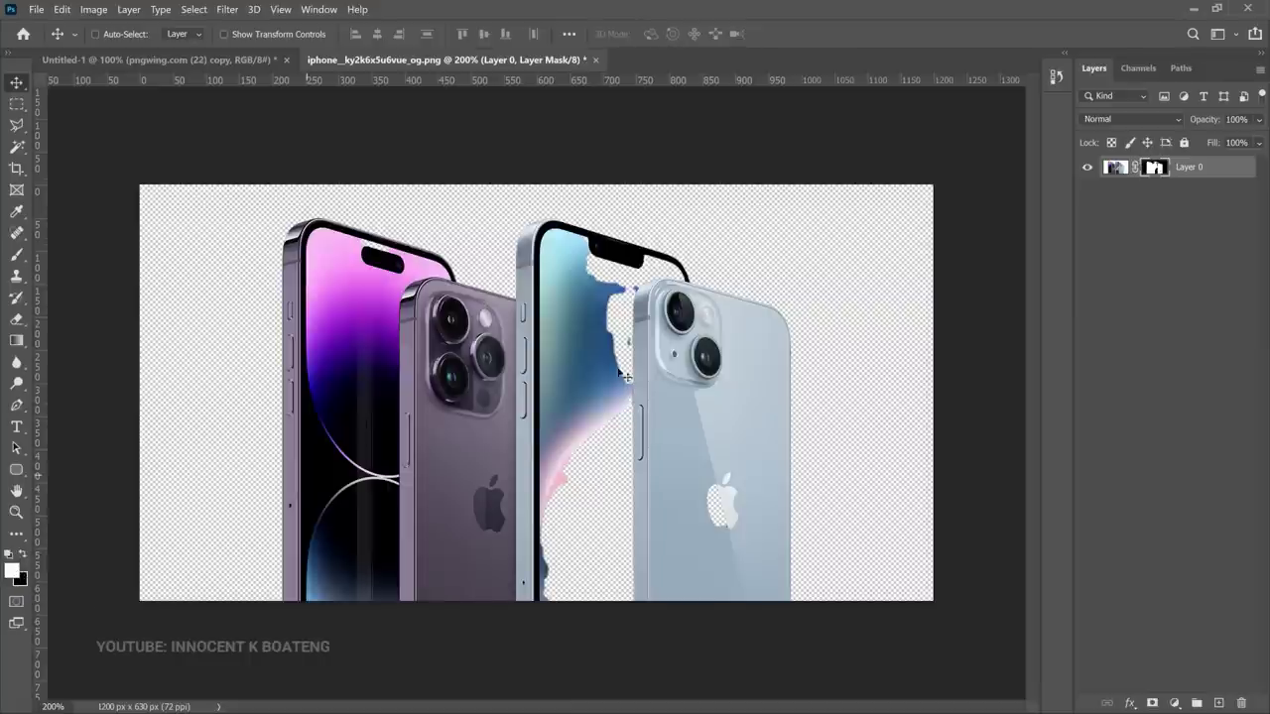
key("b")
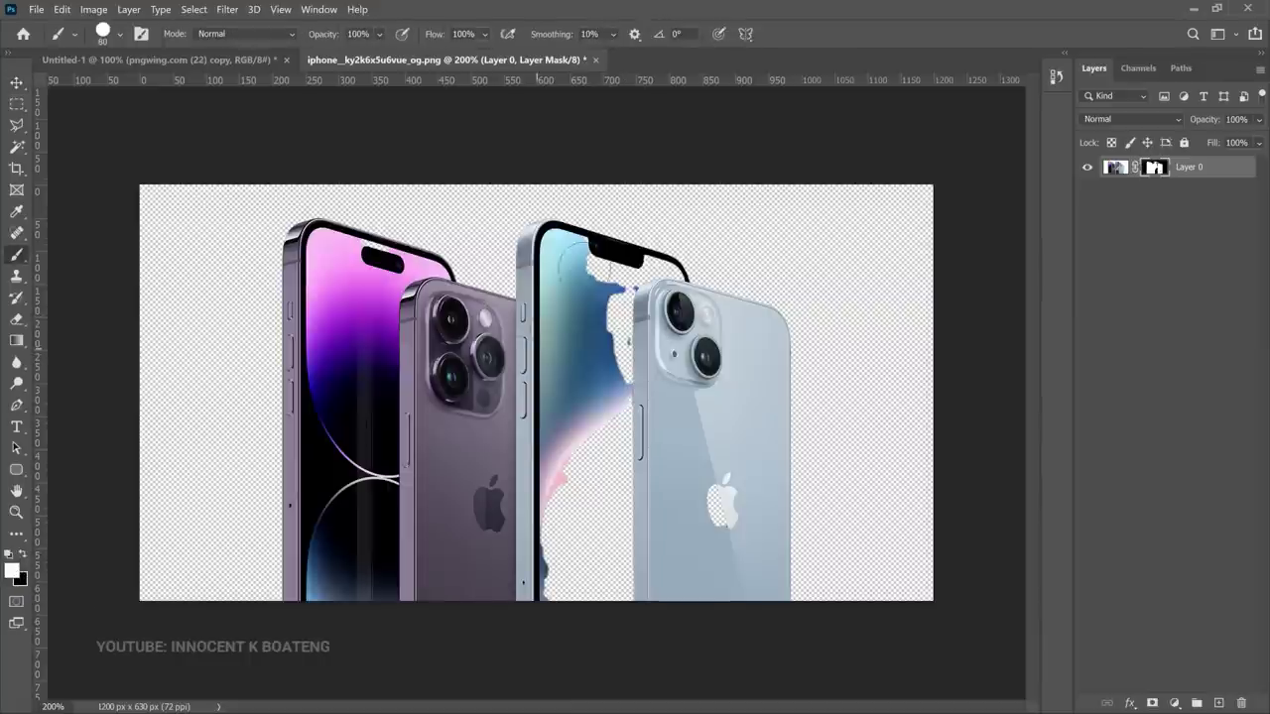
left_click_drag(601, 308, 609, 314)
mouse_move(613, 266)
left_mouse_down()
mouse_move(607, 253)
mouse_move(623, 282)
mouse_move(616, 337)
mouse_move(594, 330)
left_mouse_up()
right_click(608, 303)
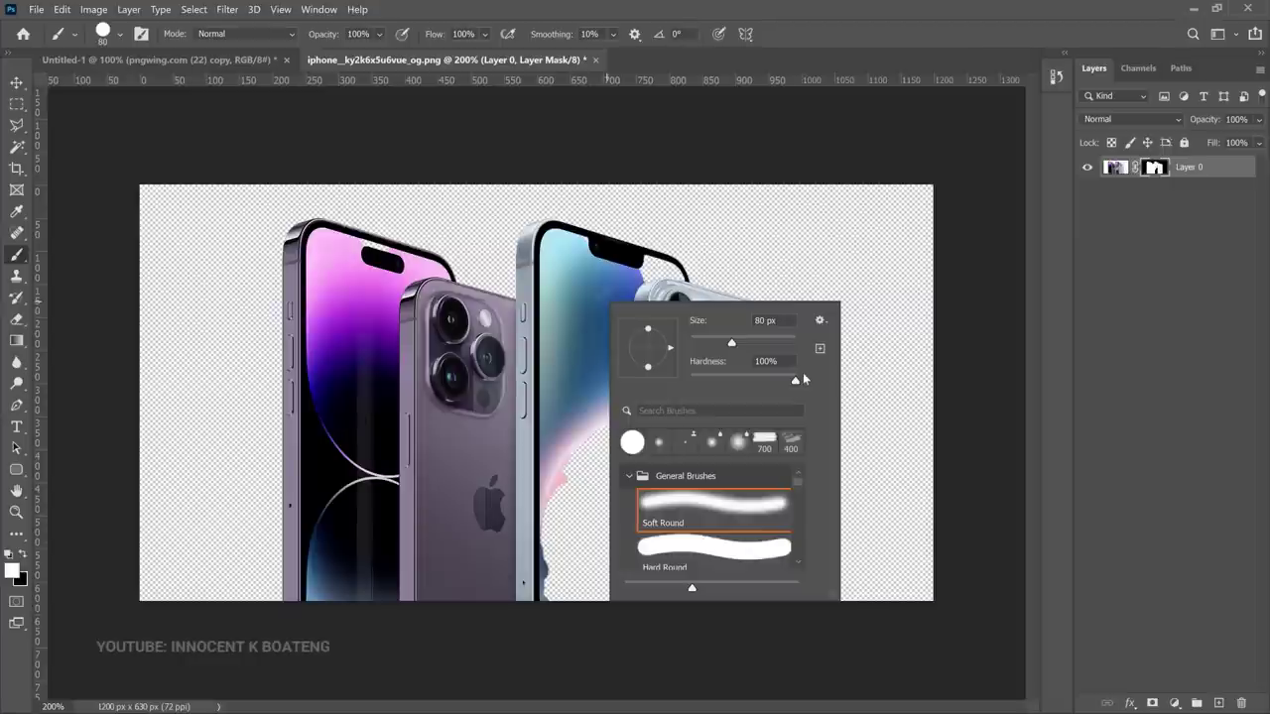
left_click(625, 283)
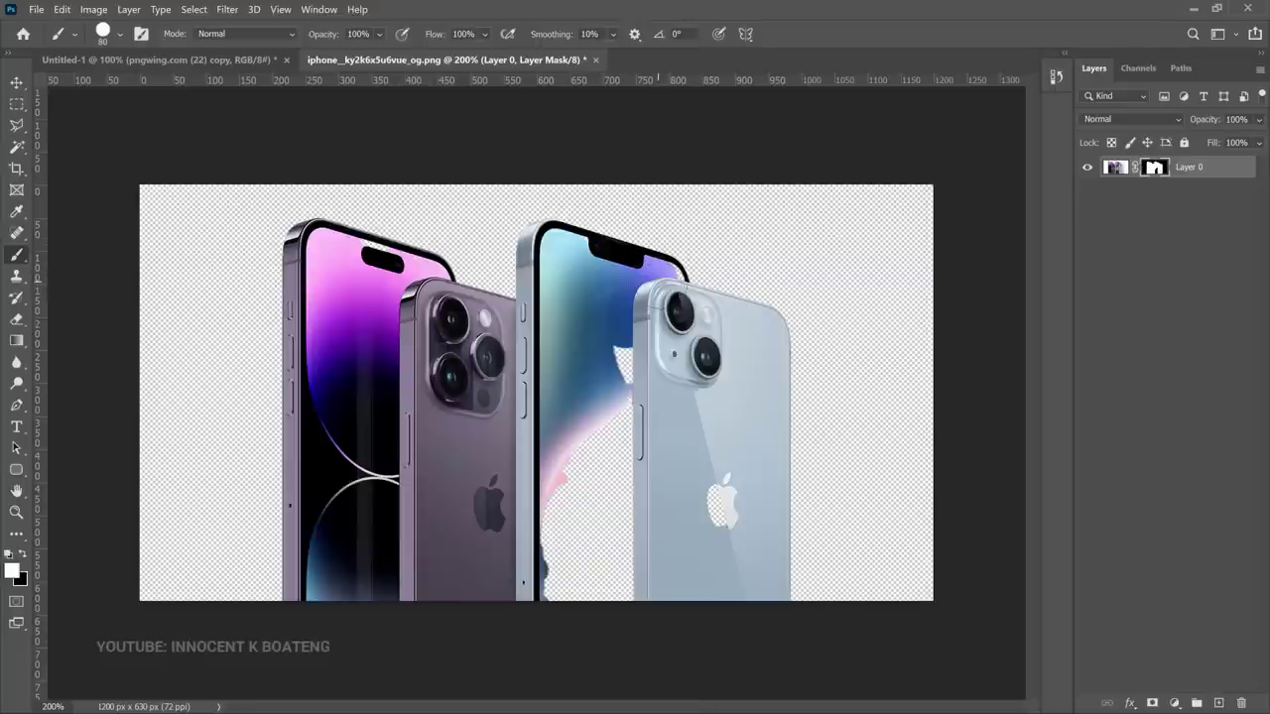
left_click_drag(635, 352, 590, 586)
mouse_move(565, 496)
left_mouse_down()
mouse_move(551, 526)
mouse_move(561, 595)
left_mouse_up()
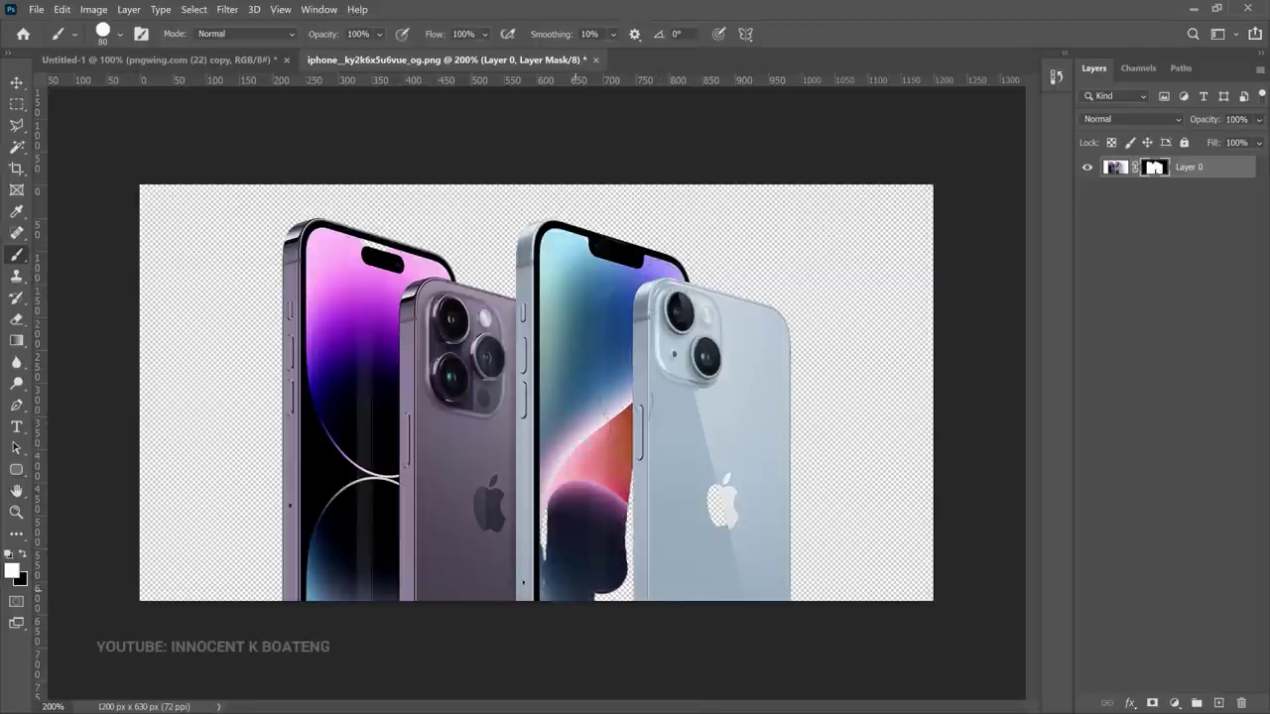
left_click_drag(630, 466, 645, 652)
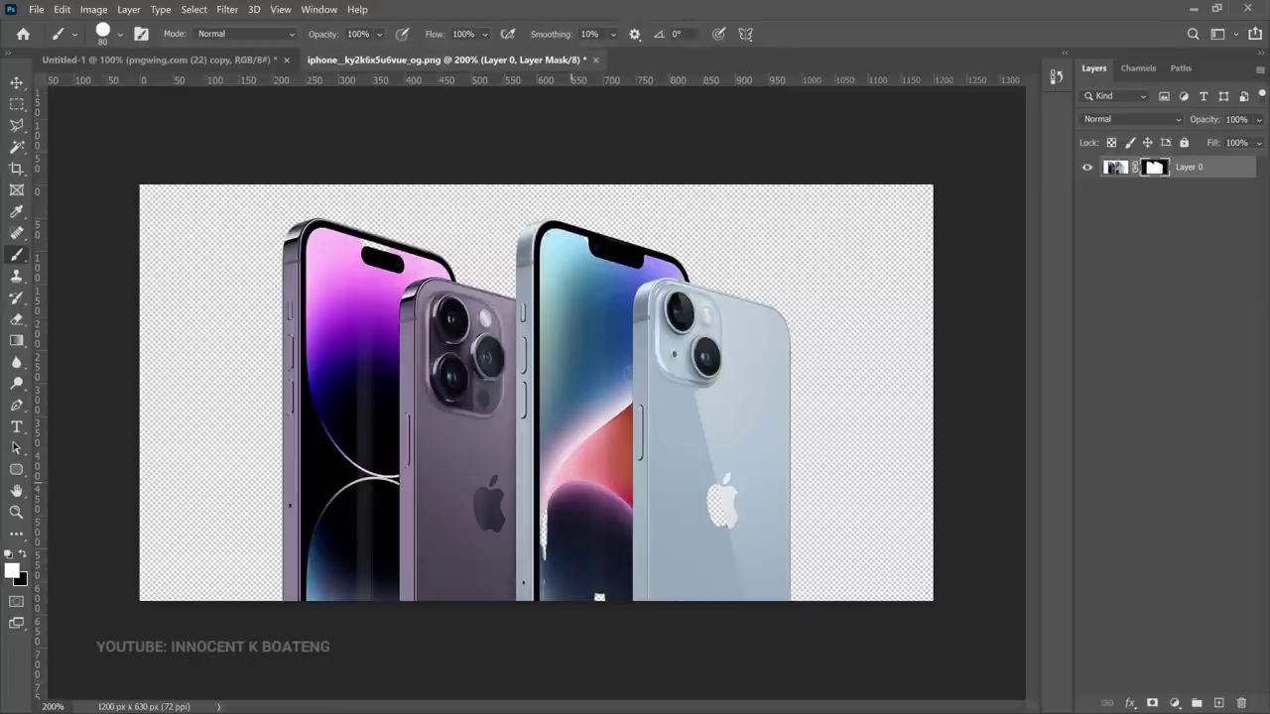
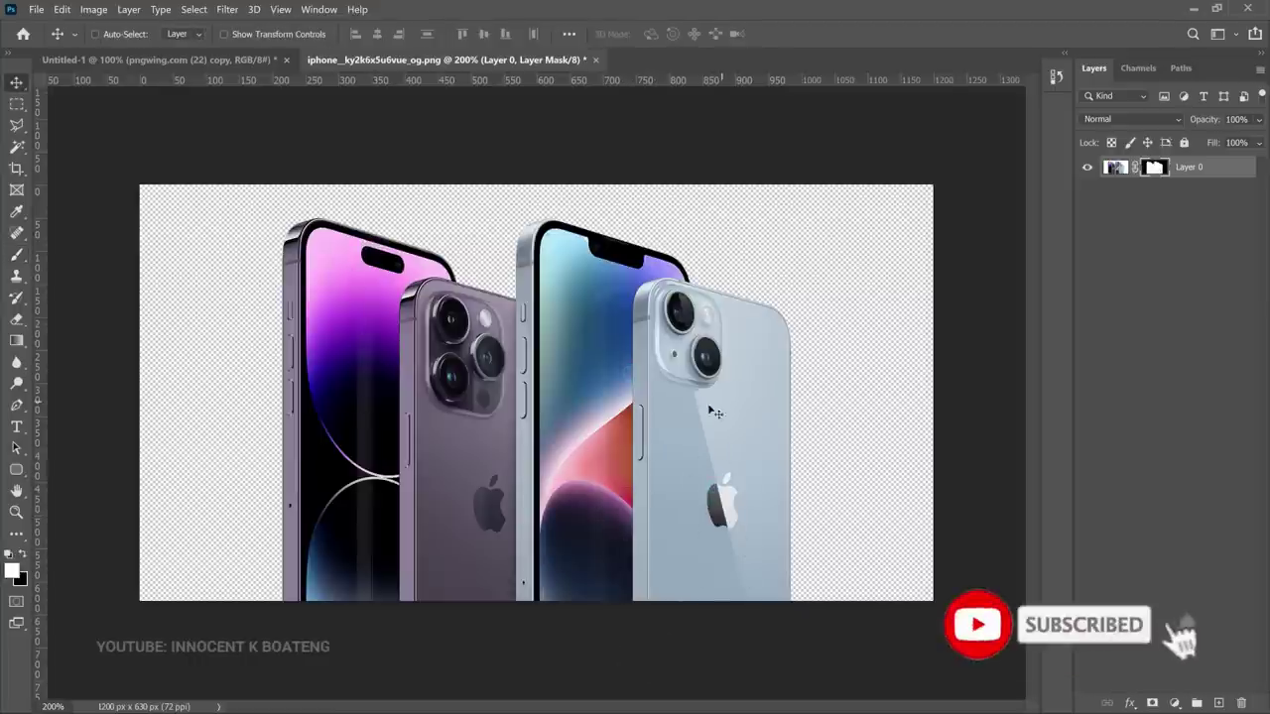
- Bring the masked iPhones into the Untitled-1 flyer and place them in its lower-right corner, partly beyond the canvas edge
mouse_move(650, 456)
left_mouse_down()
mouse_move(396, 210)
mouse_move(274, 67)
mouse_move(417, 339)
left_mouse_up()
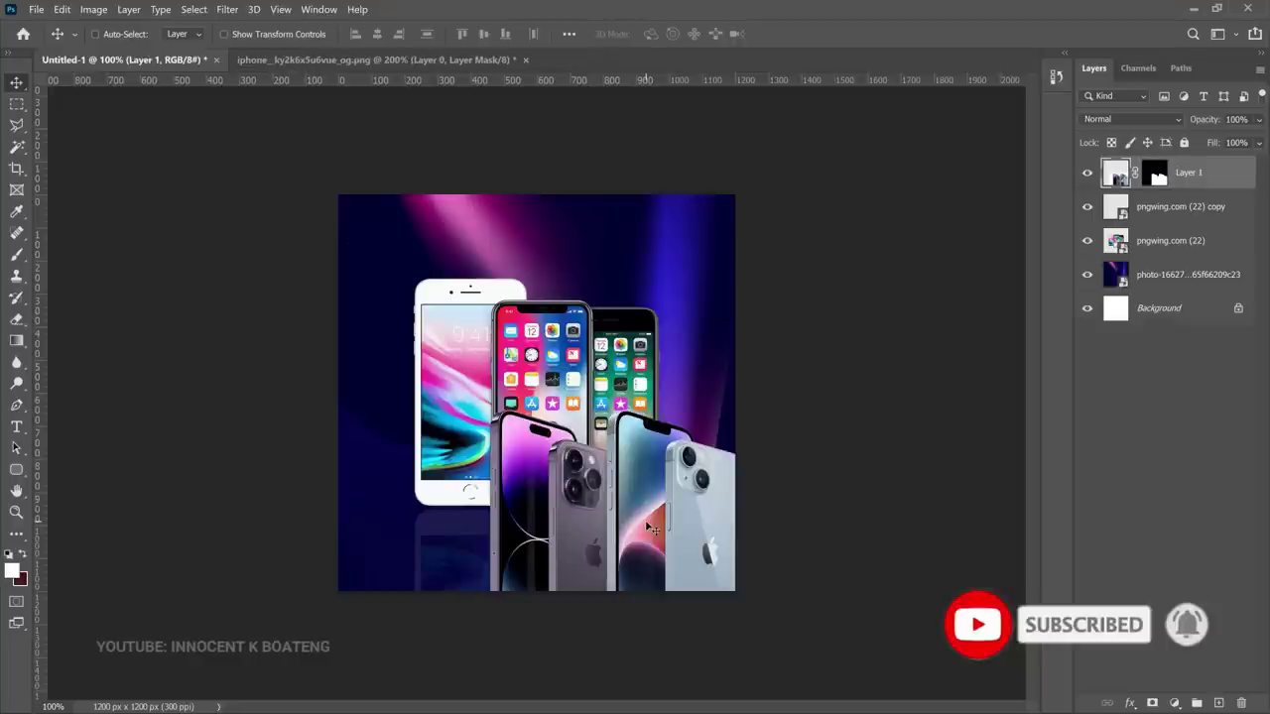
left_click_drag(662, 522, 759, 532)
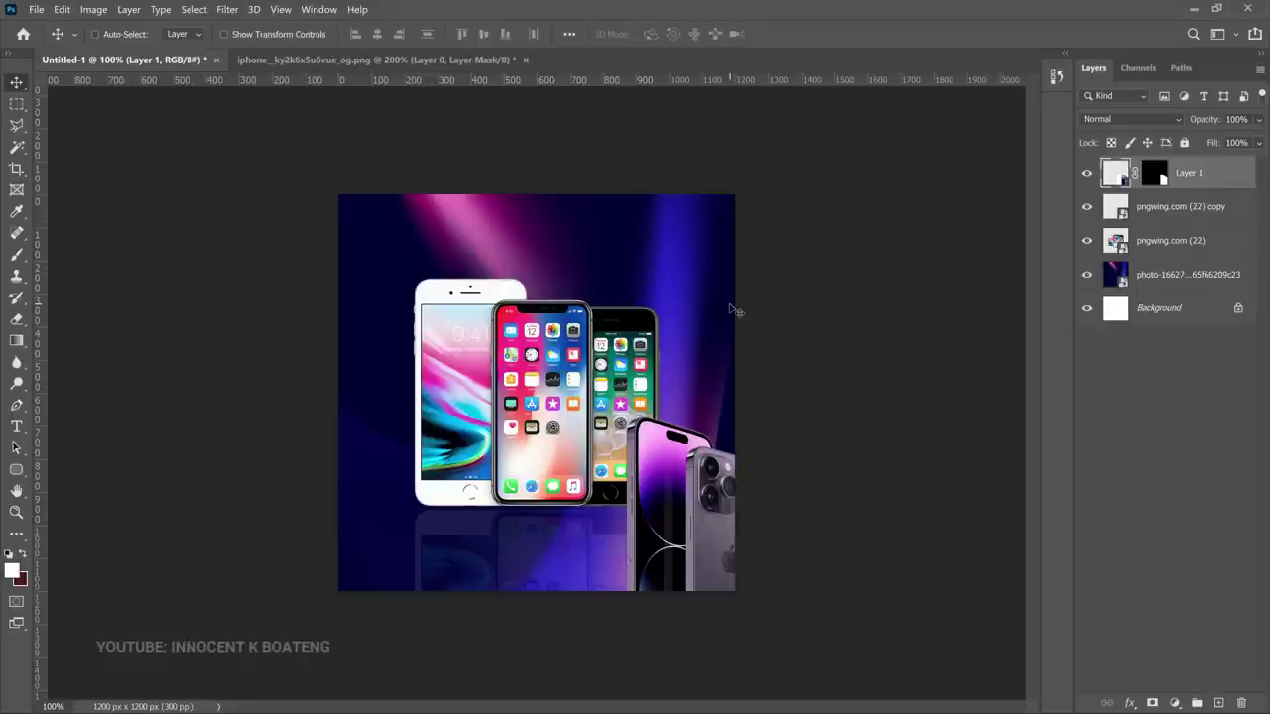
- Add the white Poppins SemiBold heading "iPHONES 4 SALE" above the phones and scale it to about 231%
key("t")
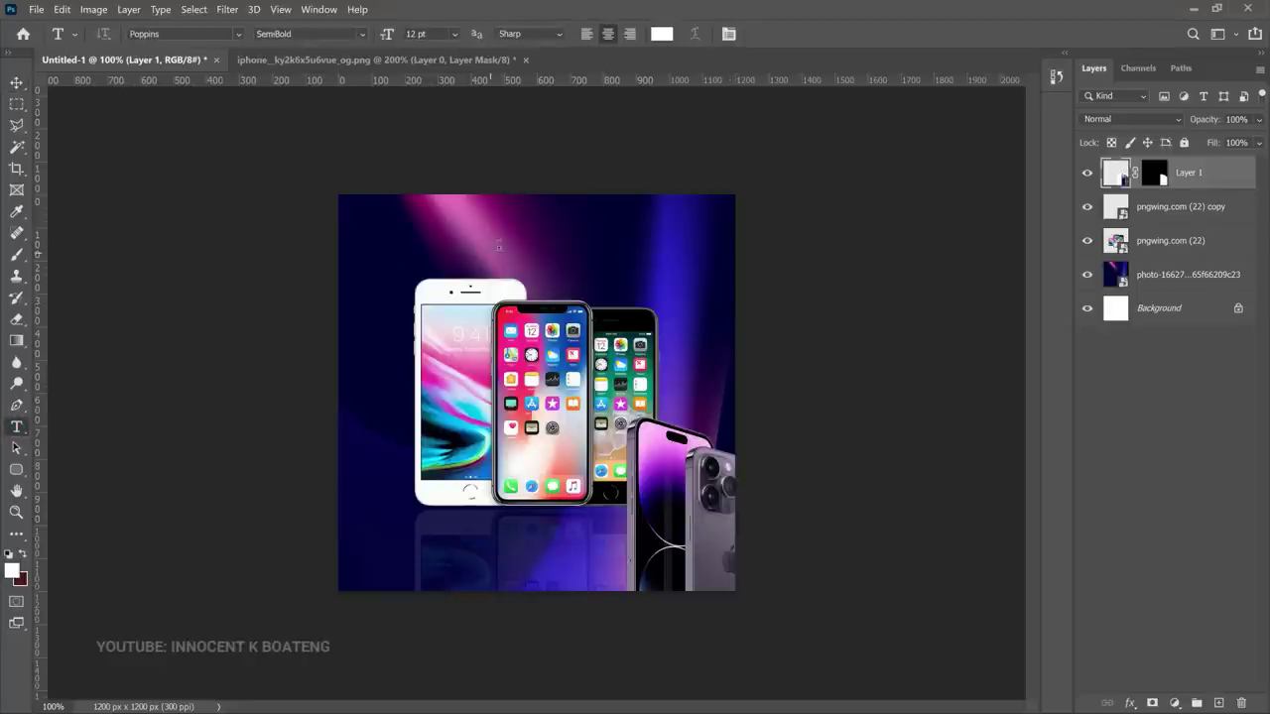
left_click(498, 244)
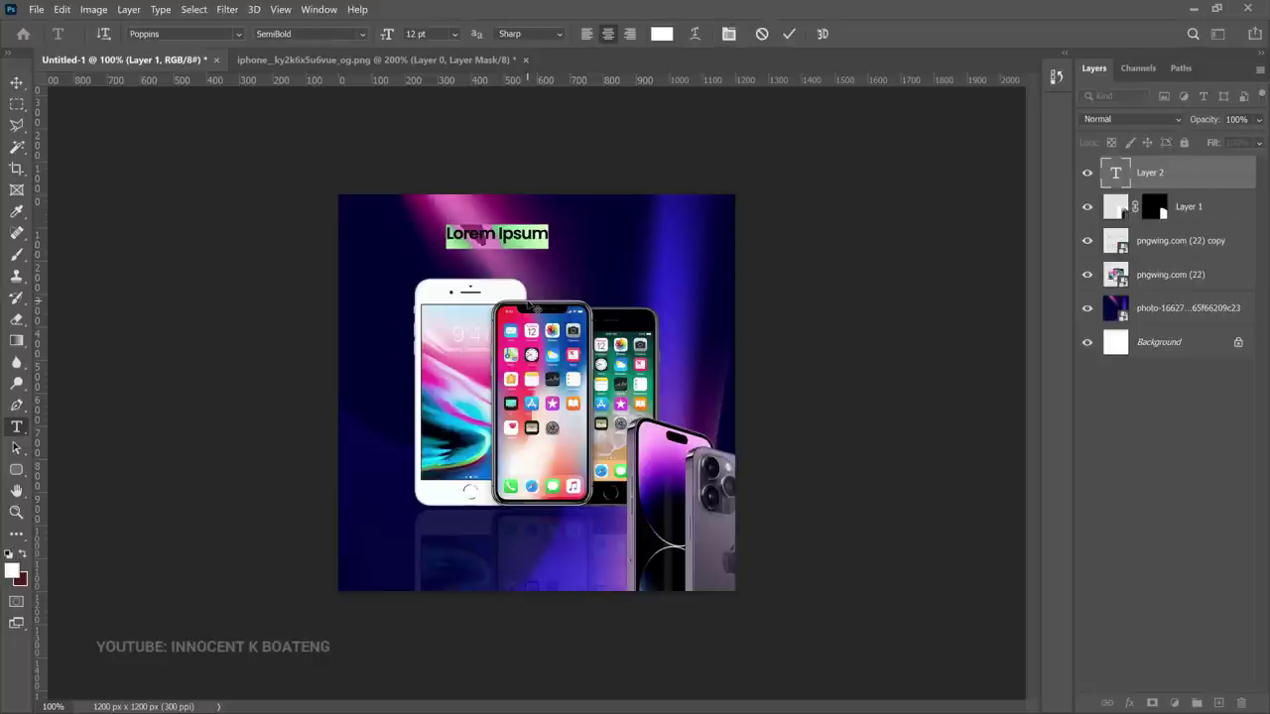
type("iPHONES 4 SALE")
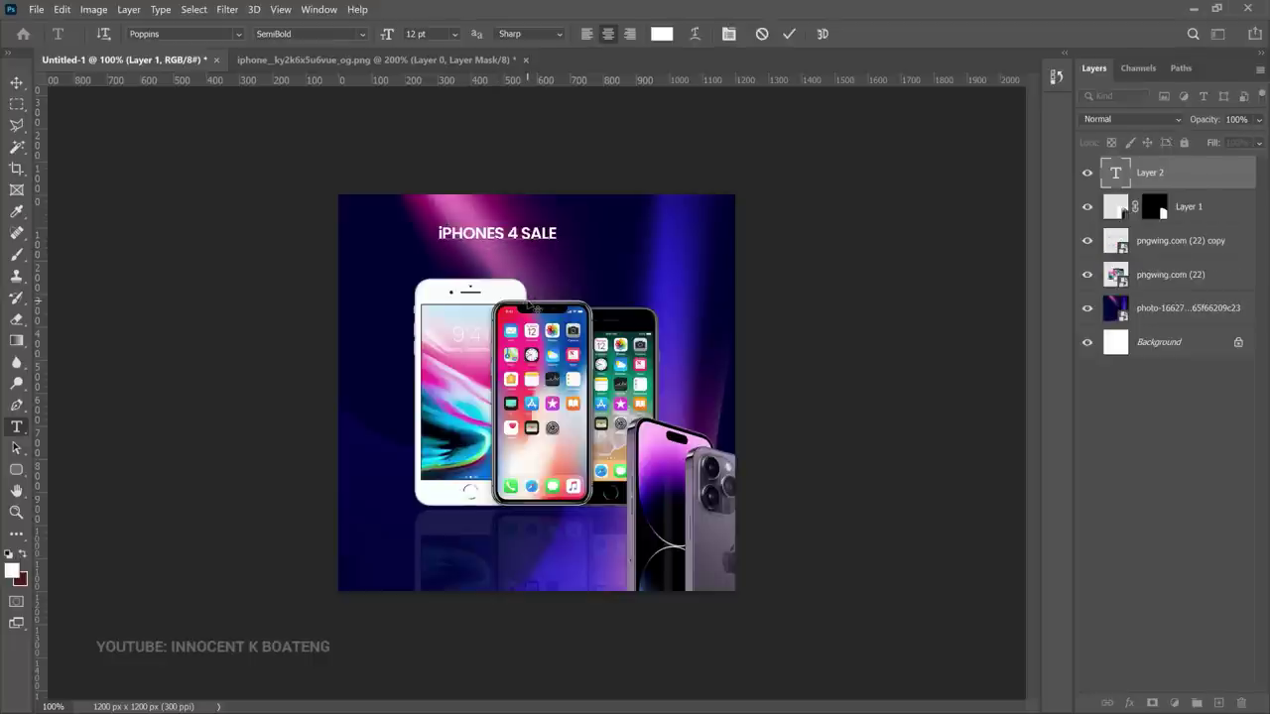
key("ctrl+Return")
key("ctrl+t")
left_click_drag(556, 247, 711, 279)
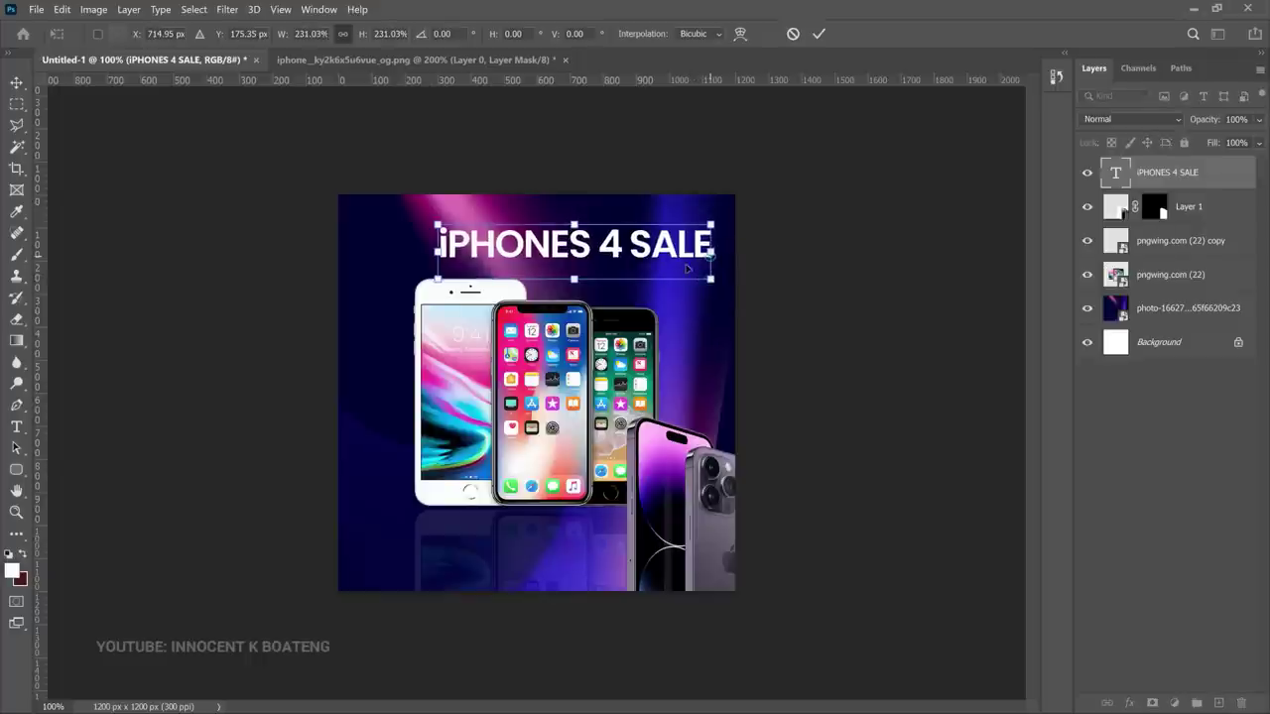
key("Return")
- Centre the "iPHONES 4 SALE" heading horizontally on the canvas and move it slightly closer to the flyer's top edge
key("ctrl+a")
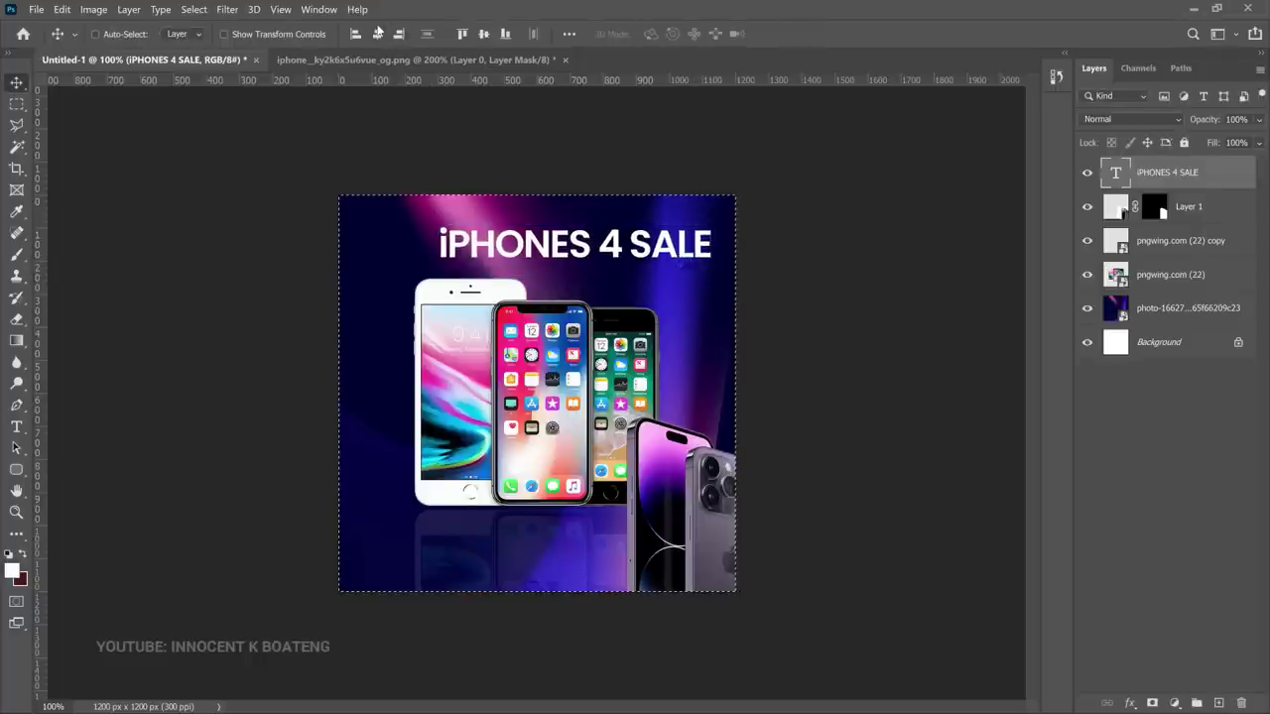
left_click(377, 33)
key("ctrl+d")
mouse_move(572, 280)
left_mouse_down()
mouse_move(573, 263)
mouse_move(572, 280)
left_mouse_up()
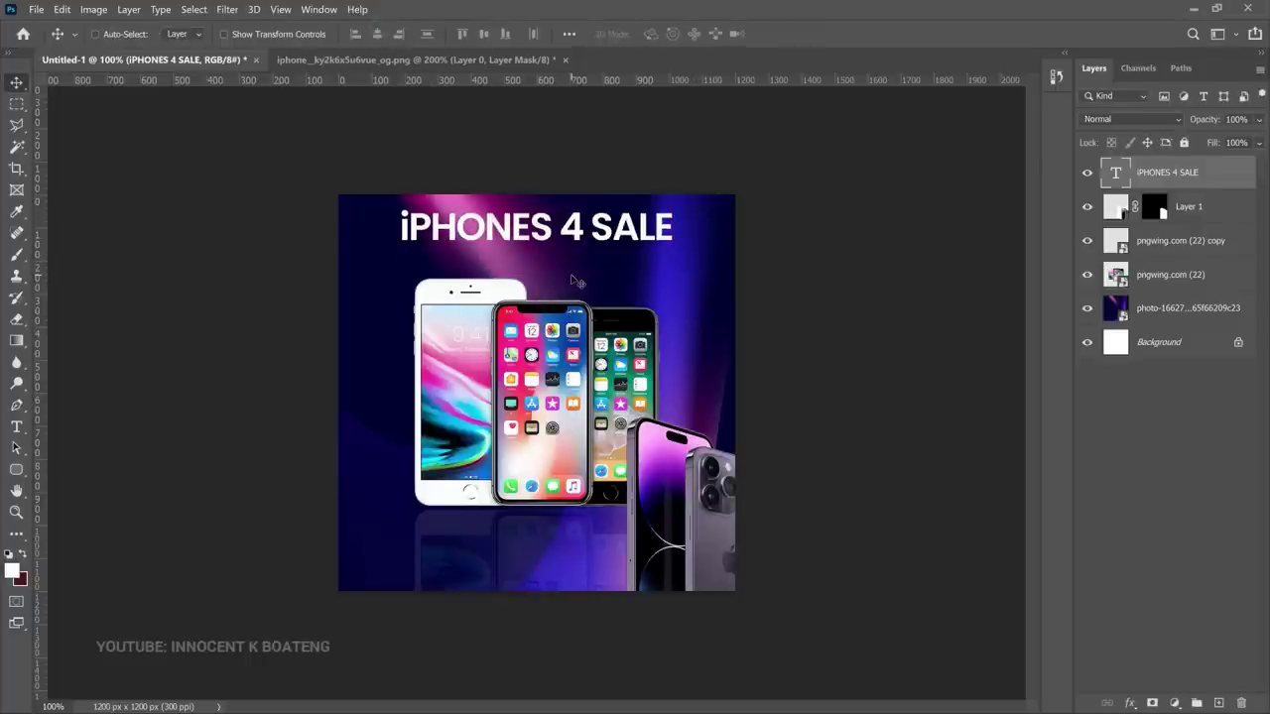
- Add a Drop Shadow layer style with 31% opacity to the "iPHONES 4 SALE" heading
right_click(1165, 177)
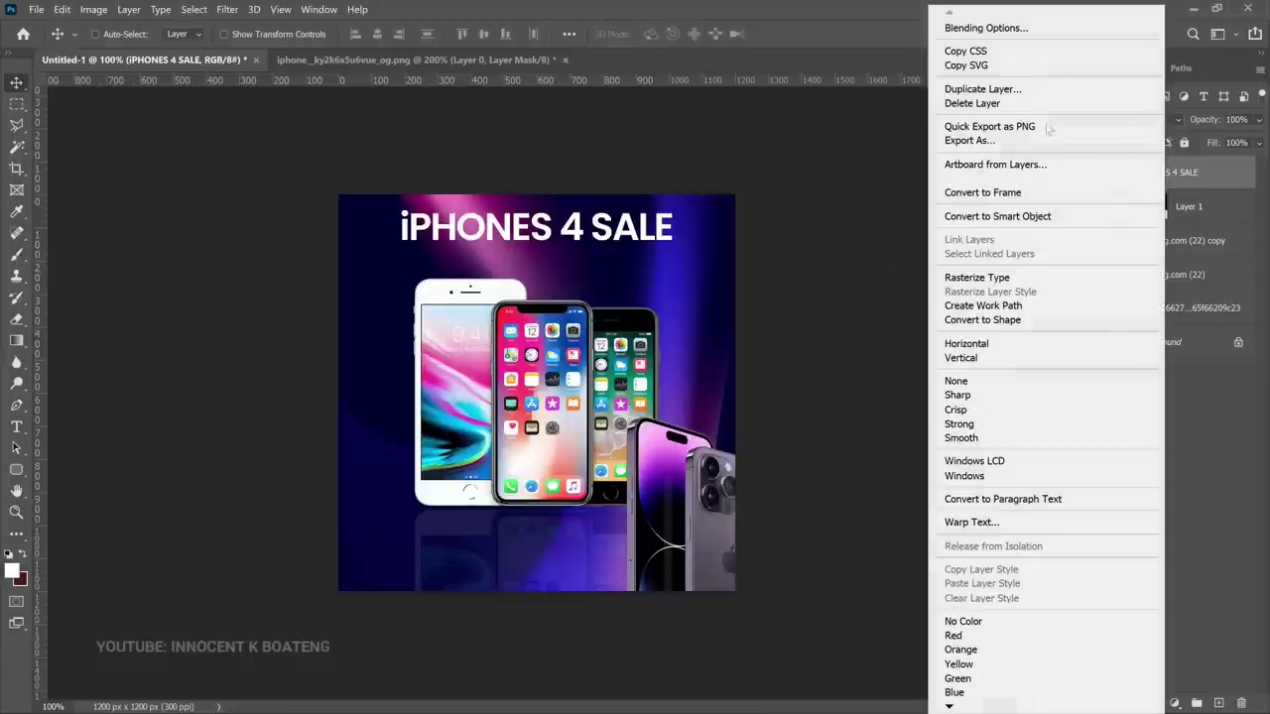
left_click(970, 28)
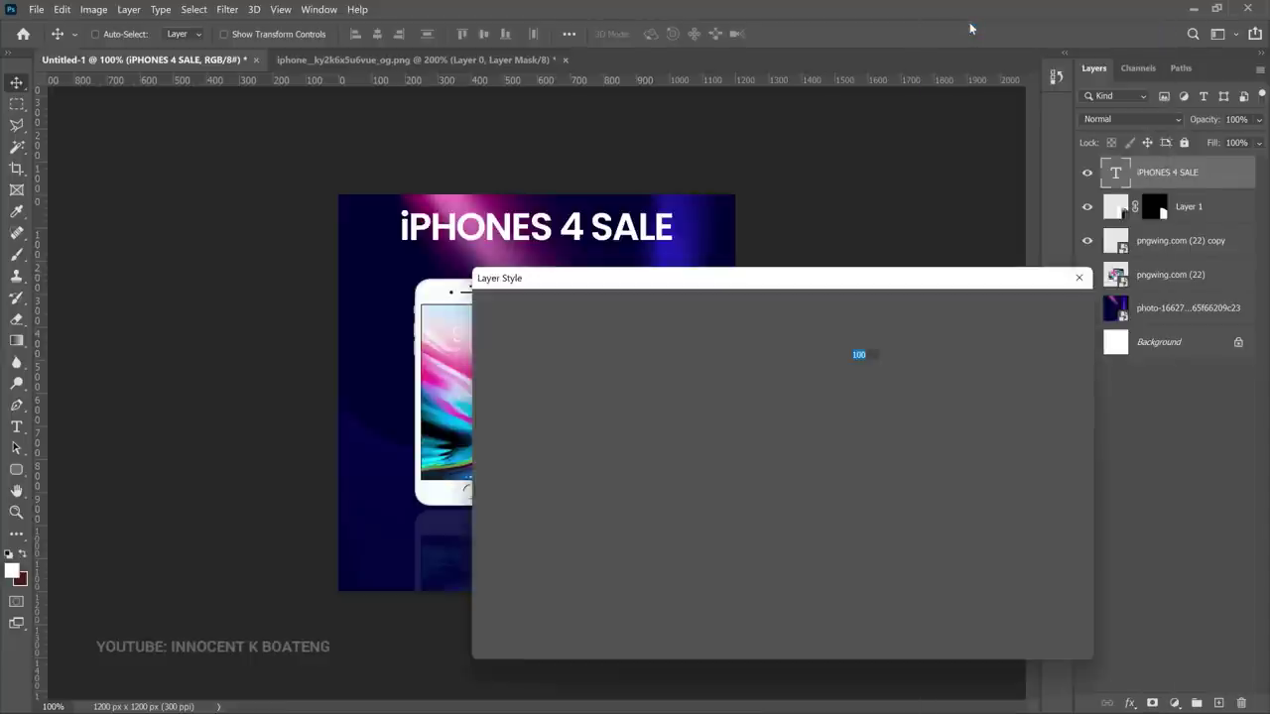
left_click_drag(658, 281, 938, 191)
left_click(800, 495)
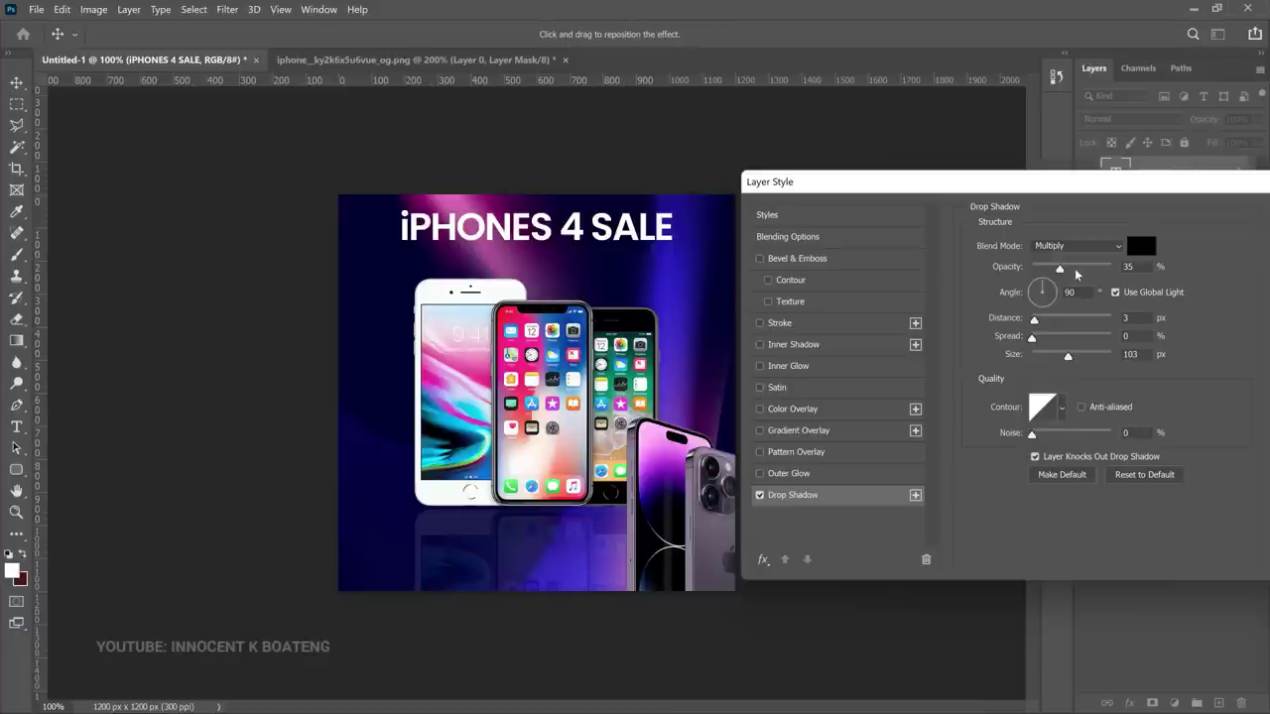
mouse_move(1060, 268)
left_mouse_down()
mouse_move(1092, 277)
mouse_move(1058, 270)
left_mouse_up()
left_click_drag(1066, 185, 968, 185)
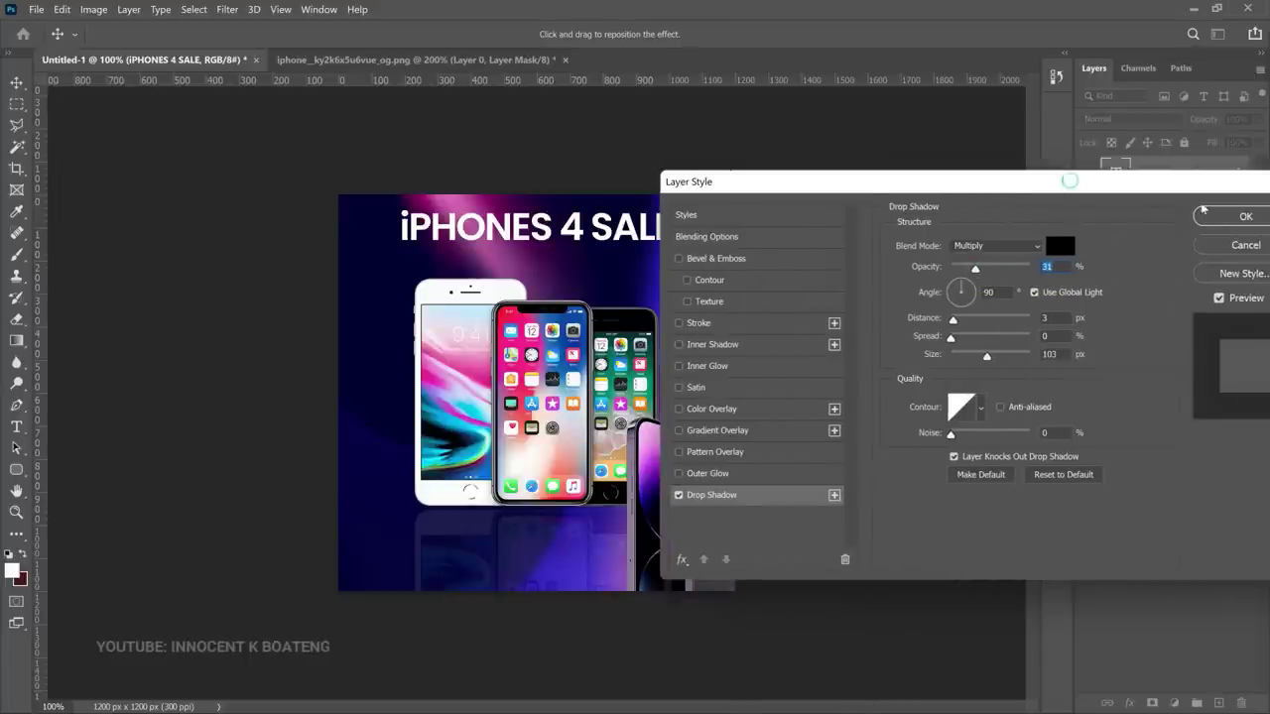
left_click(1232, 214)
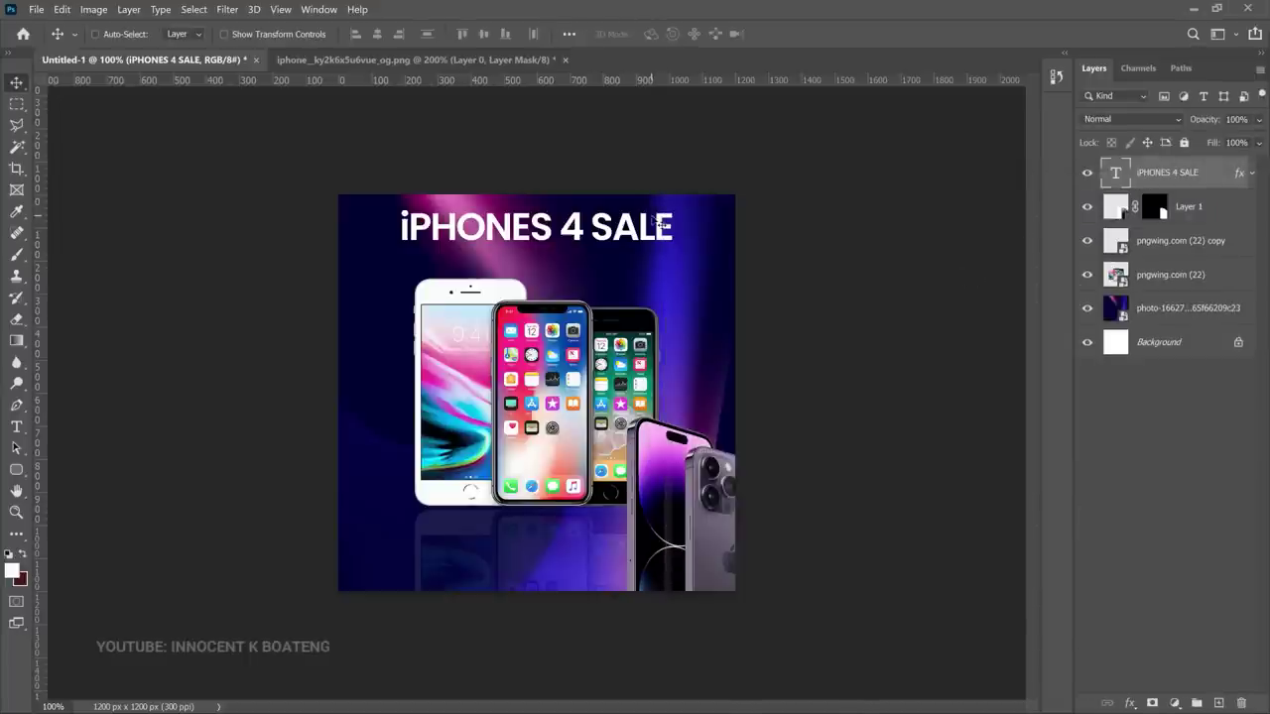
- Duplicate the heading, place the copy directly below it, and change its text to "We sell all types of iPhones"
key("ctrl+j")
left_click_drag(533, 204, 541, 256)
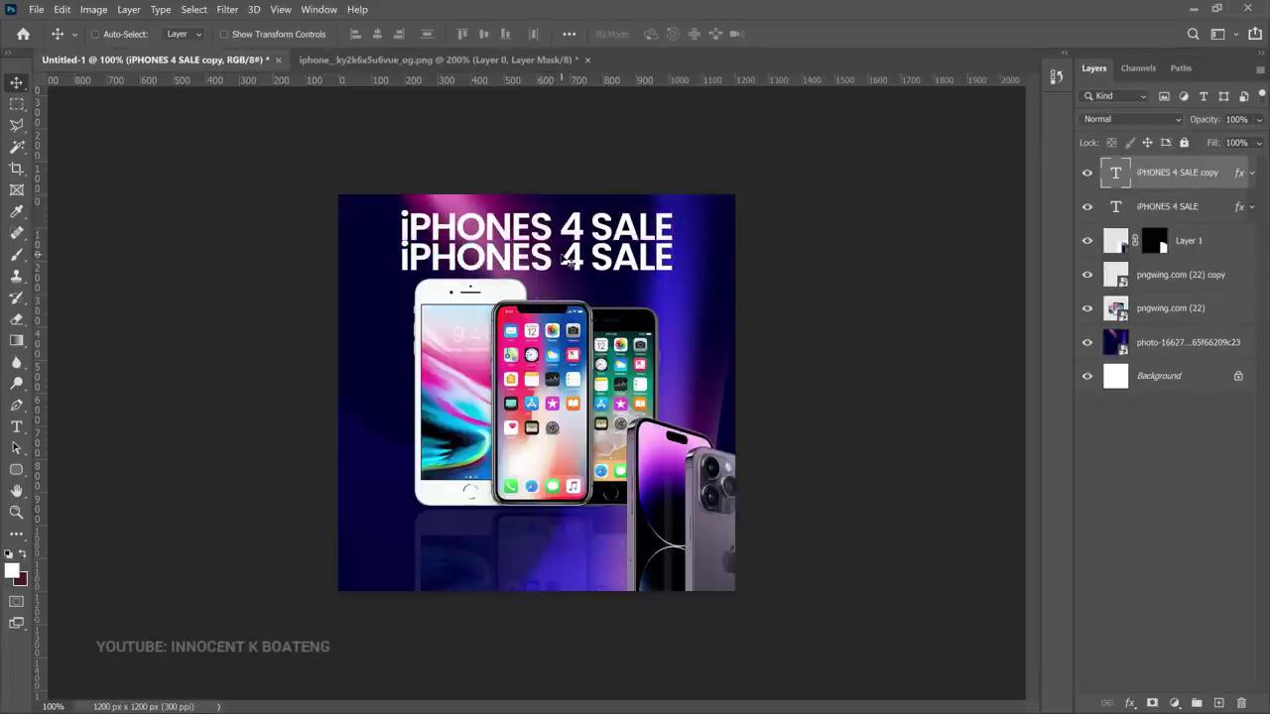
double_click(561, 255)
key("BackSpace")
type("We sell all types of iPhones")
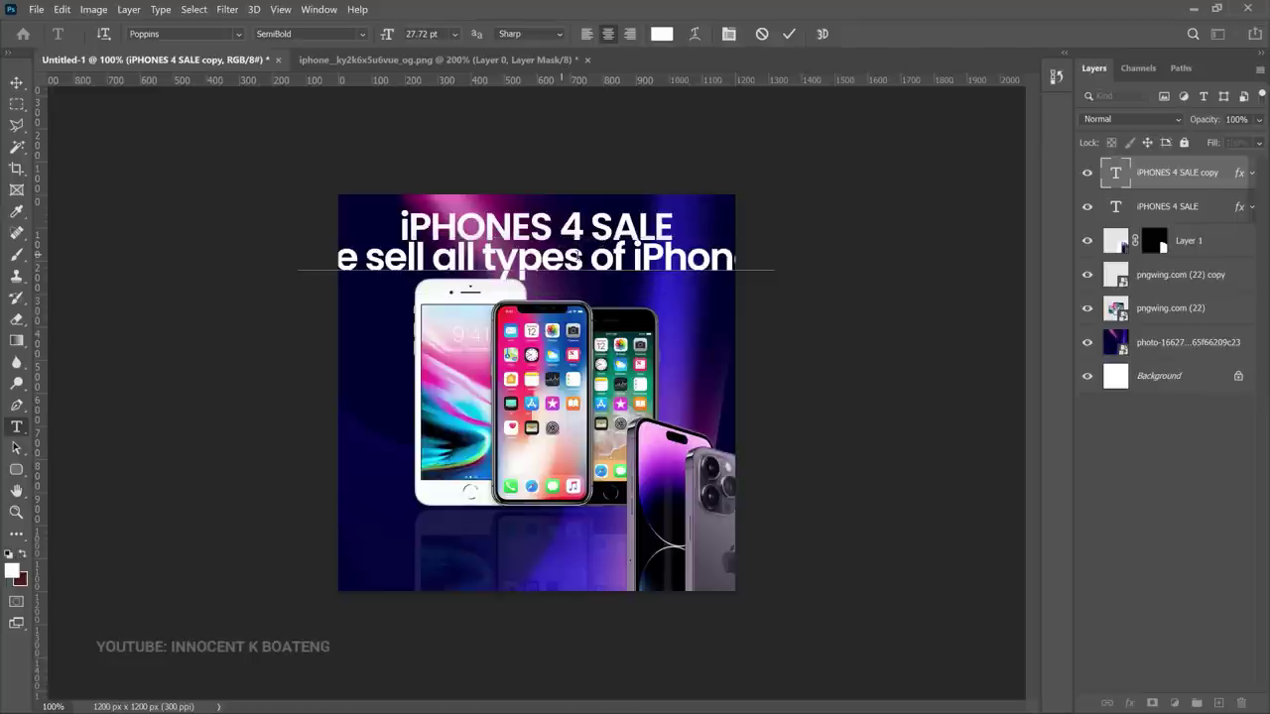
- Scale the "We sell all types of iPhones" line to about 47.5% and centre it horizontally on the canvas
key("ctrl+t")
left_click_drag(772, 336, 526, 282)
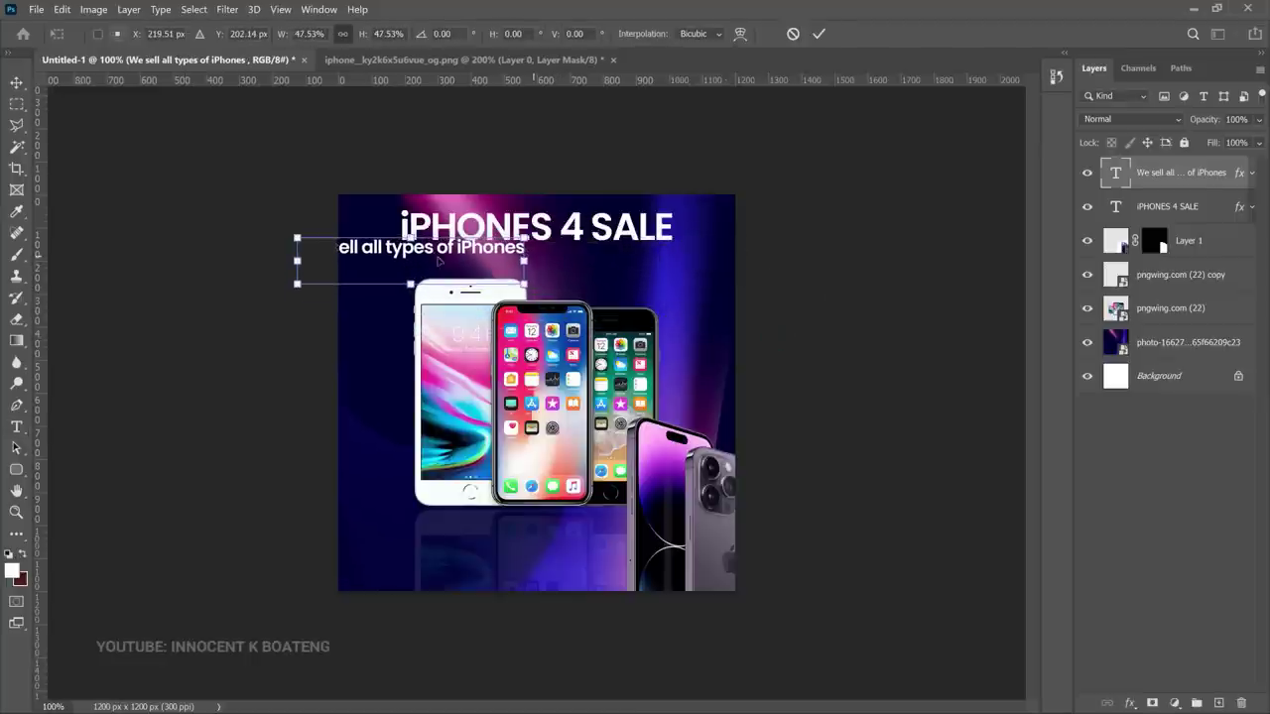
key("Return")
key("ctrl+a")
left_click(376, 36)
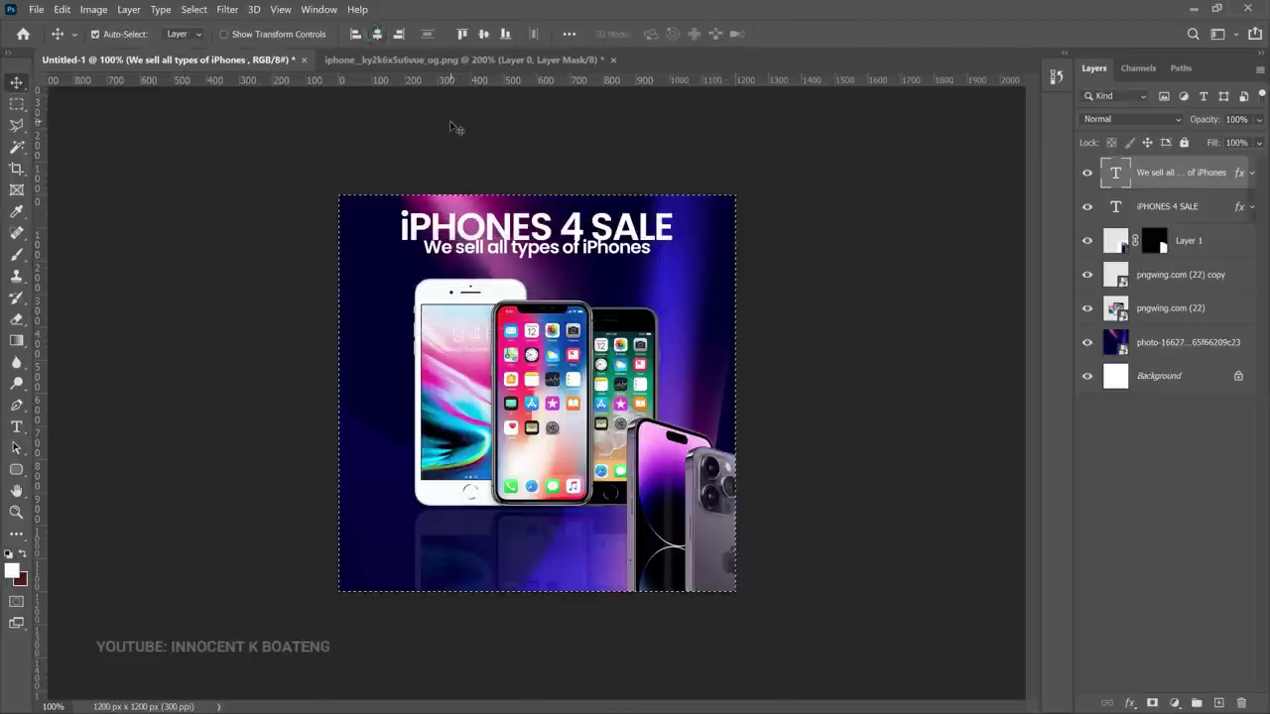
key("ctrl+d")
- Nudge the "We sell all types of iPhones" line down until it sits clear of the heading
key("Down")
key("Down")
key("Down")
key("Down")
key("Down")
key("Down")
key("Down")
key("Down")
key("Down")
key("Down")
key("Down")
key("Down")
key("Down")
key("Down")
key("Down")
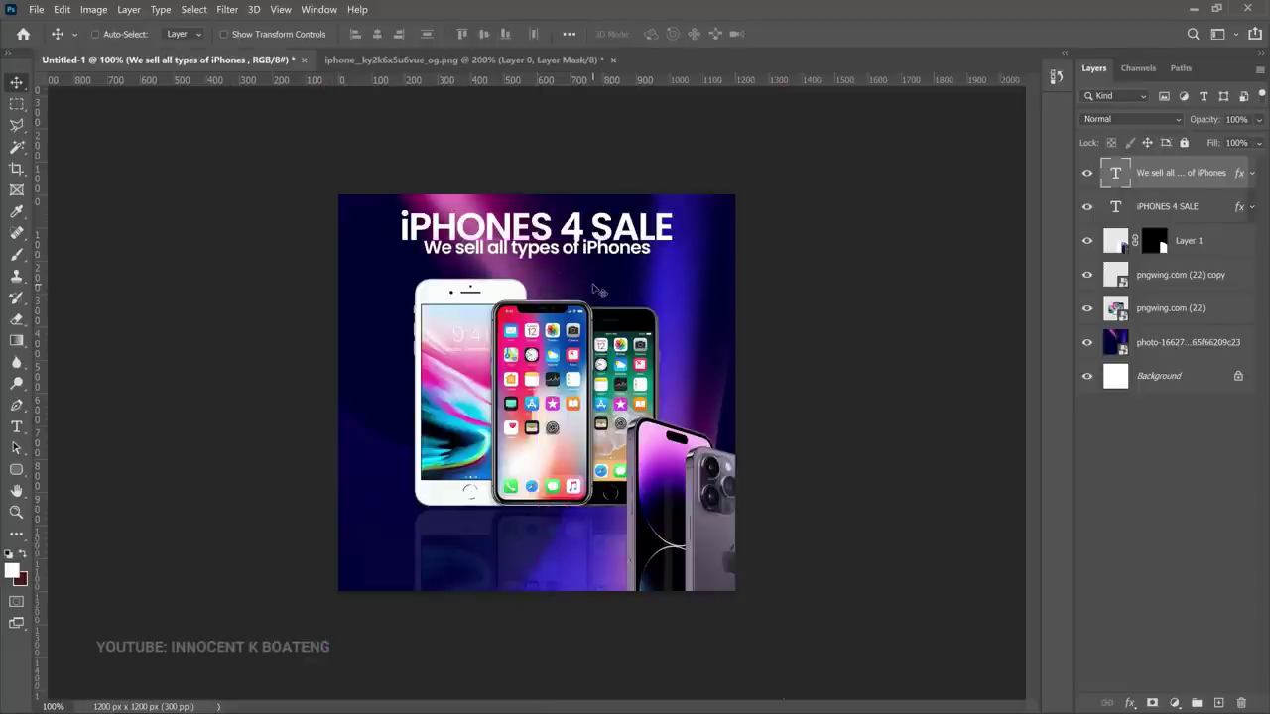
key("Down")
key("Down")
key("Down")
key("Down")
key("Down")
key("Down")
key("Down")
key("Down")
key("Down")
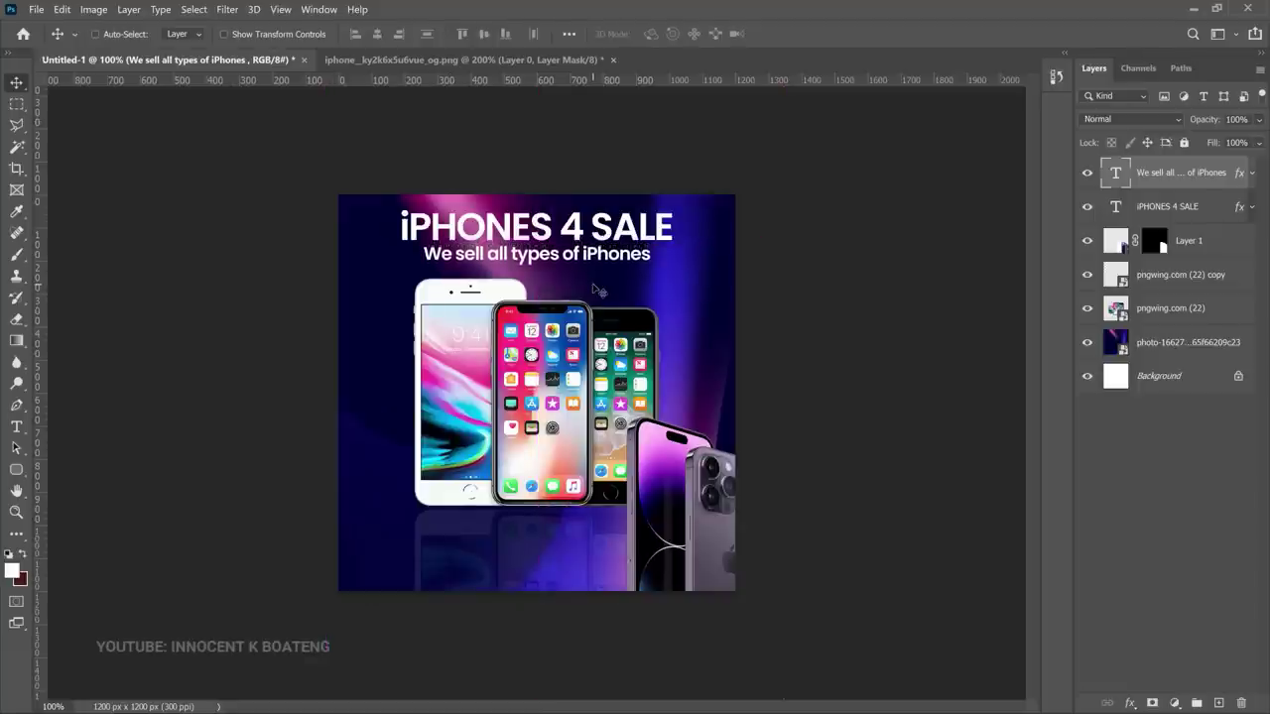
key("Down")
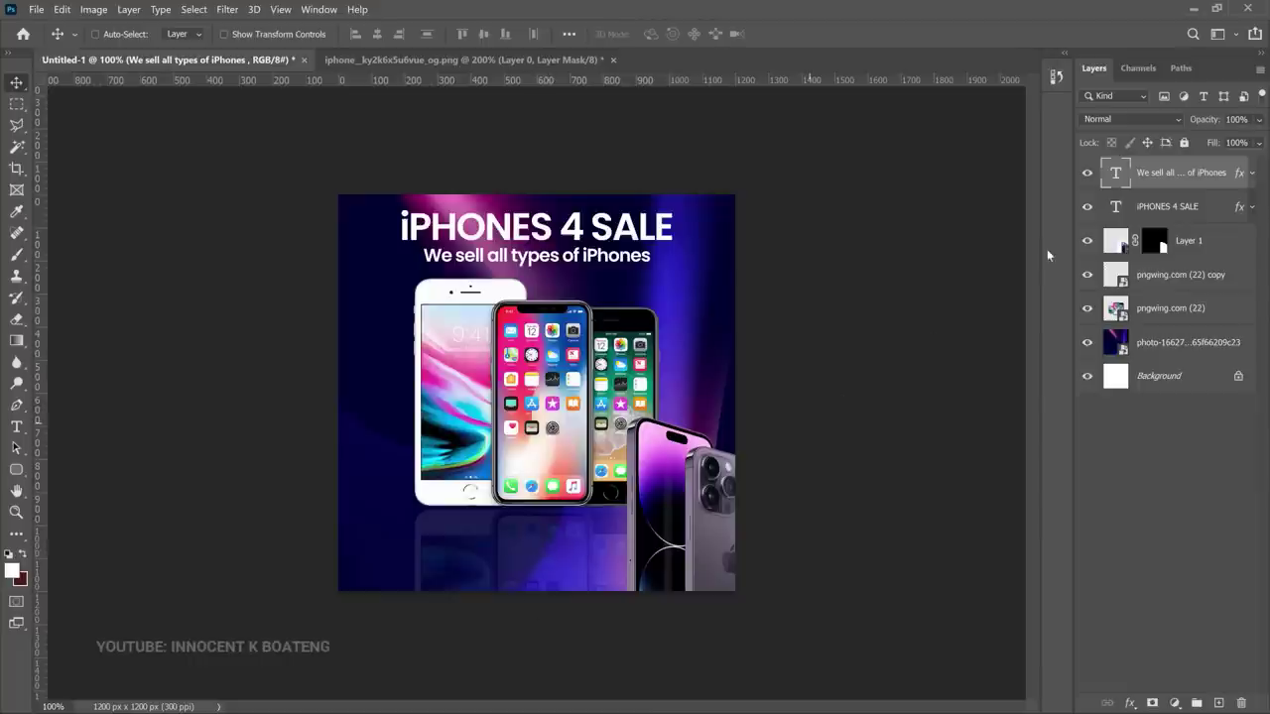
- Move the three-phone layer and its reflection slightly down together, and lower the "We sell all types of iPhones" line a little
left_click(1157, 312)
left_click(1183, 285, "ctrl")
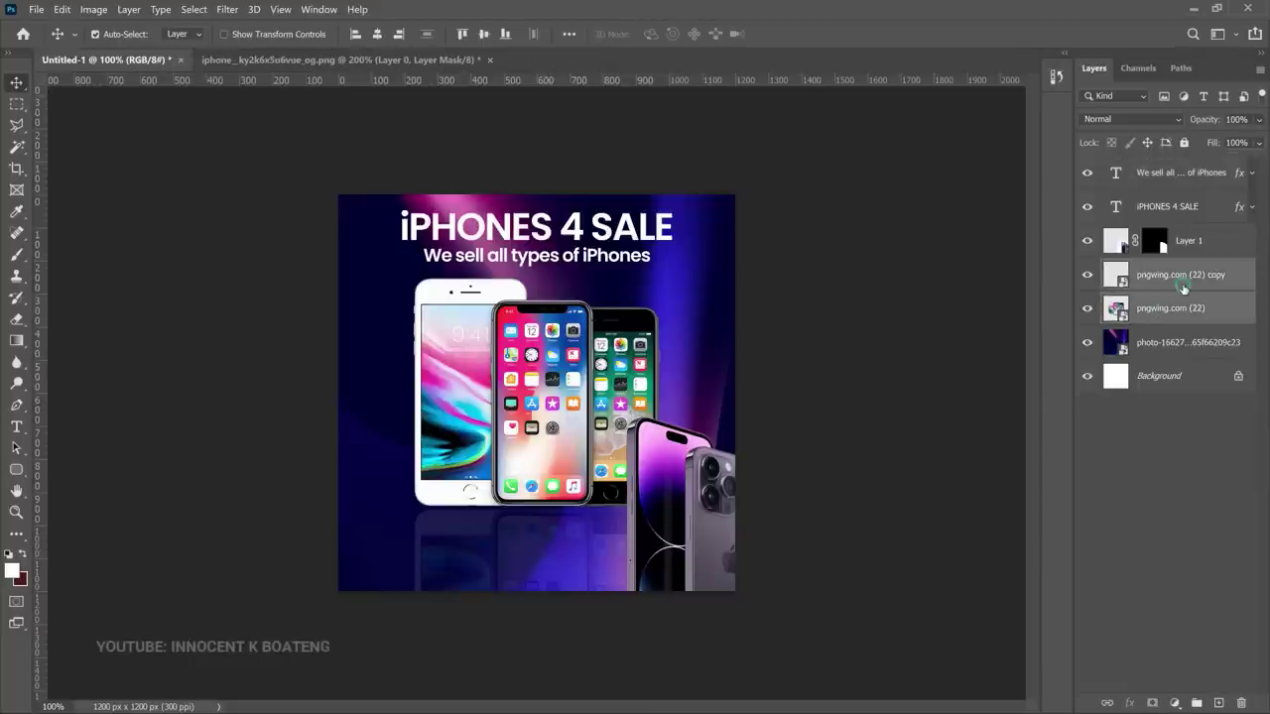
left_click_drag(616, 248, 656, 269)
right_click(615, 260)
left_click(650, 263)
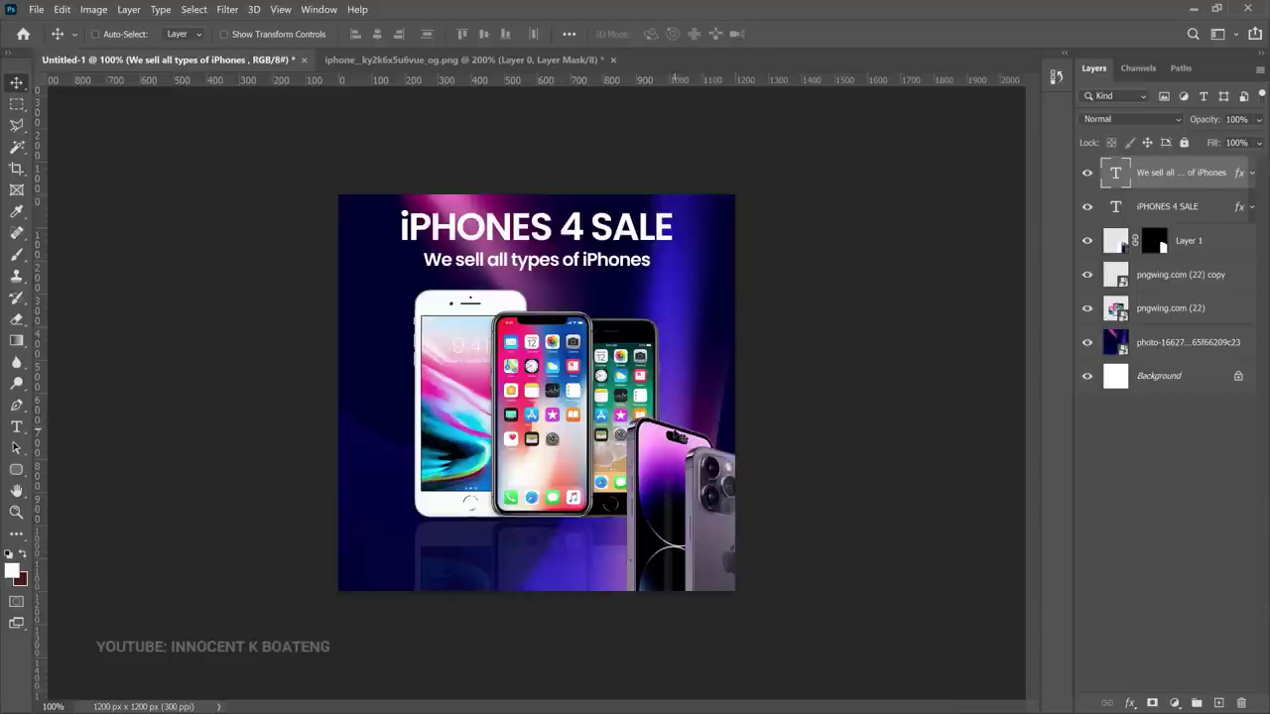
- Draw a white rounded rectangle about 491 by 76 px over the phone reflection near the flyer's bottom edge
left_click(18, 466)
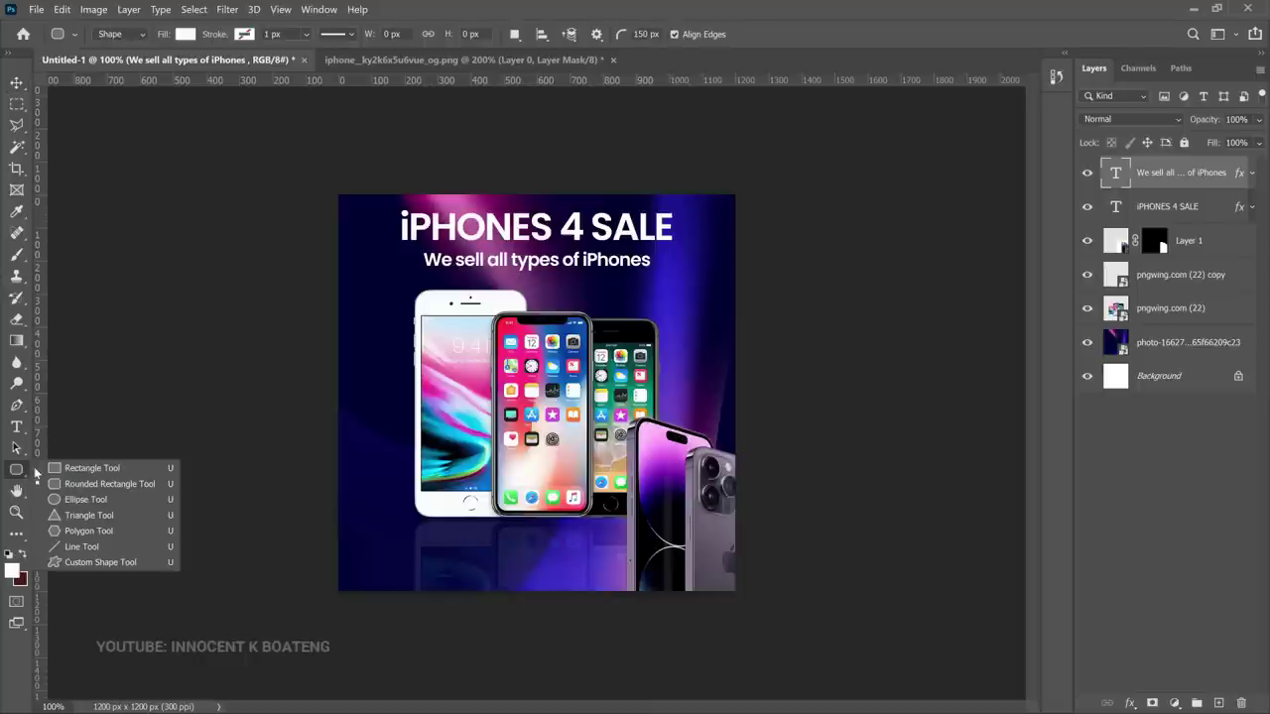
left_click(63, 484)
left_click_drag(448, 542, 614, 565)
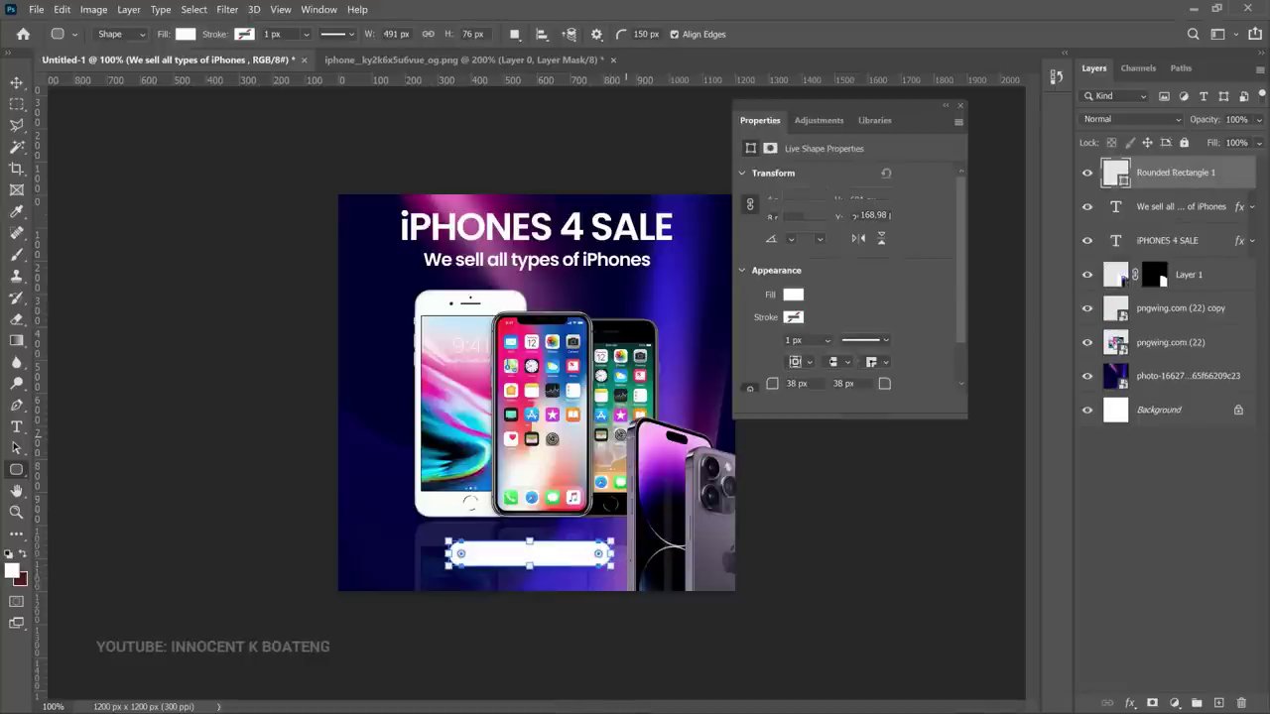
key("Return")
- Centre the white rounded rectangle horizontally on the canvas
key("v")
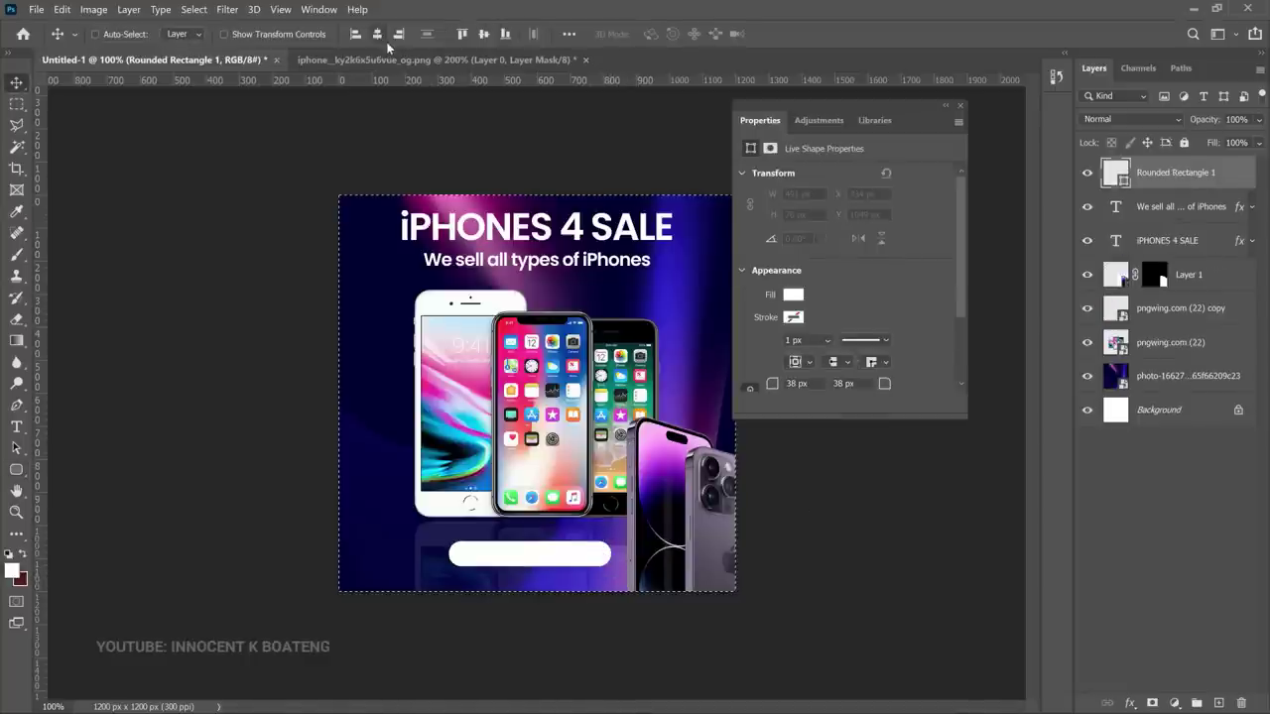
left_click(377, 35)
key("ctrl+d")
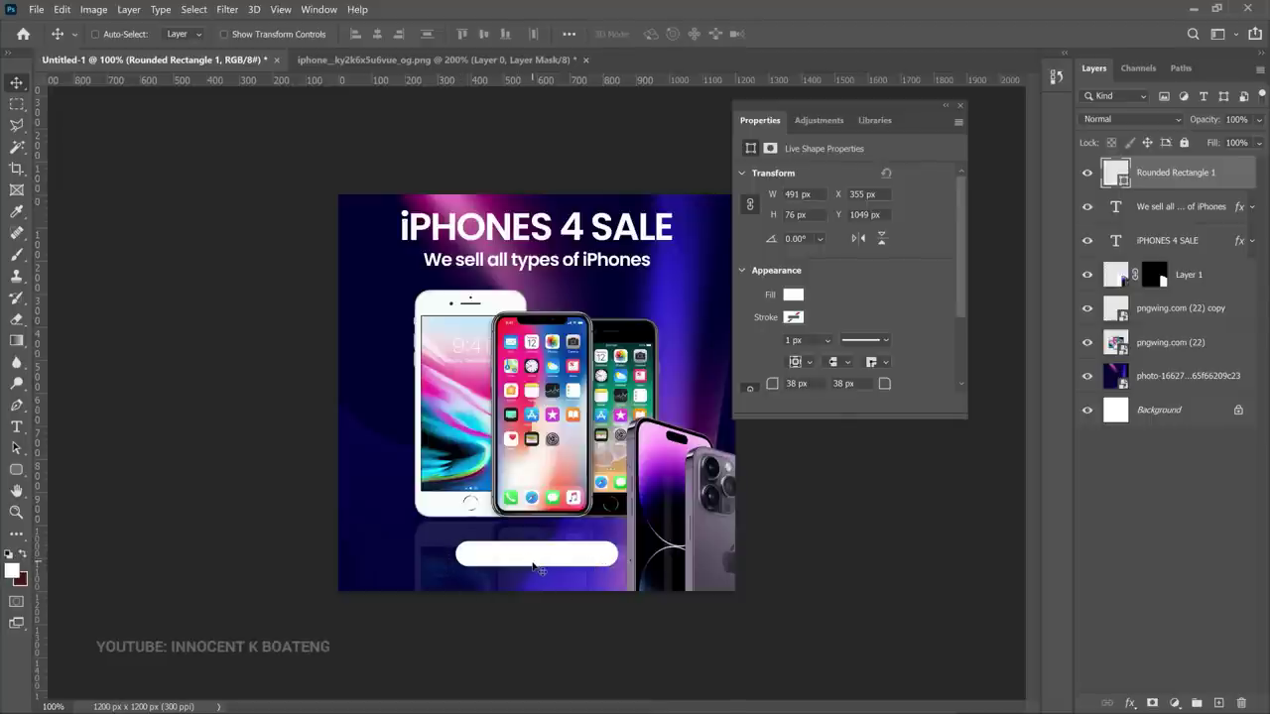
- Add the contact phone number as centred 12 pt Poppins SemiBold text over the white bar, coloured with the background's dark navy 040440
key("u")
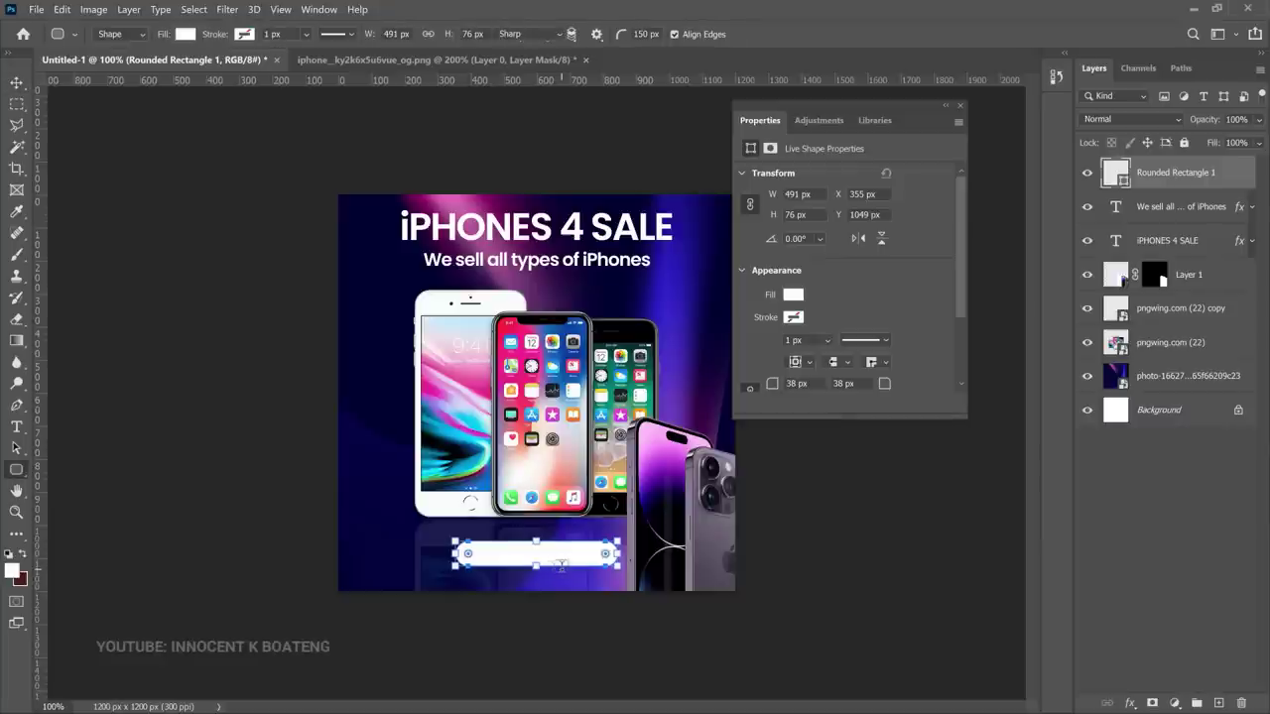
key("t")
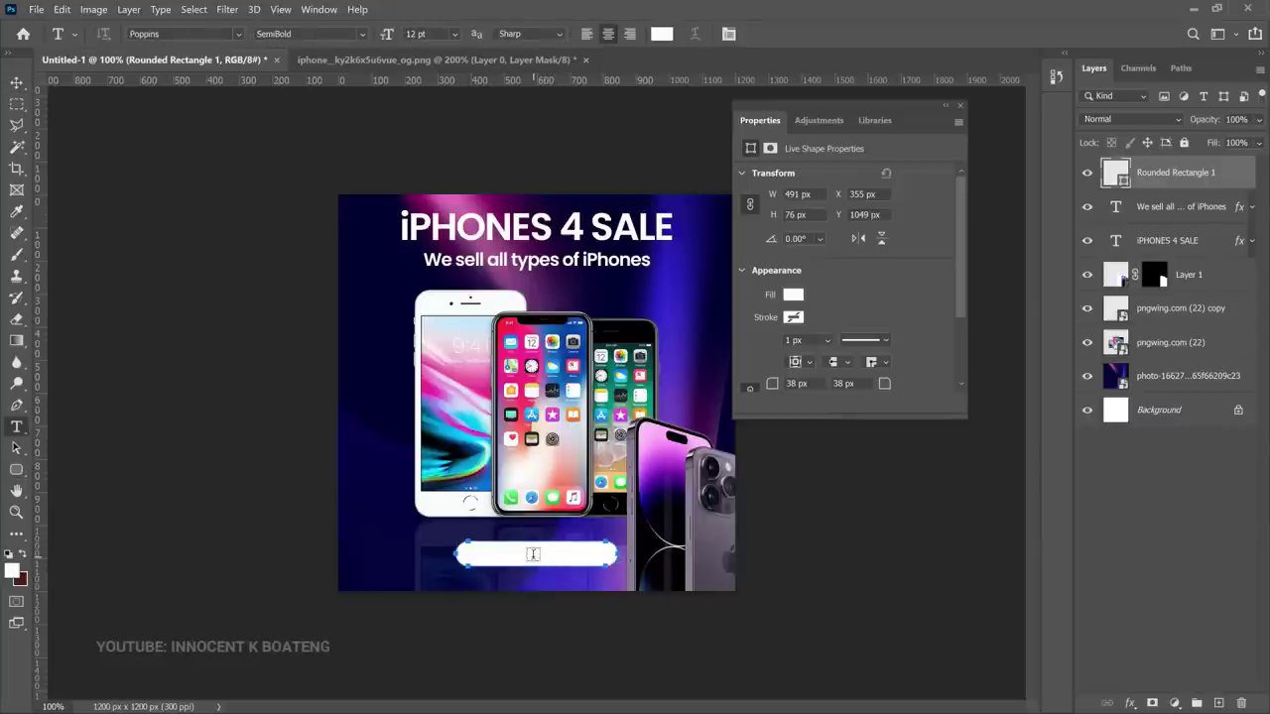
left_click(533, 554)
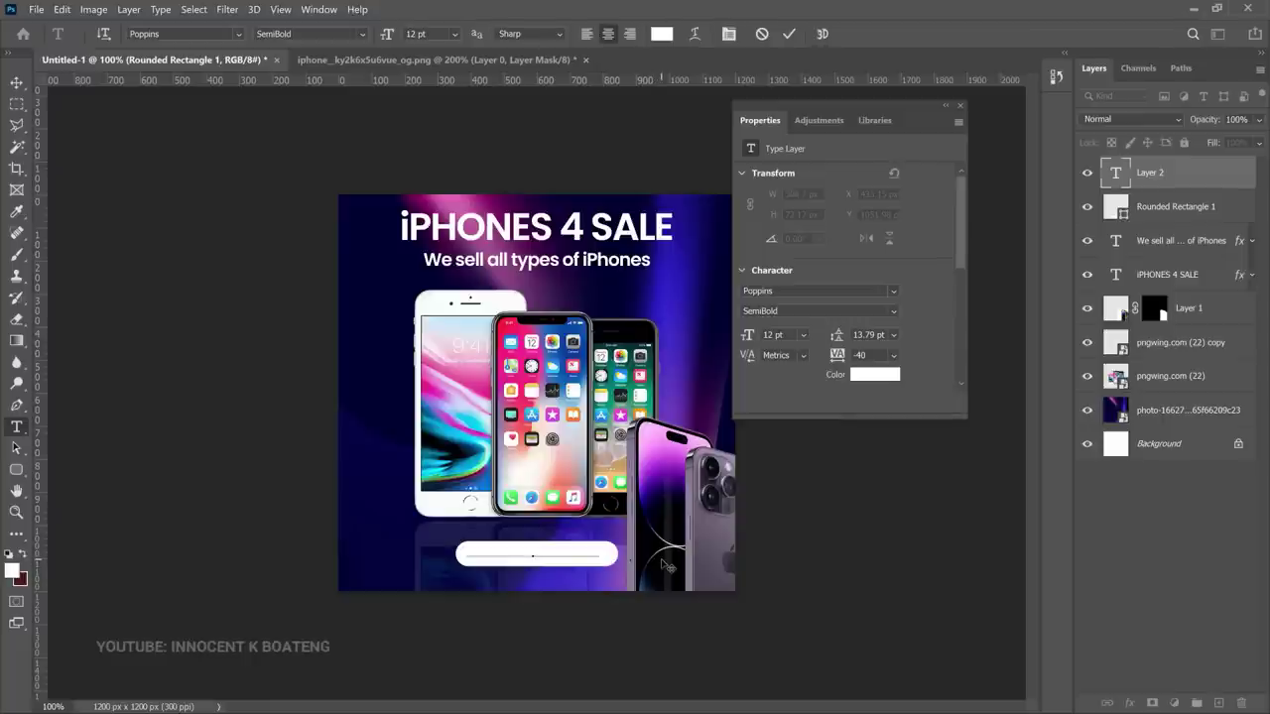
key("ctrl+a")
left_click(662, 34)
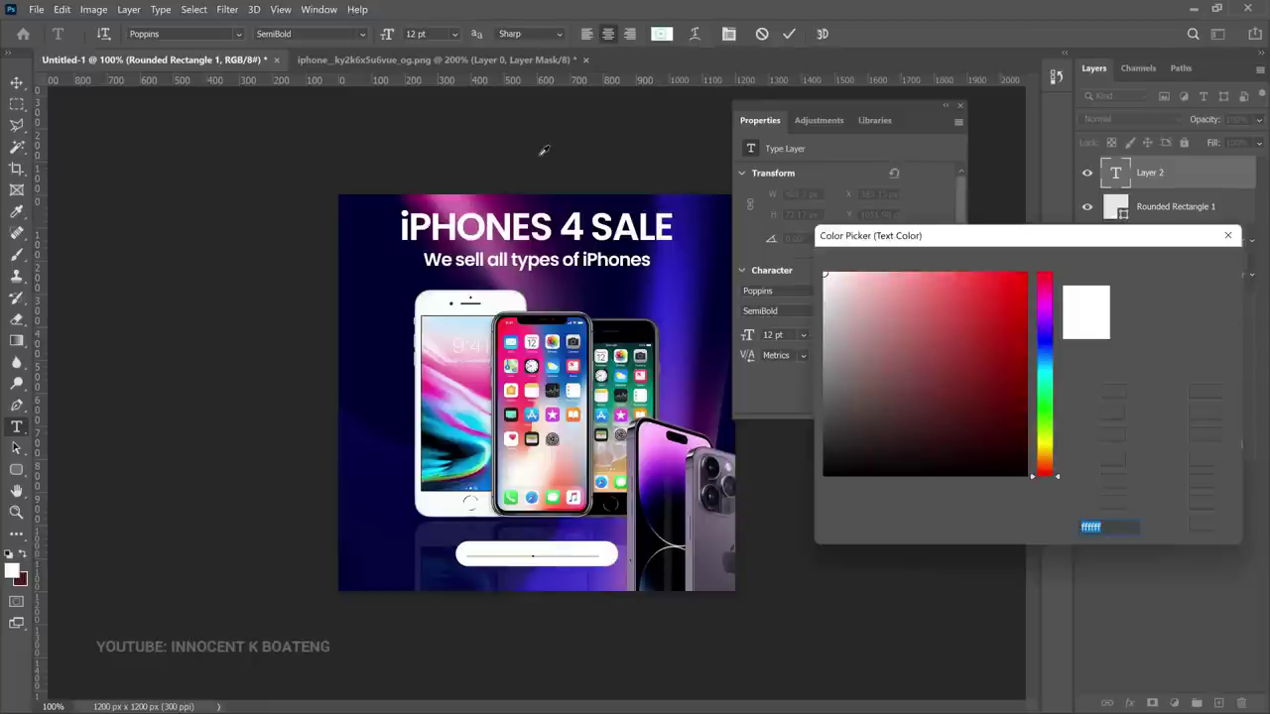
left_click(361, 502)
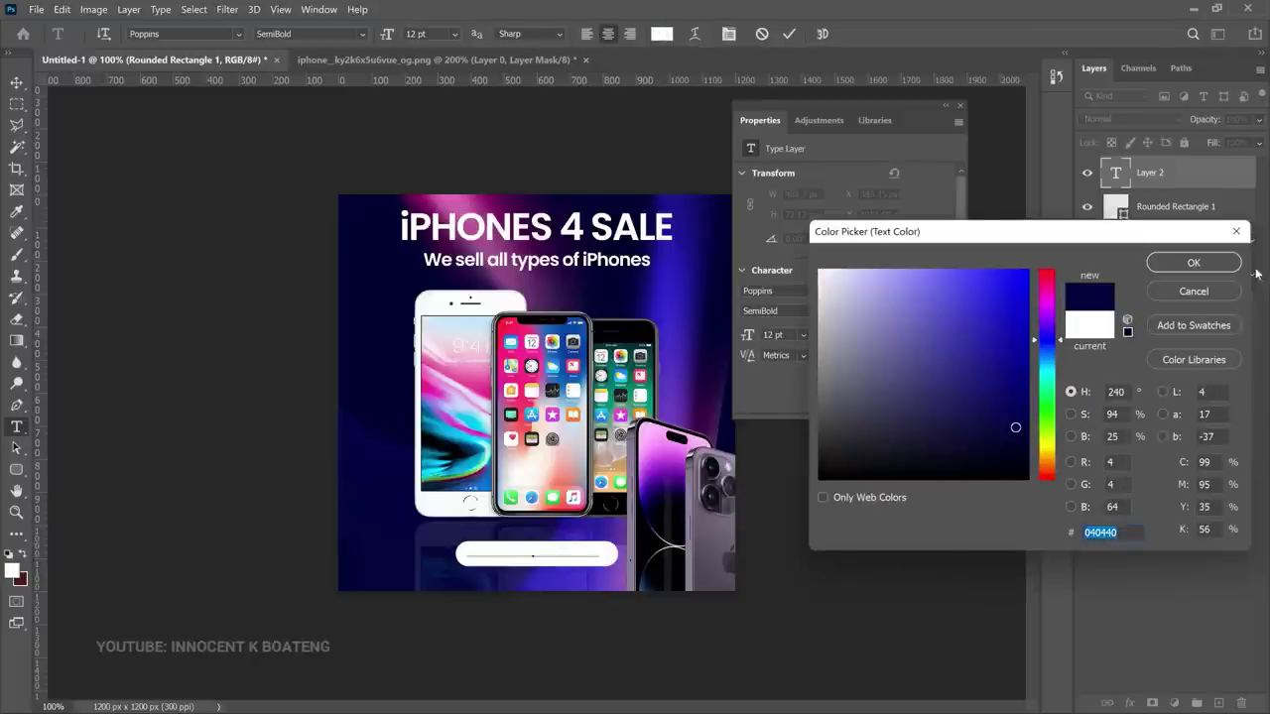
left_click(1194, 262)
key("ctrl+Return")
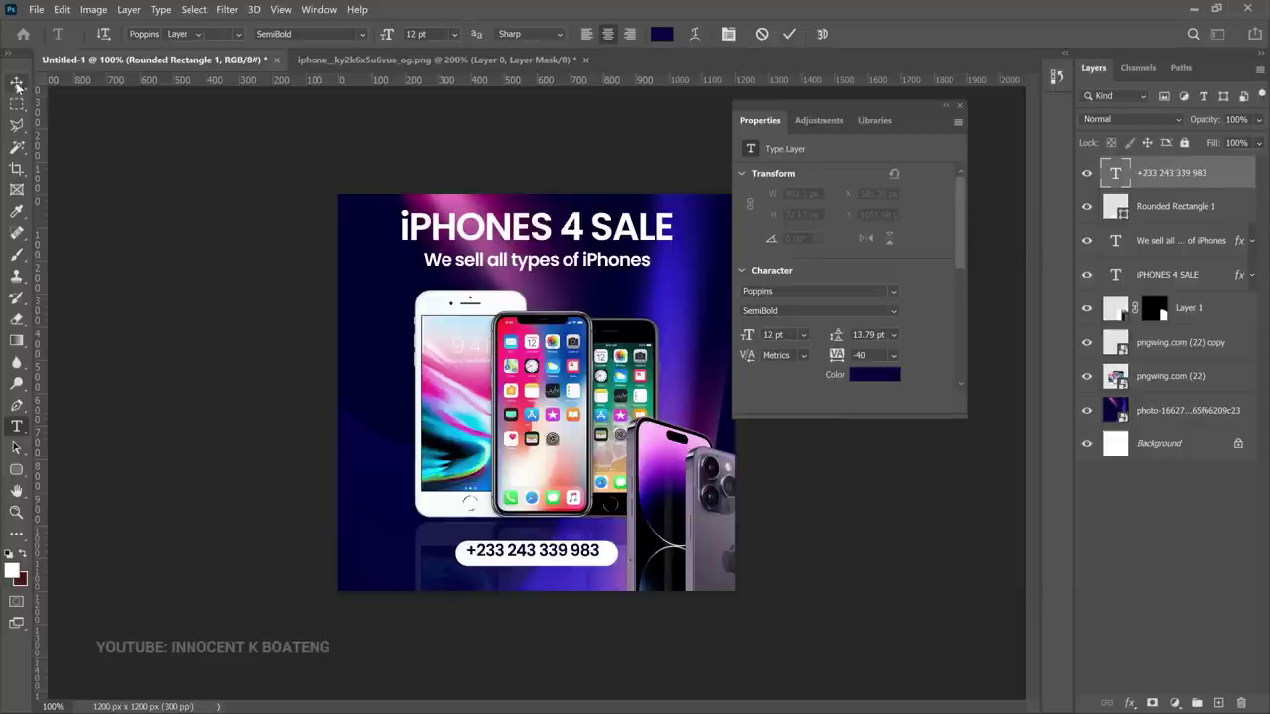
- Centre the phone number horizontally on the canvas and nudge it down 11 px so it sits mid-height in the white bar
left_click(17, 82)
key("ctrl+a")
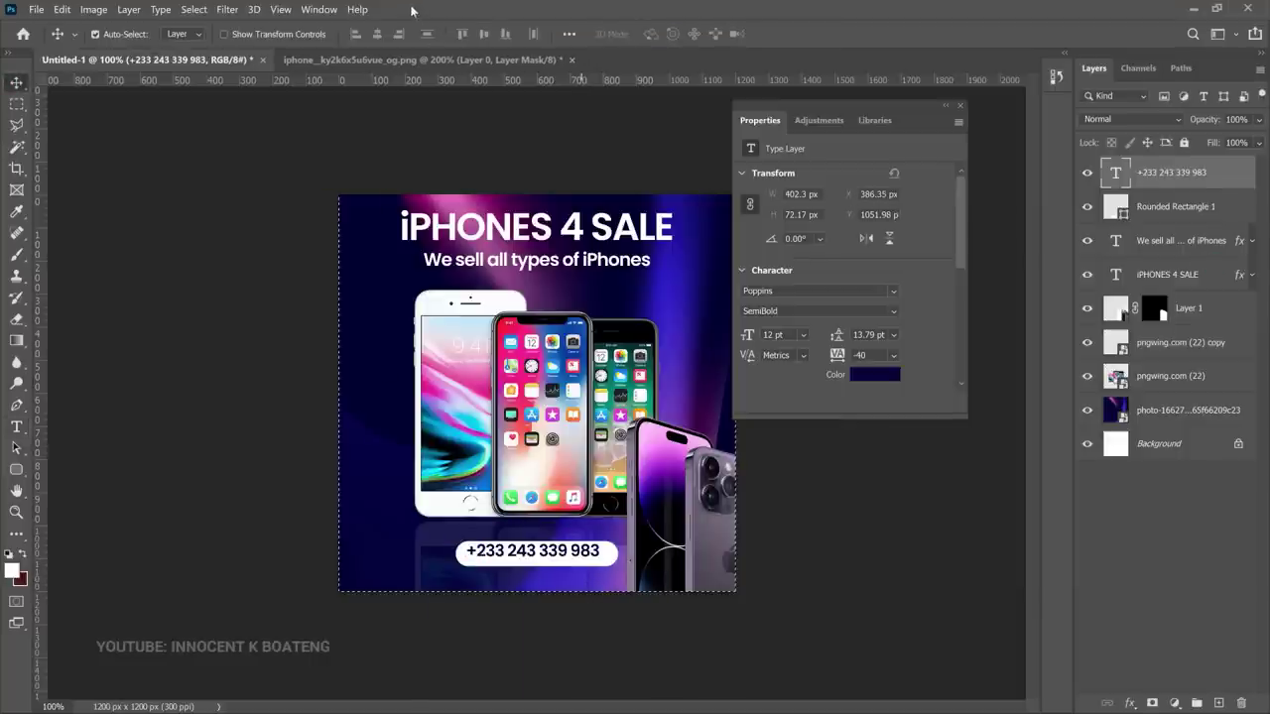
left_click(378, 35)
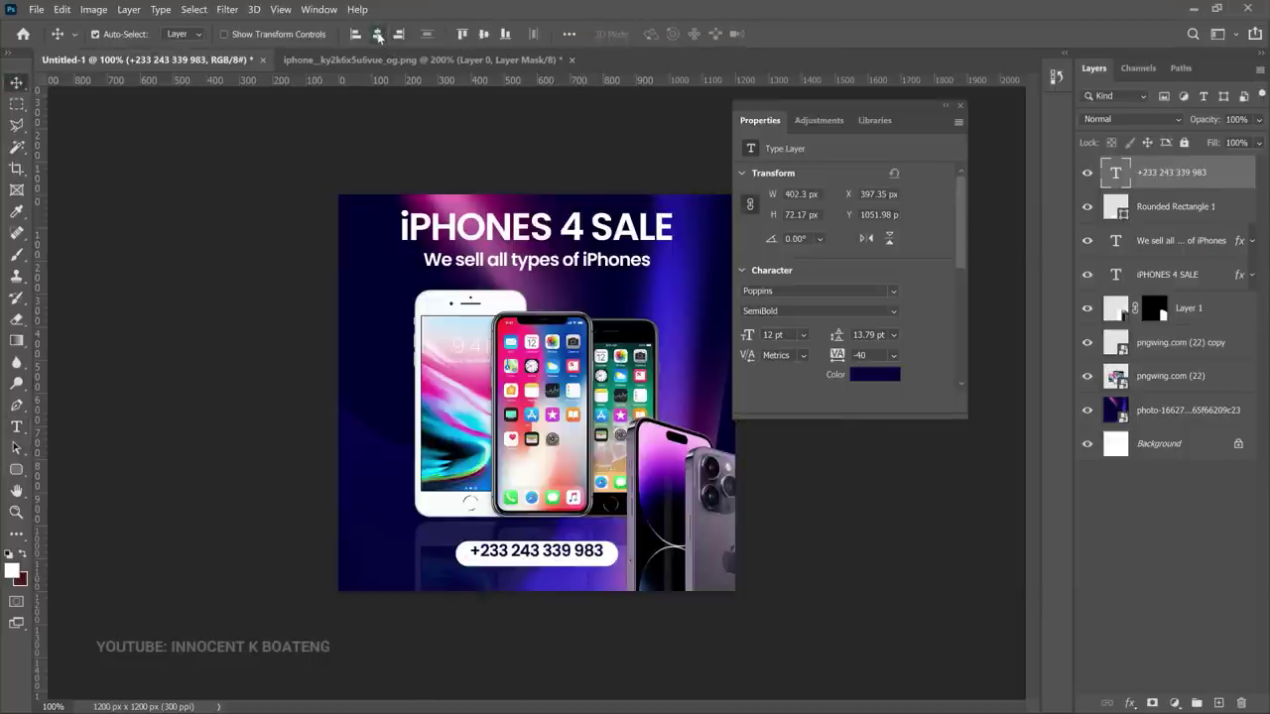
key("Down")
key("Down")
key("Down")
key("Down")
key("Down")
key("Down")
key("Down")
key("Down")
key("Down")
key("Down")
key("Down")
- Place the clipart4338324 phone icon as an embedded image, scaled to about 83 by 82 px, just left of the white bar
left_click(36, 9)
left_click(96, 310)
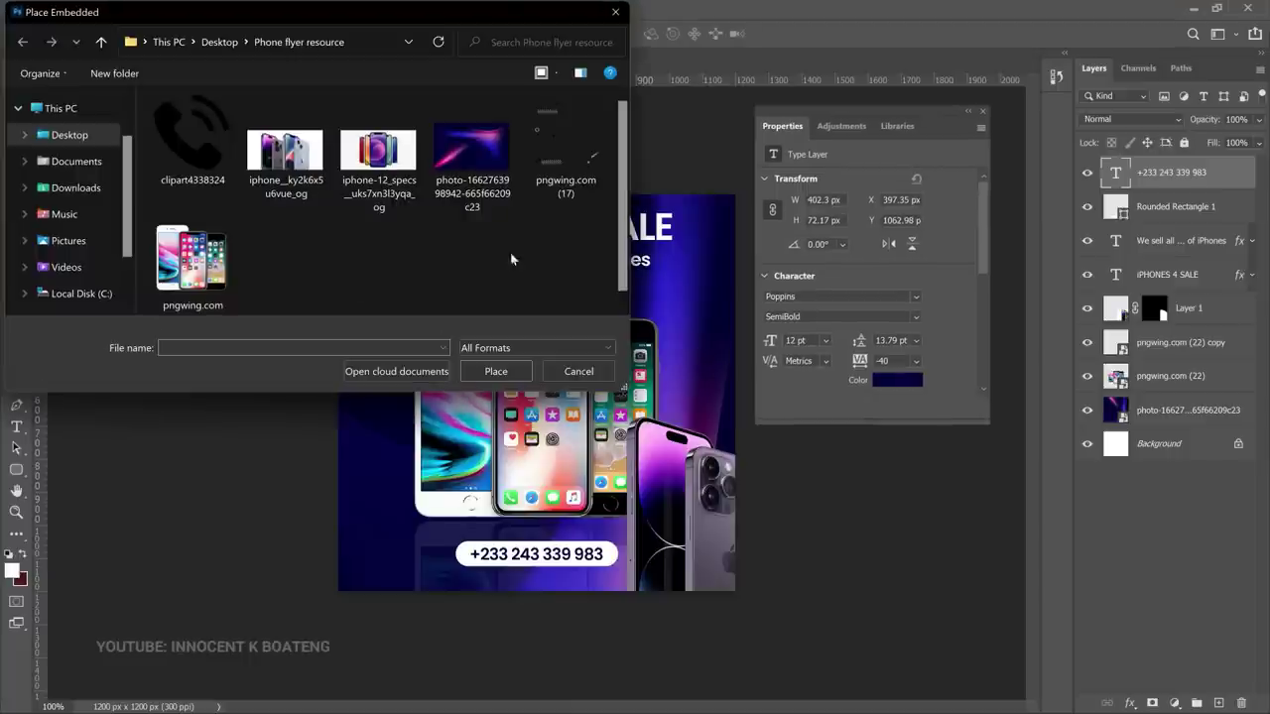
double_click(213, 166)
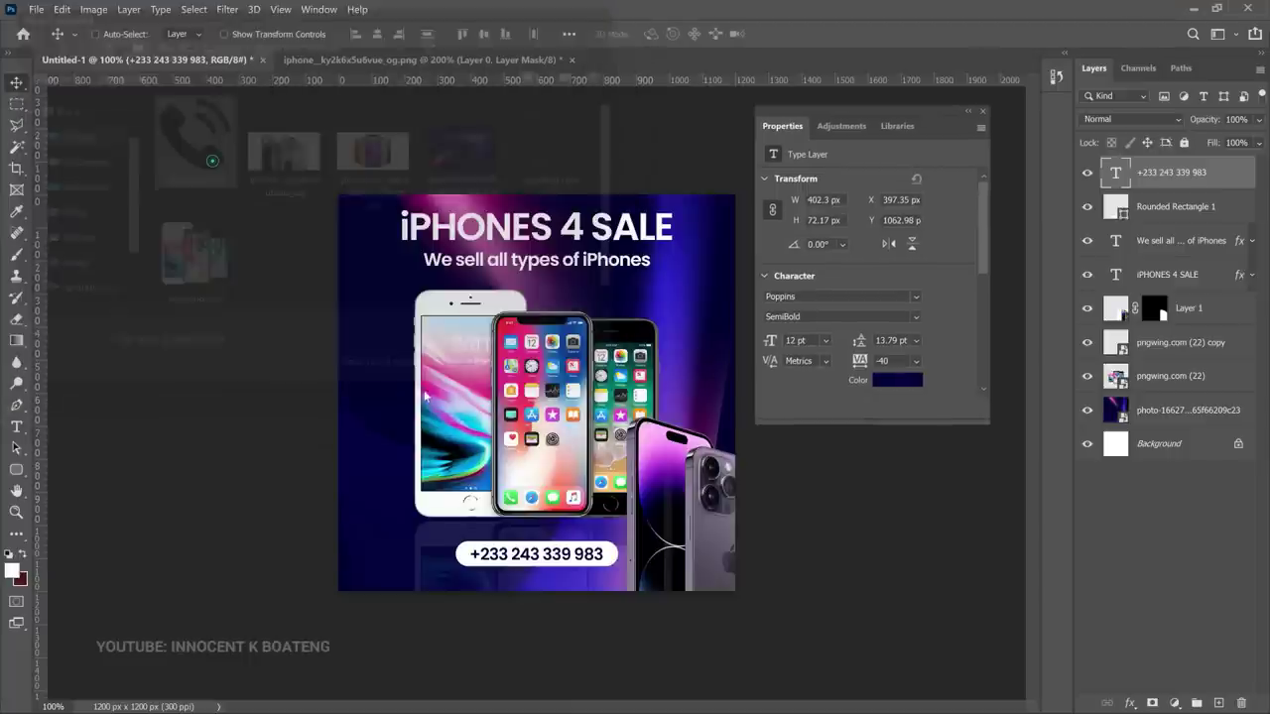
left_click_drag(734, 196, 443, 562)
key("Return")
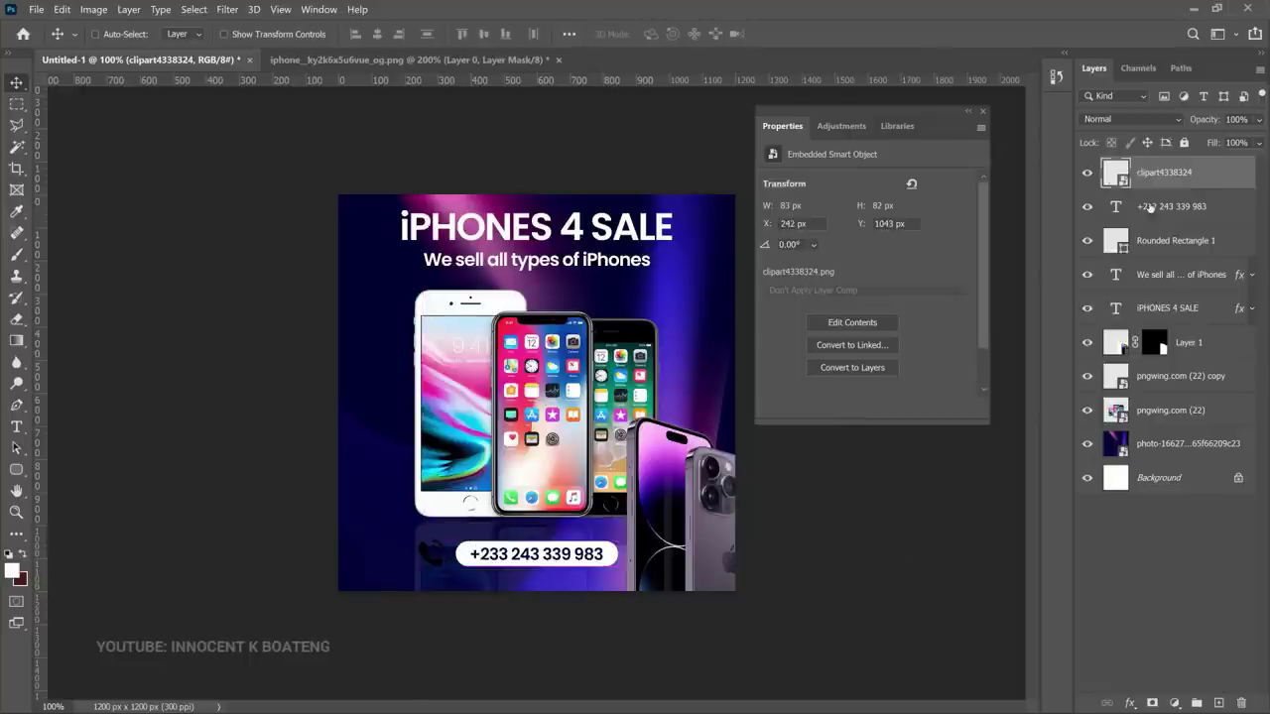
- Apply a Color Overlay in white (ffffff) at 100% opacity to the phone icon layer
right_click(1178, 179)
left_click(894, 88)
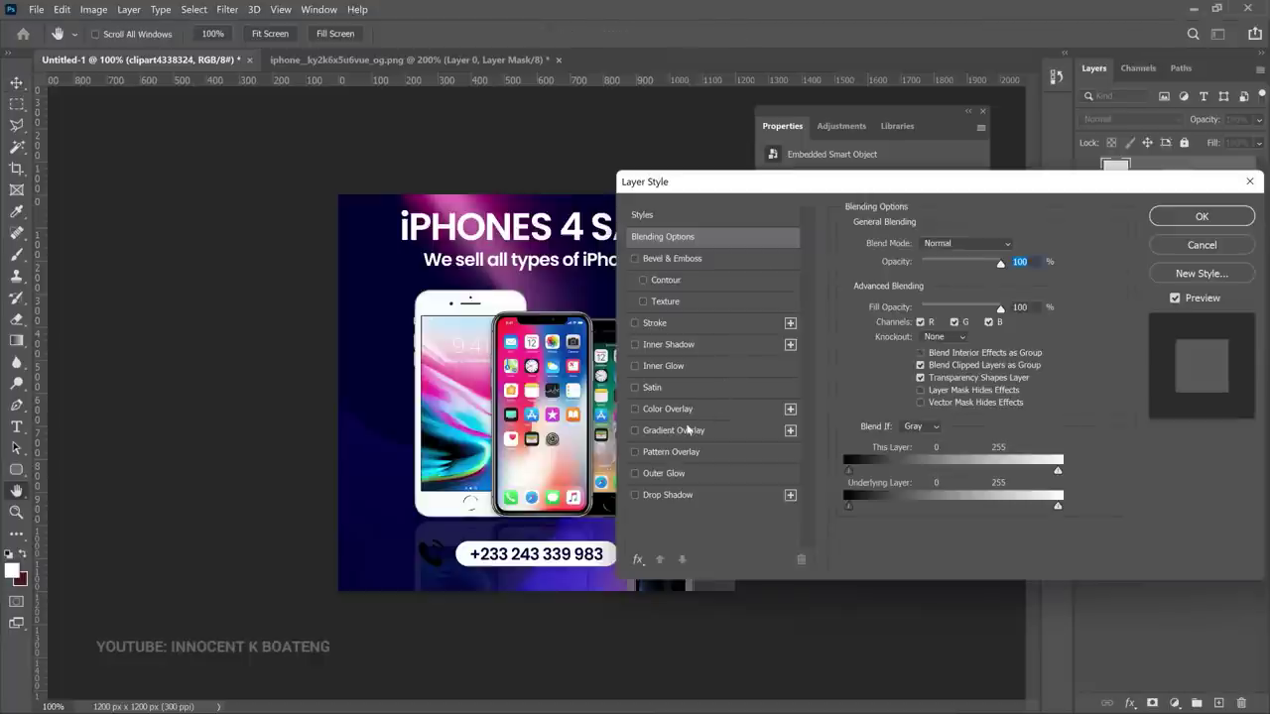
left_click(683, 410)
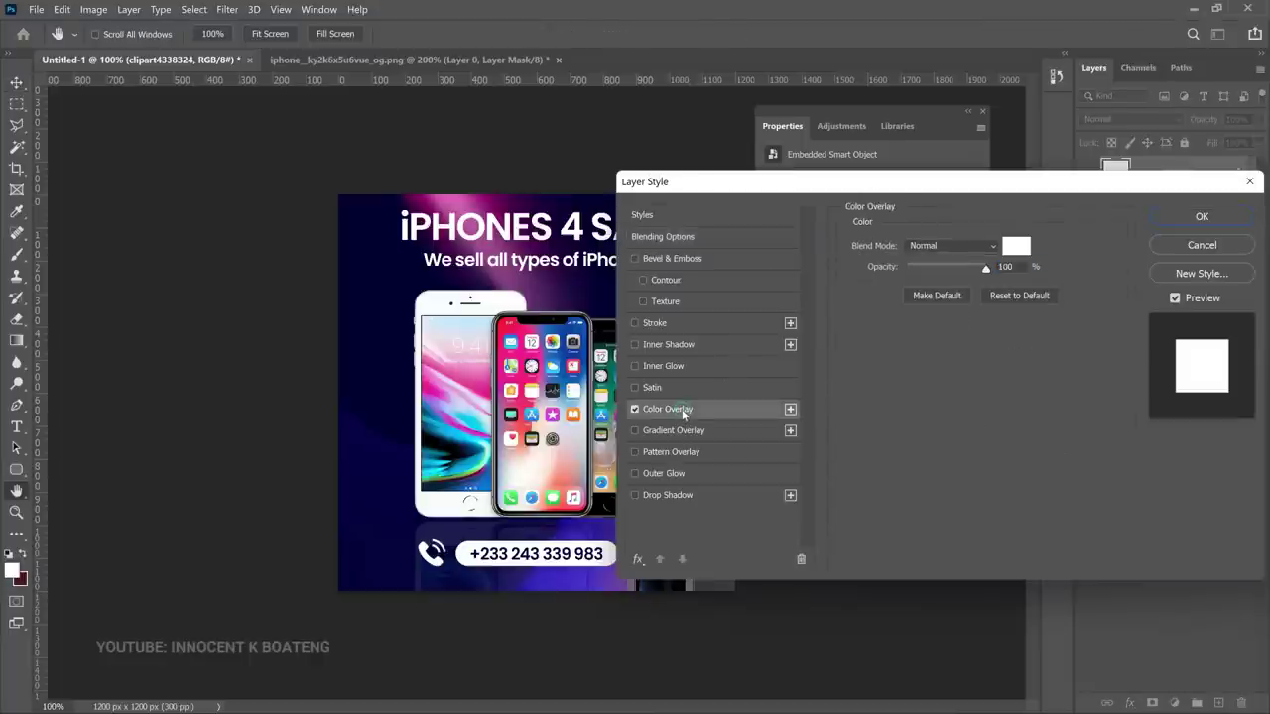
left_click(1018, 247)
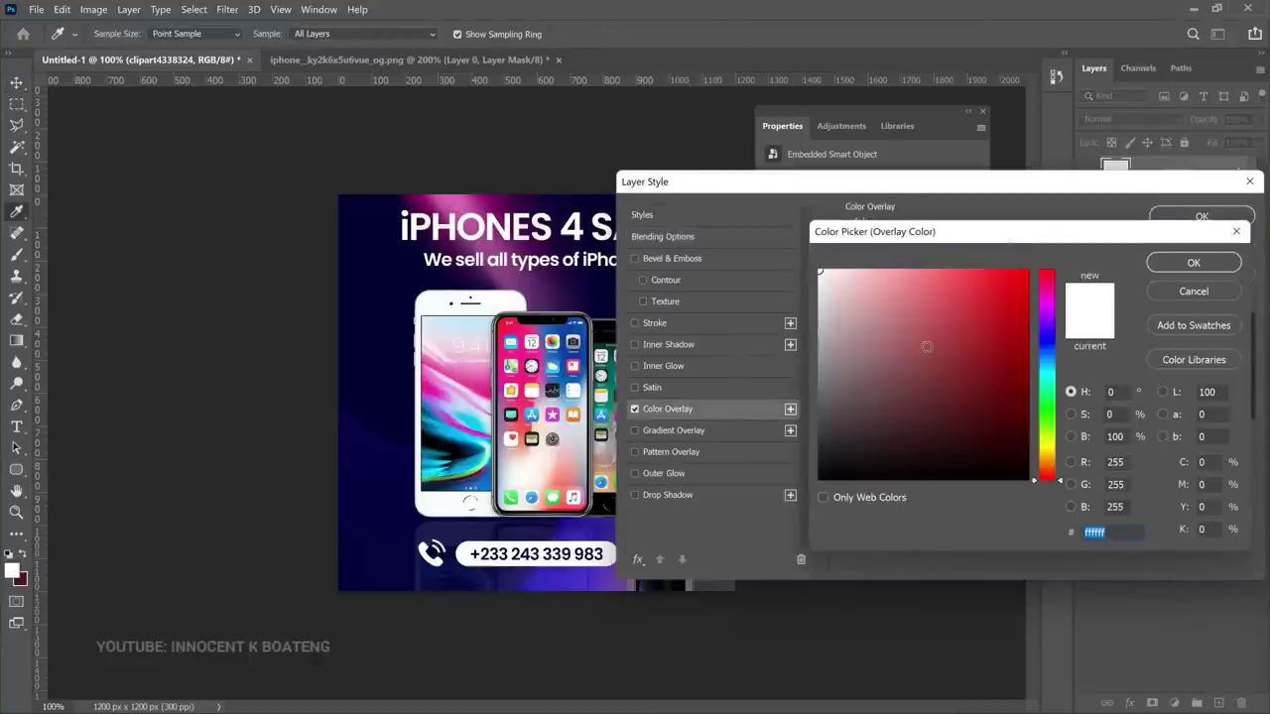
left_click(554, 573)
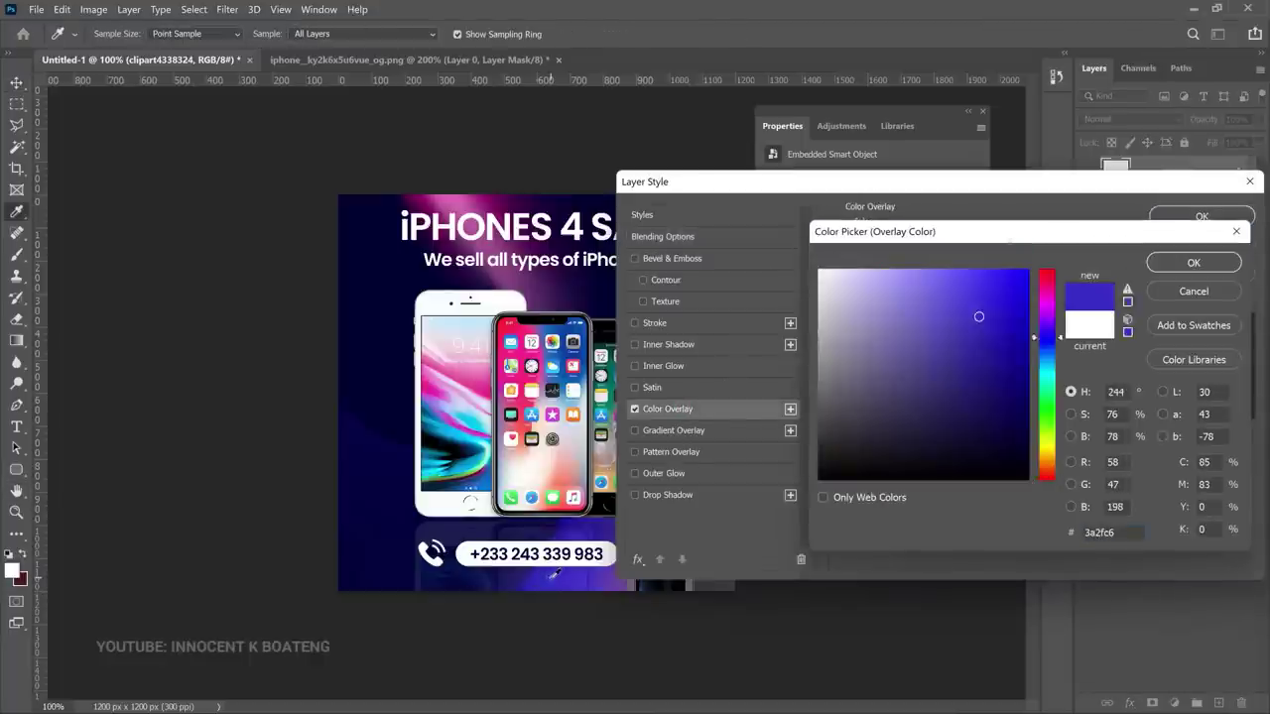
left_click(1044, 375)
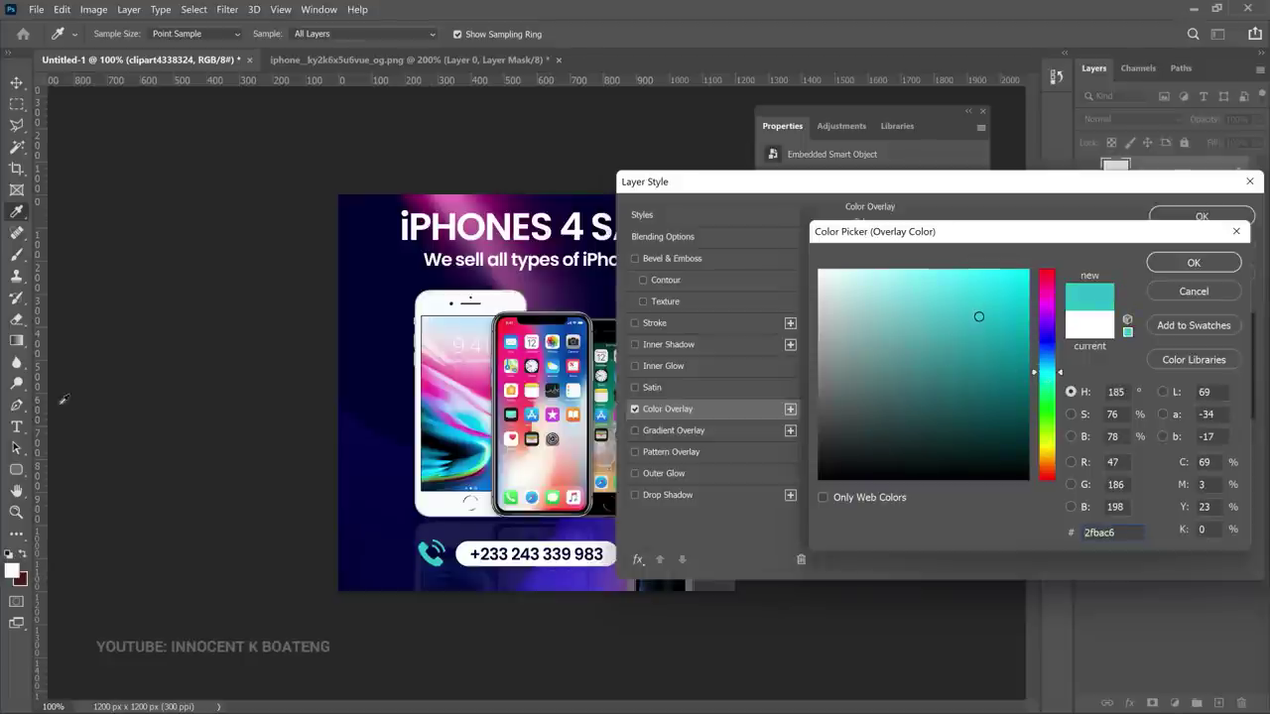
left_click_drag(856, 300, 743, 236)
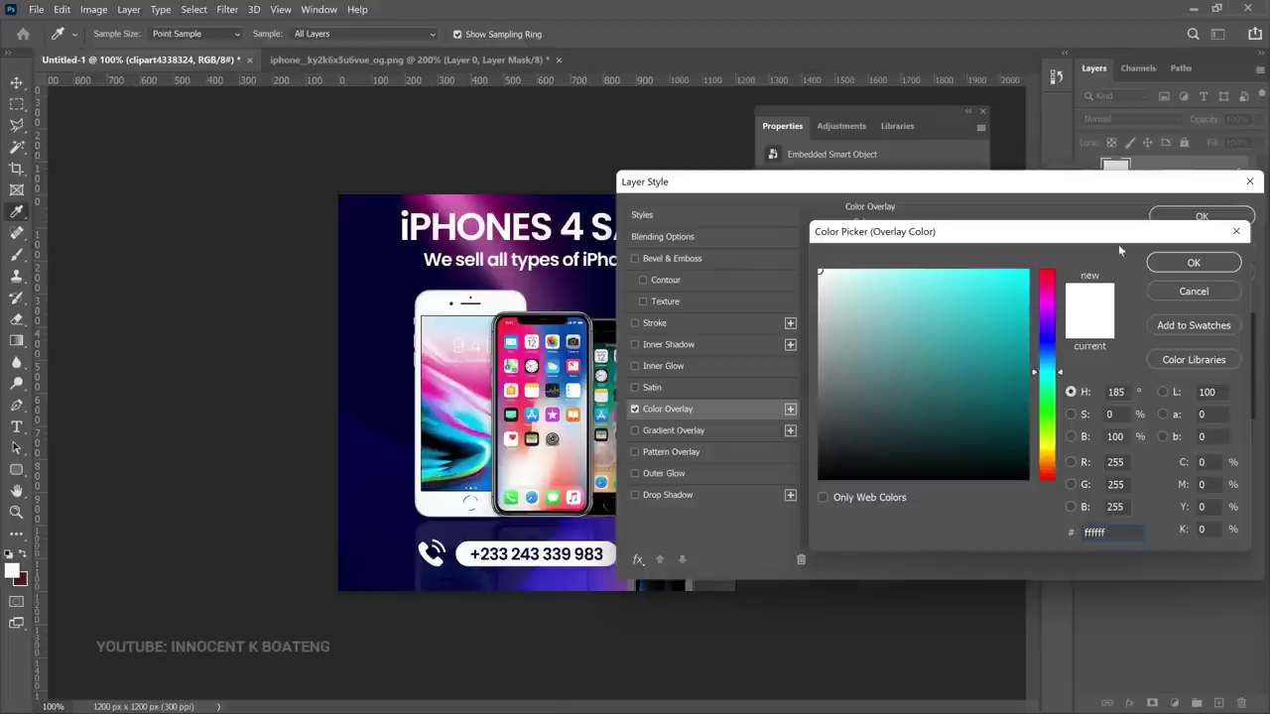
left_click(1188, 264)
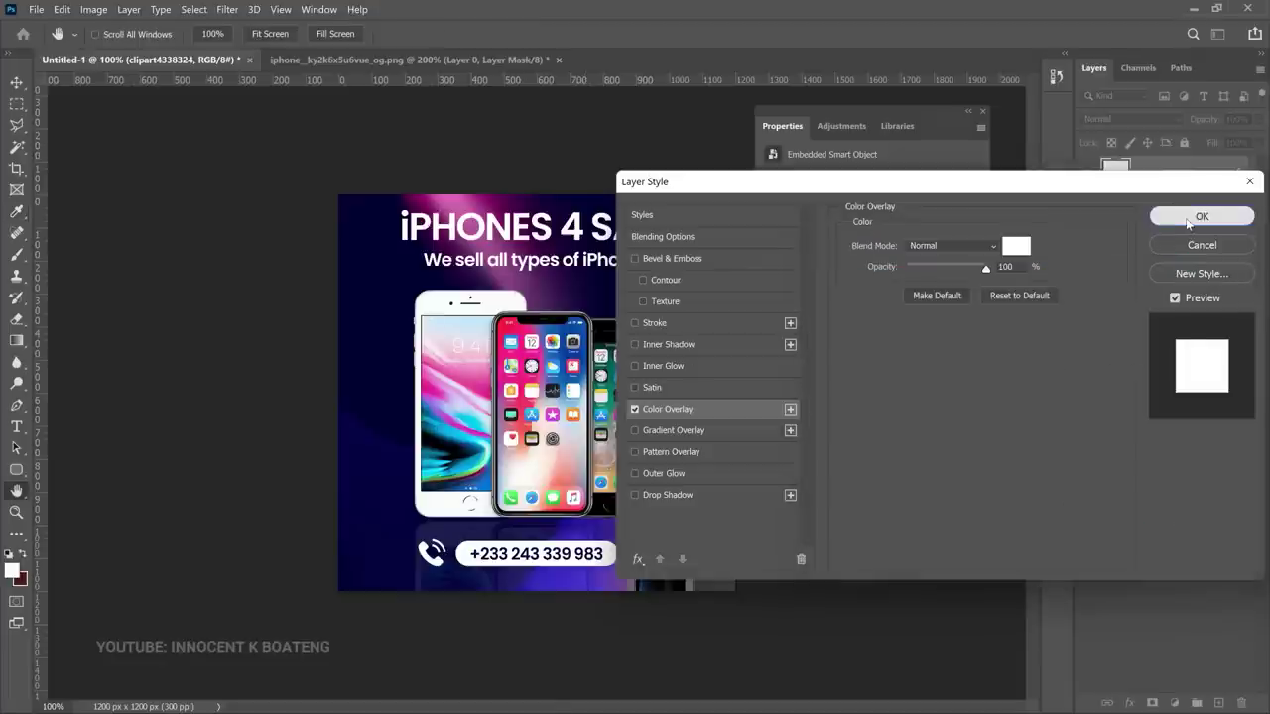
left_click(1199, 217)
- Nudge the phone icon slightly right and down, and collapse its effects in the layer list
key("Right")
key("Down")
left_click(1252, 173)
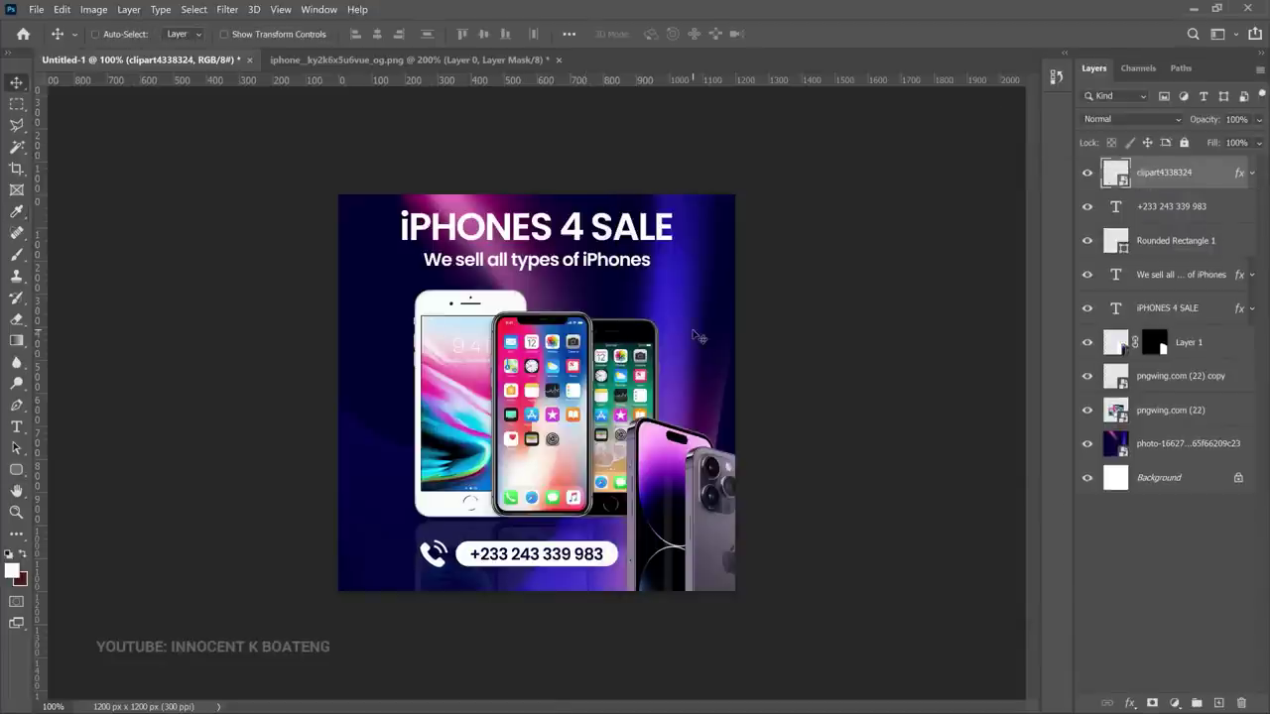
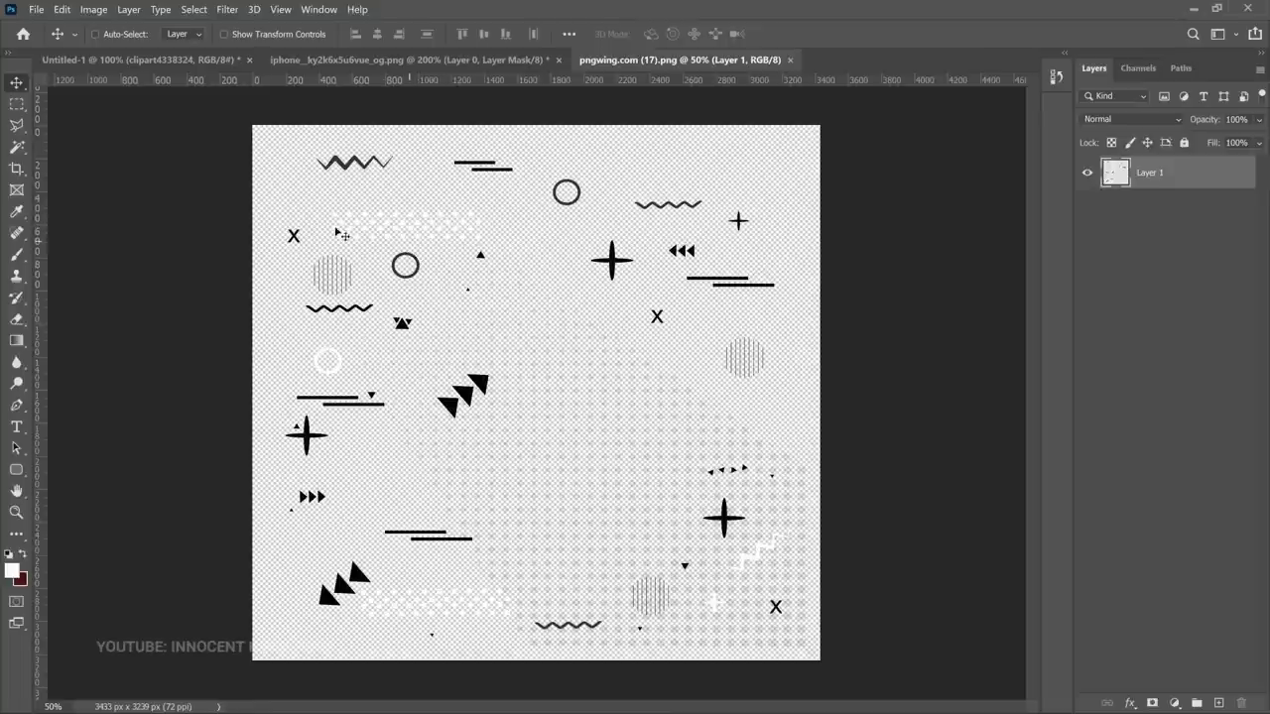
- Select the upper white dot strip in pngwing.com (17).png, copy it to a new layer and bring that layer into the flyer
right_click(17, 103)
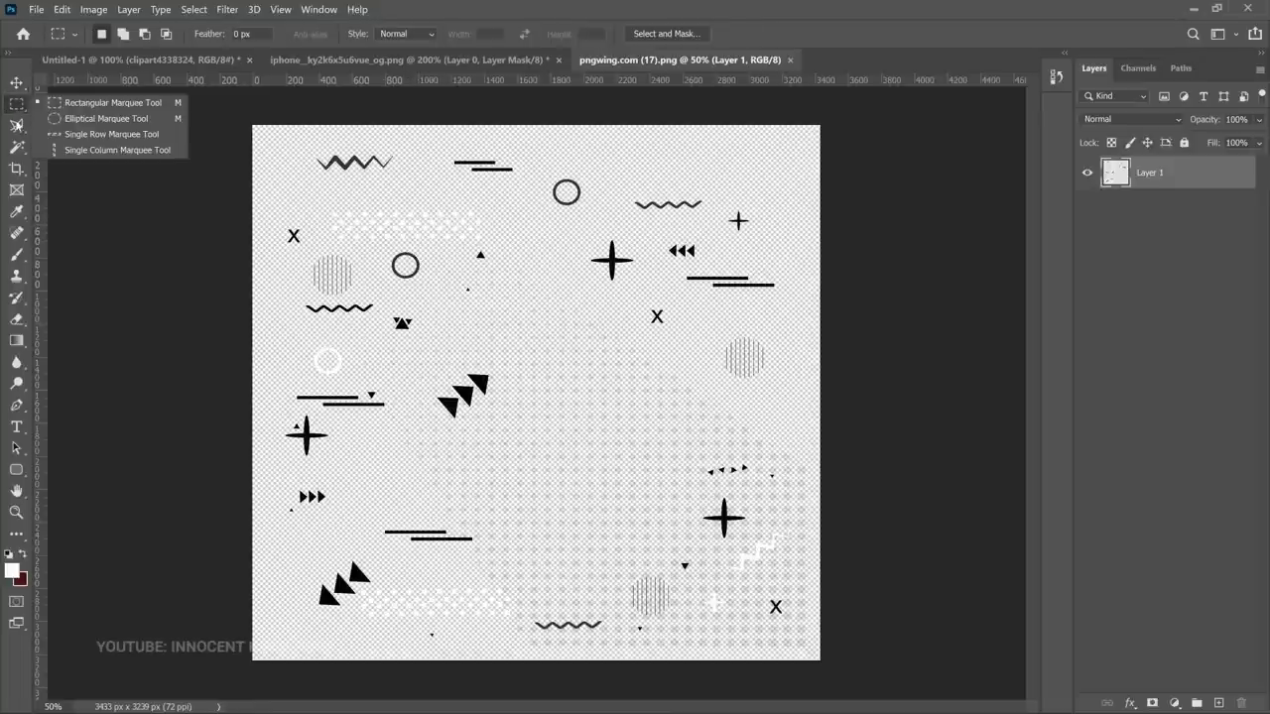
left_click(83, 103)
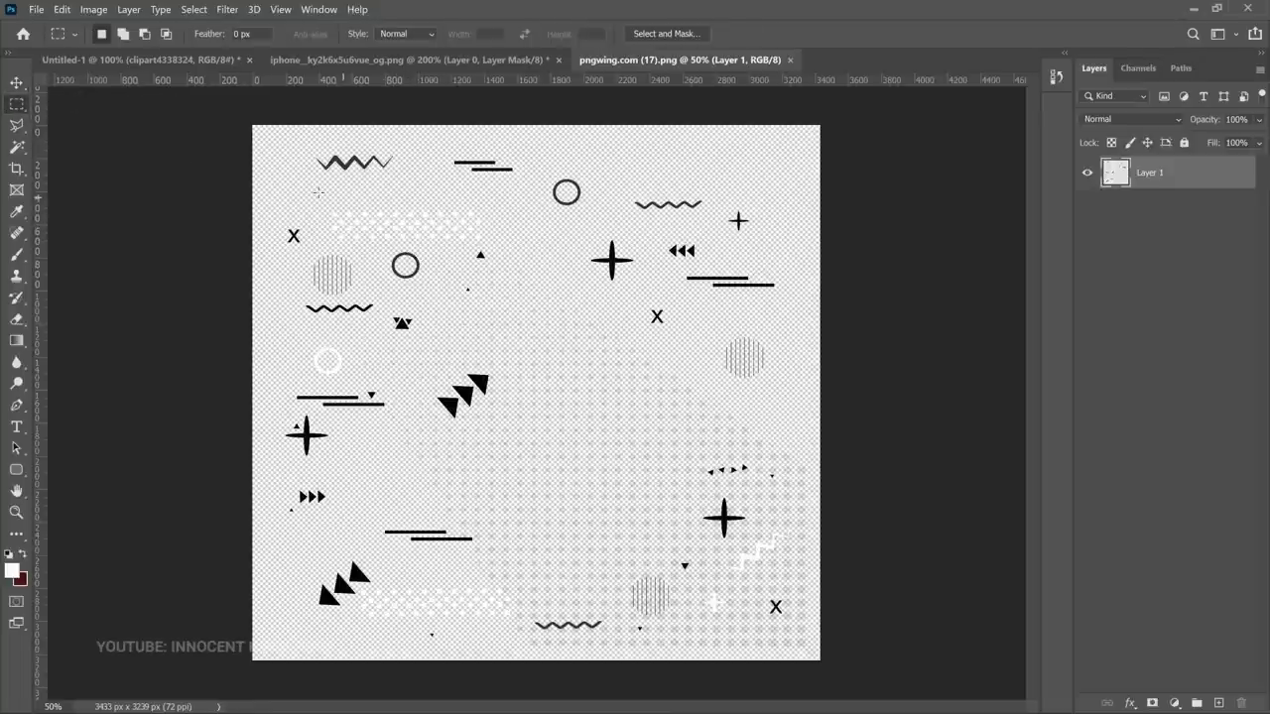
left_click_drag(325, 196, 496, 254)
key("ctrl+j")
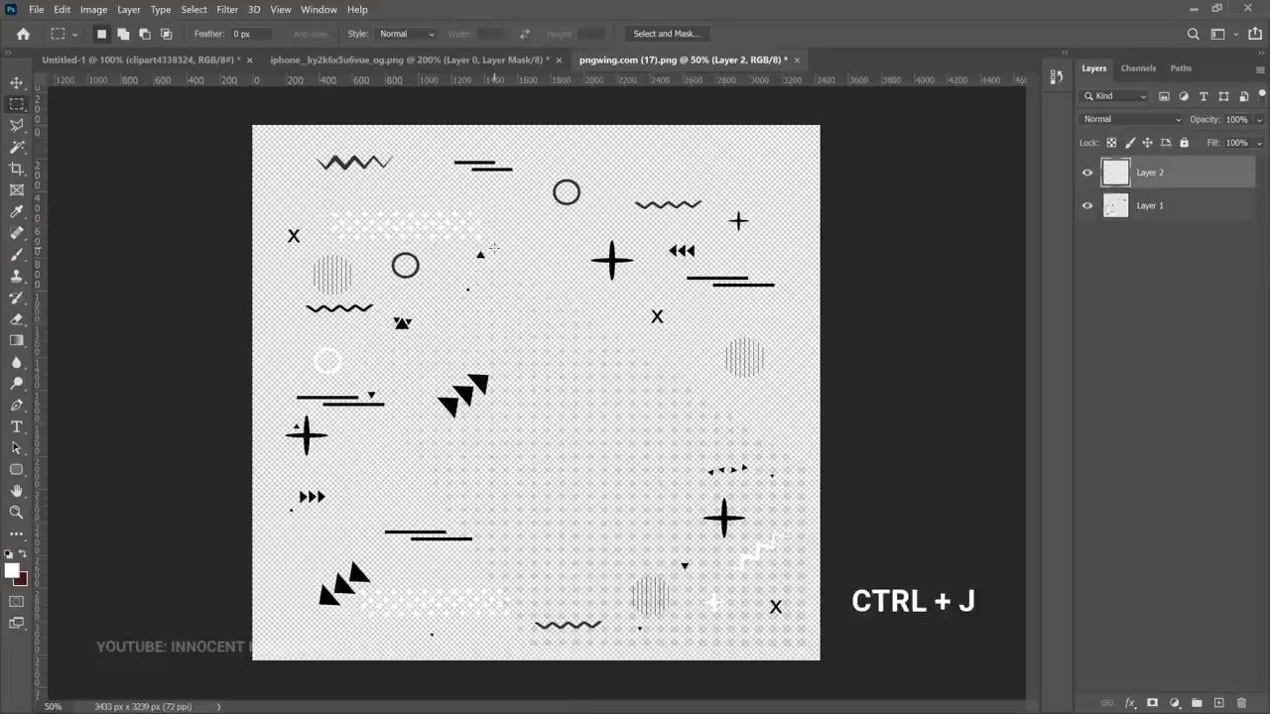
key("v")
left_click_drag(452, 235, 382, 369)
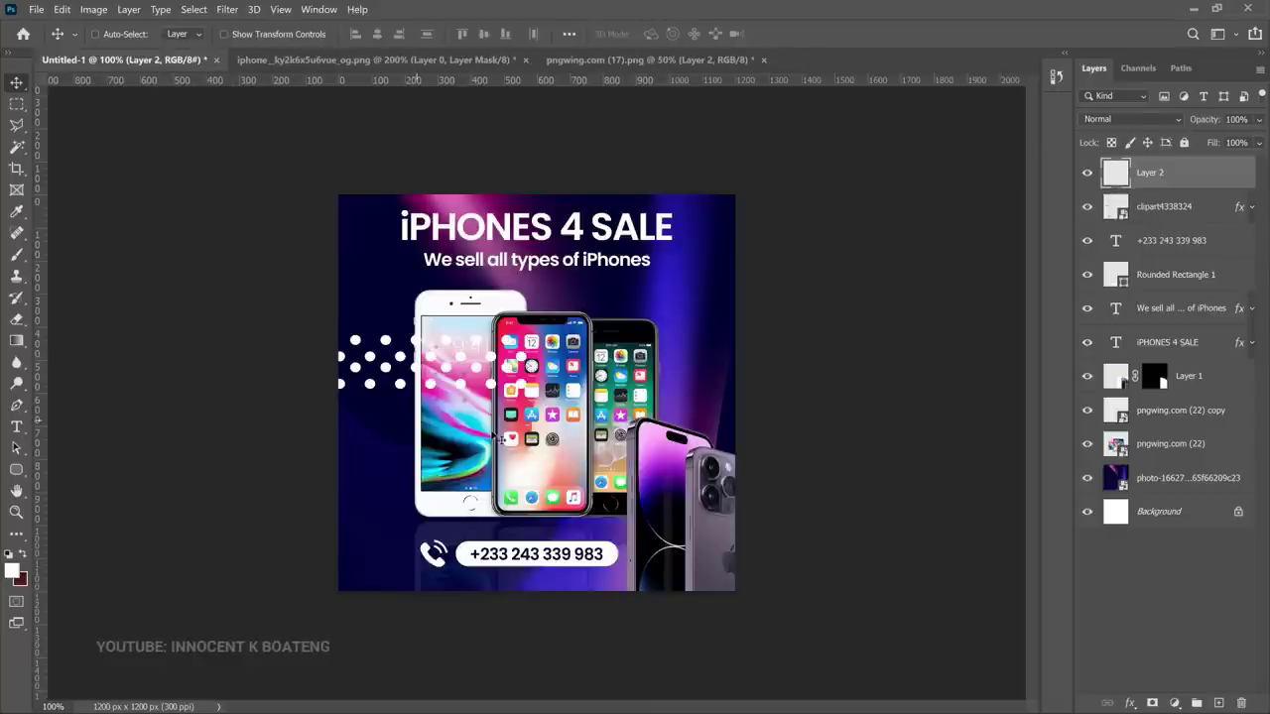
- Rotate the dot strip 90° clockwise, scale it to about 36% and place it vertically in the space left of the phones
key("ctrl+t")
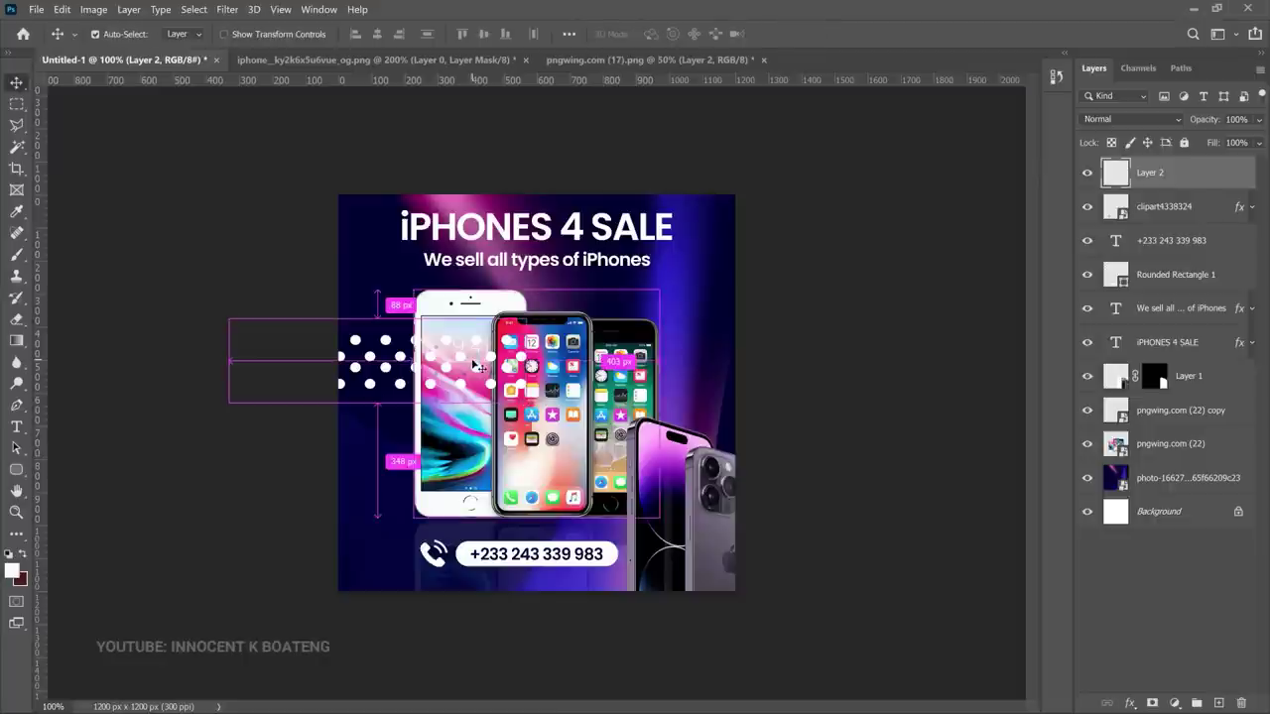
left_click_drag(525, 319, 463, 335)
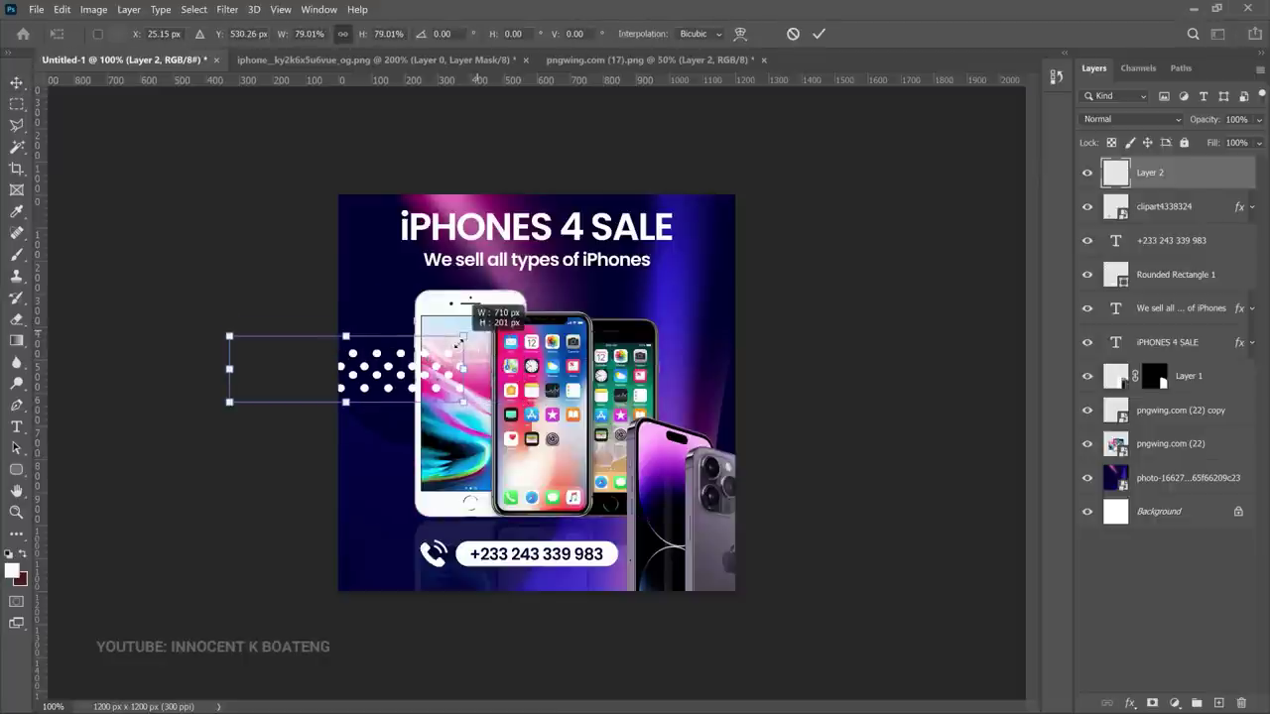
right_click(430, 367)
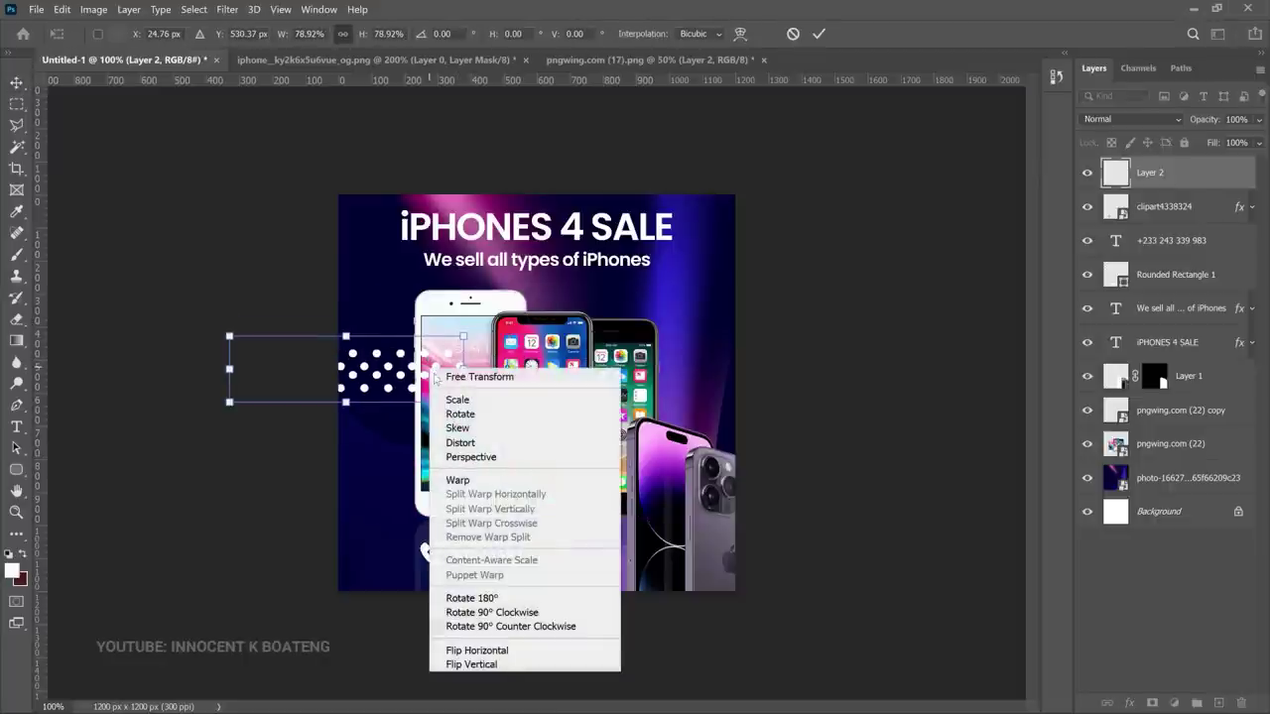
left_click(512, 613)
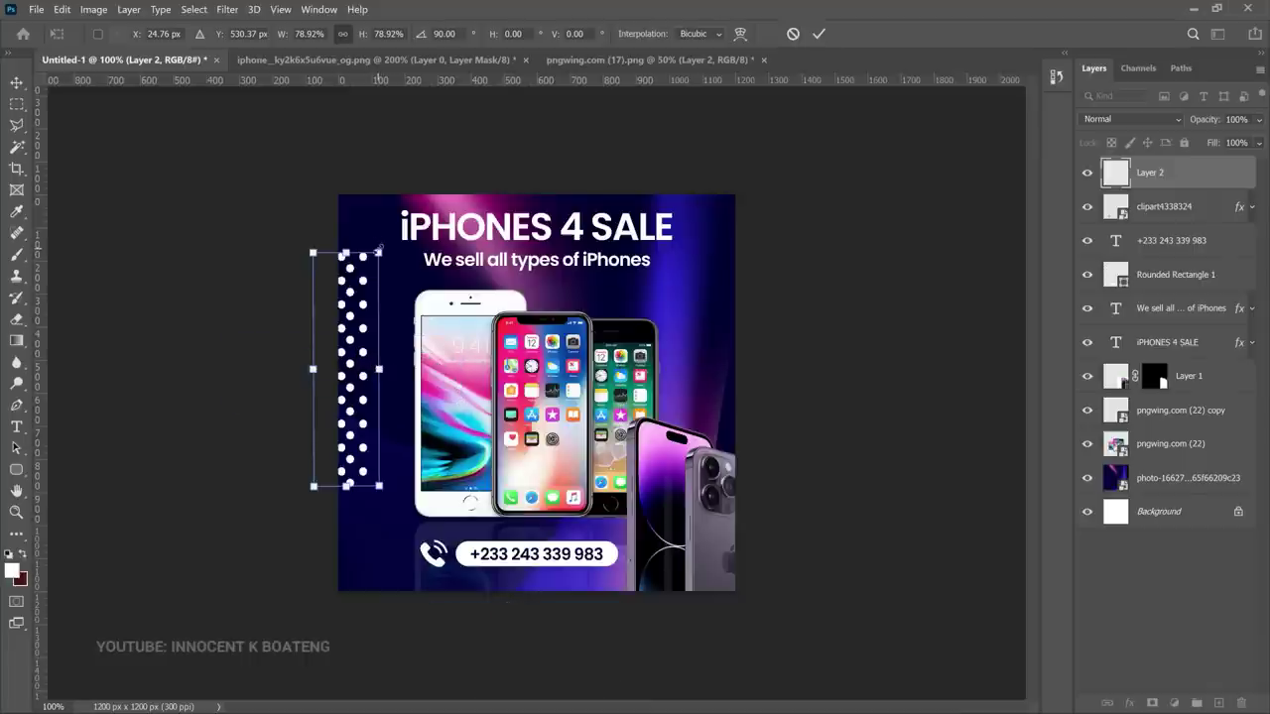
left_click_drag(378, 251, 371, 348)
left_click_drag(387, 439, 376, 417)
key("Return")
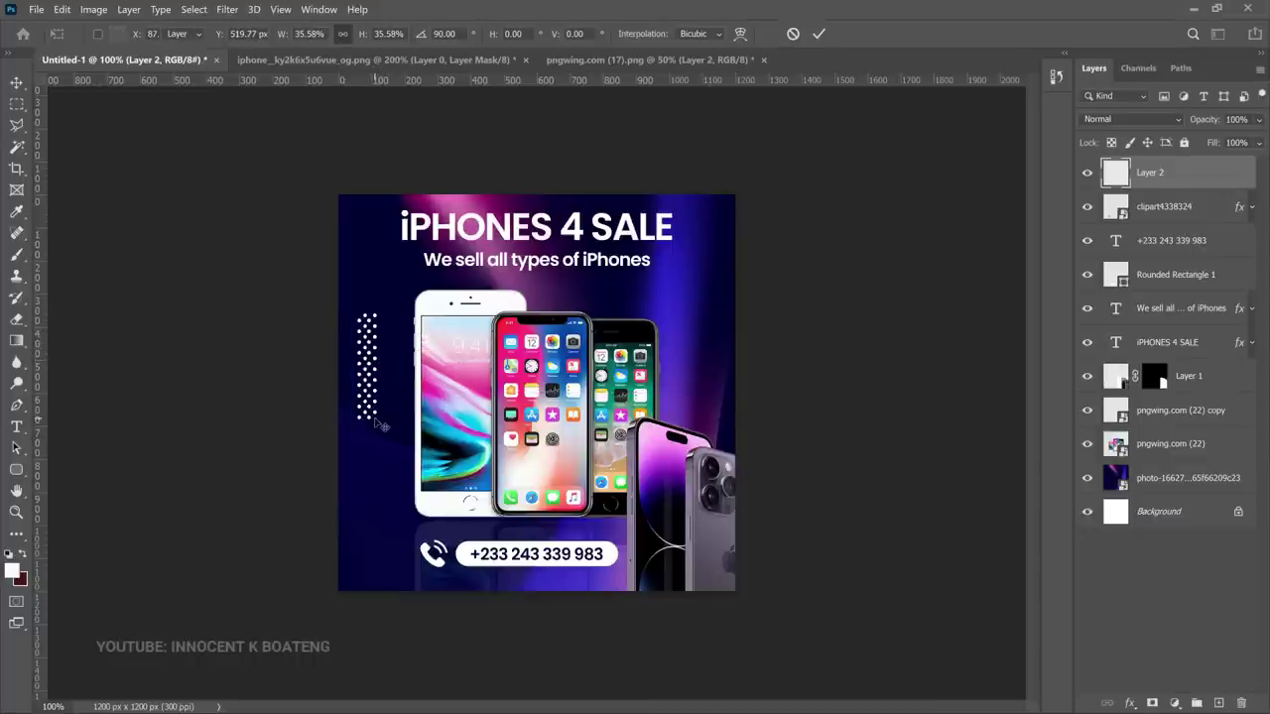
- In pngwing.com (17).png, merge the copied dot layer back down and copy a vertically striped circle to a new layer
left_click(624, 60)
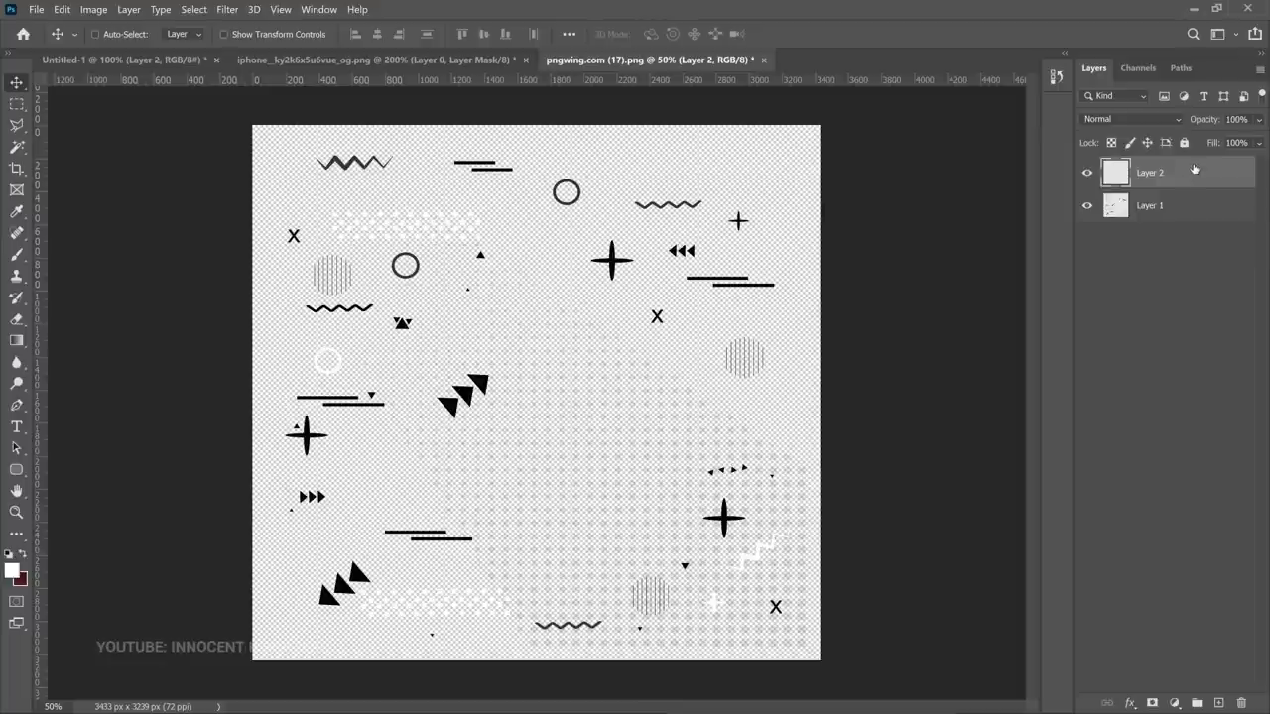
key("ctrl+e")
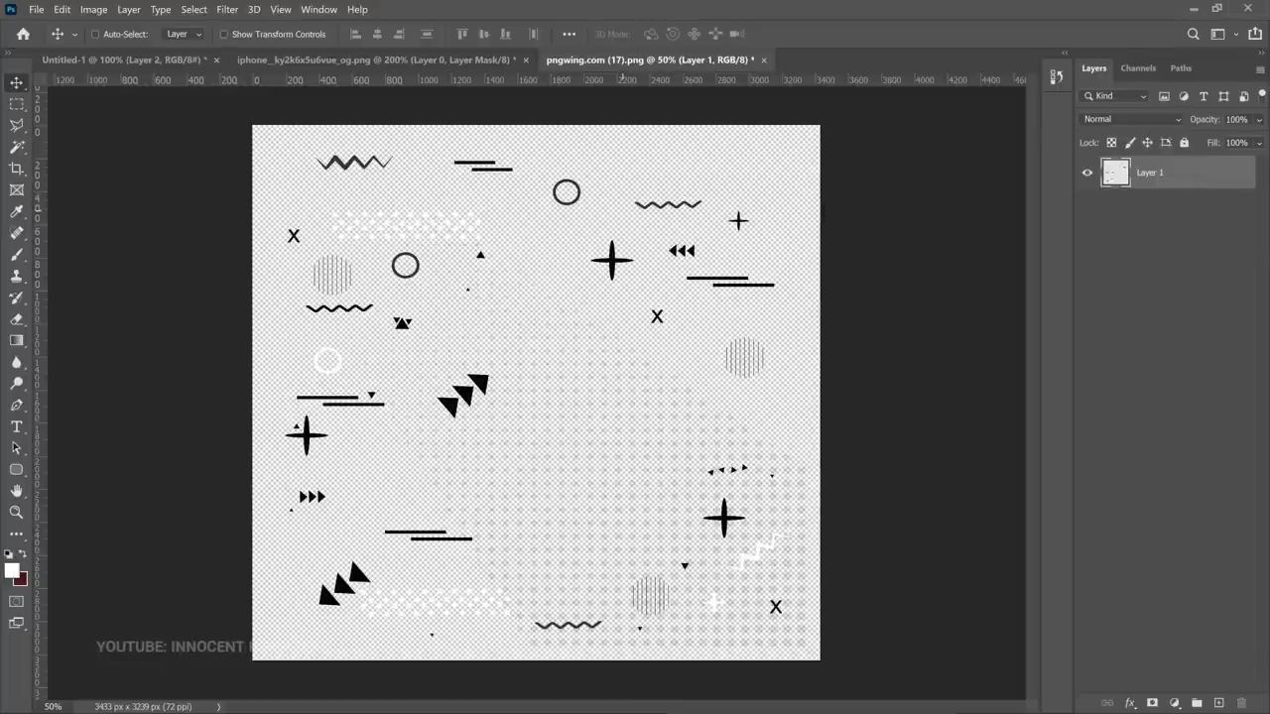
left_click(16, 104)
left_click_drag(715, 324, 467, 235)
key("ctrl+j")
- Bring the striped circle layer into the flyer's lower-left corner, beside the phone icon
key("v")
left_click(149, 60)
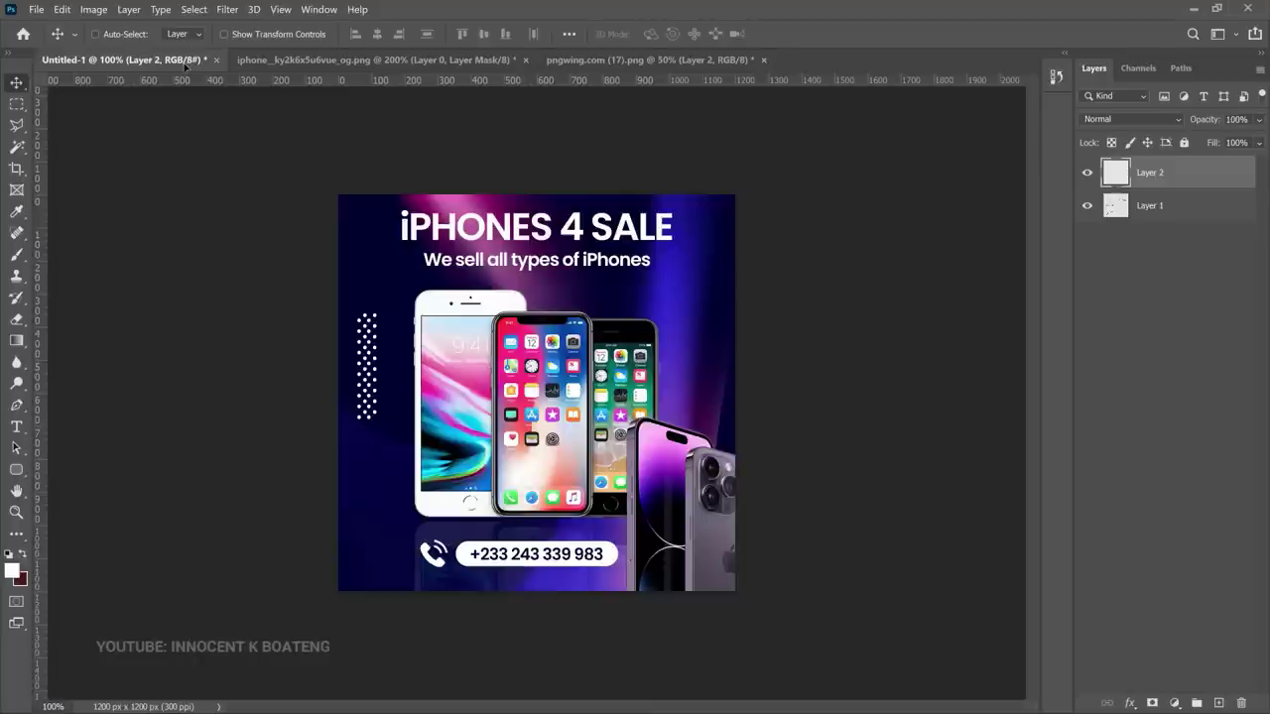
left_click_drag(367, 473, 399, 514)
- Scale the striped circle down in the lower-left corner and copy the phone icon's white Color Overlay onto its layer
key("ctrl+t")
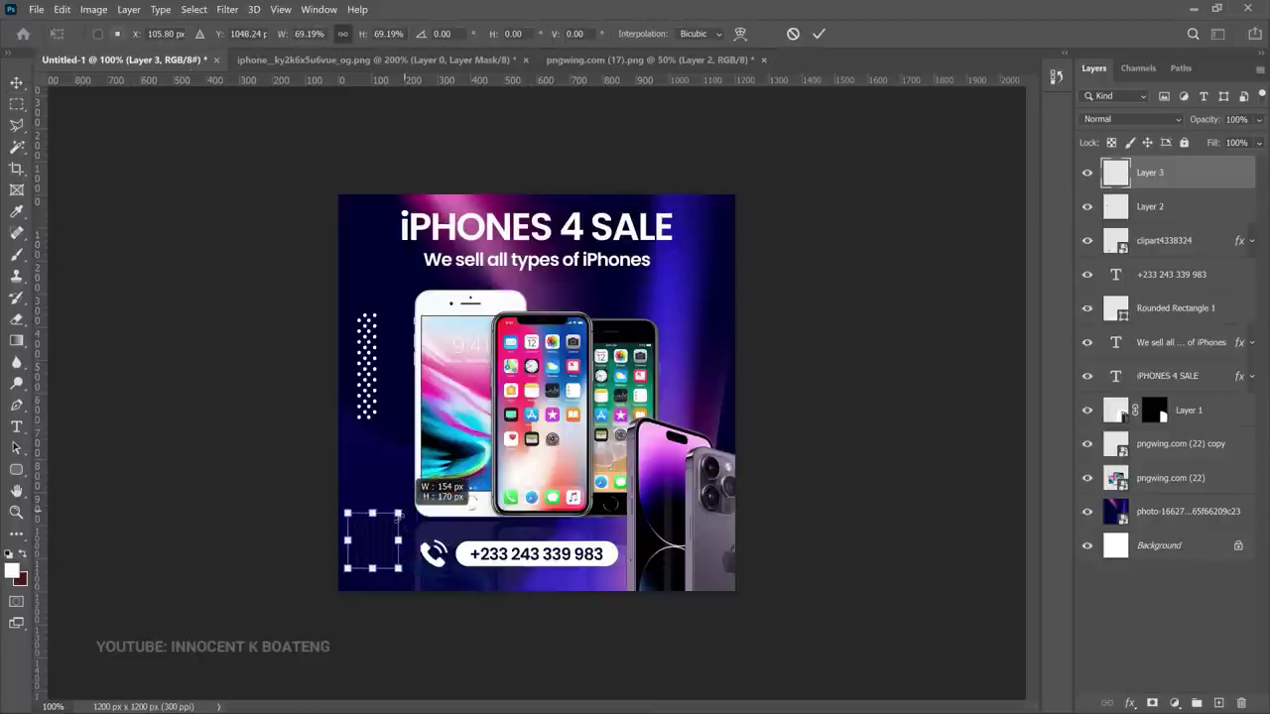
key("Return")
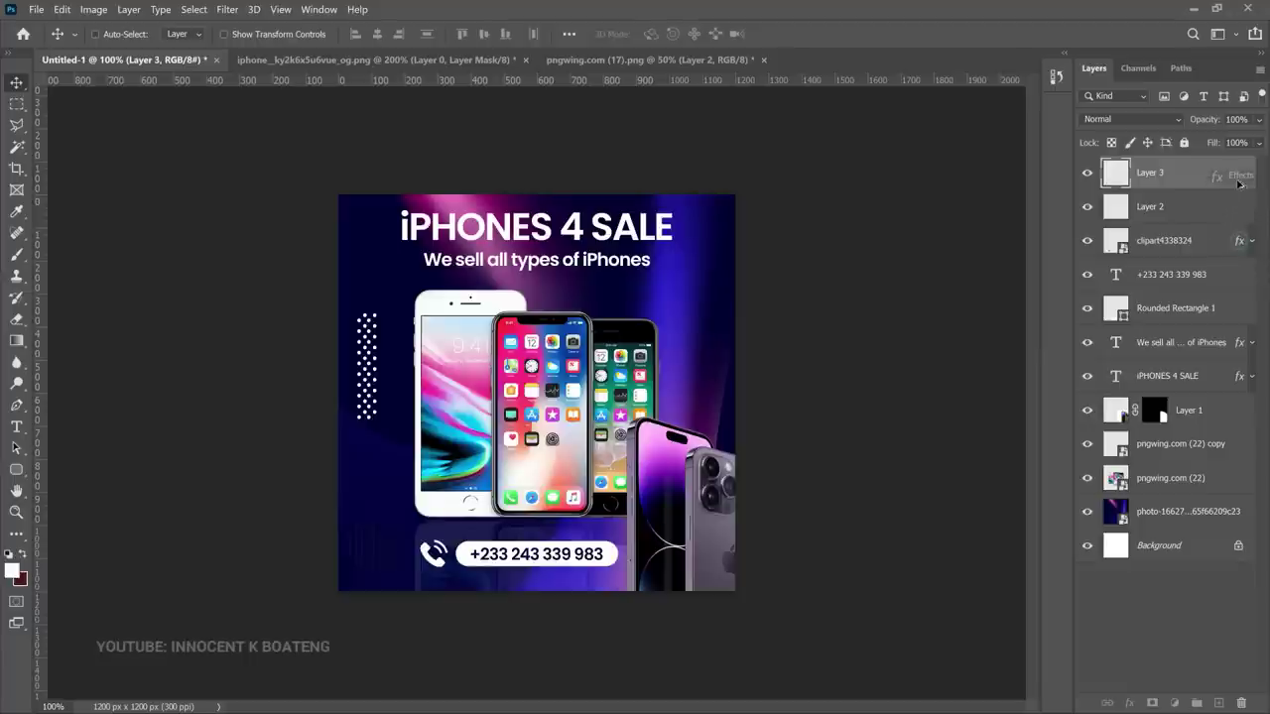
left_click_drag(1237, 181, 1237, 179)
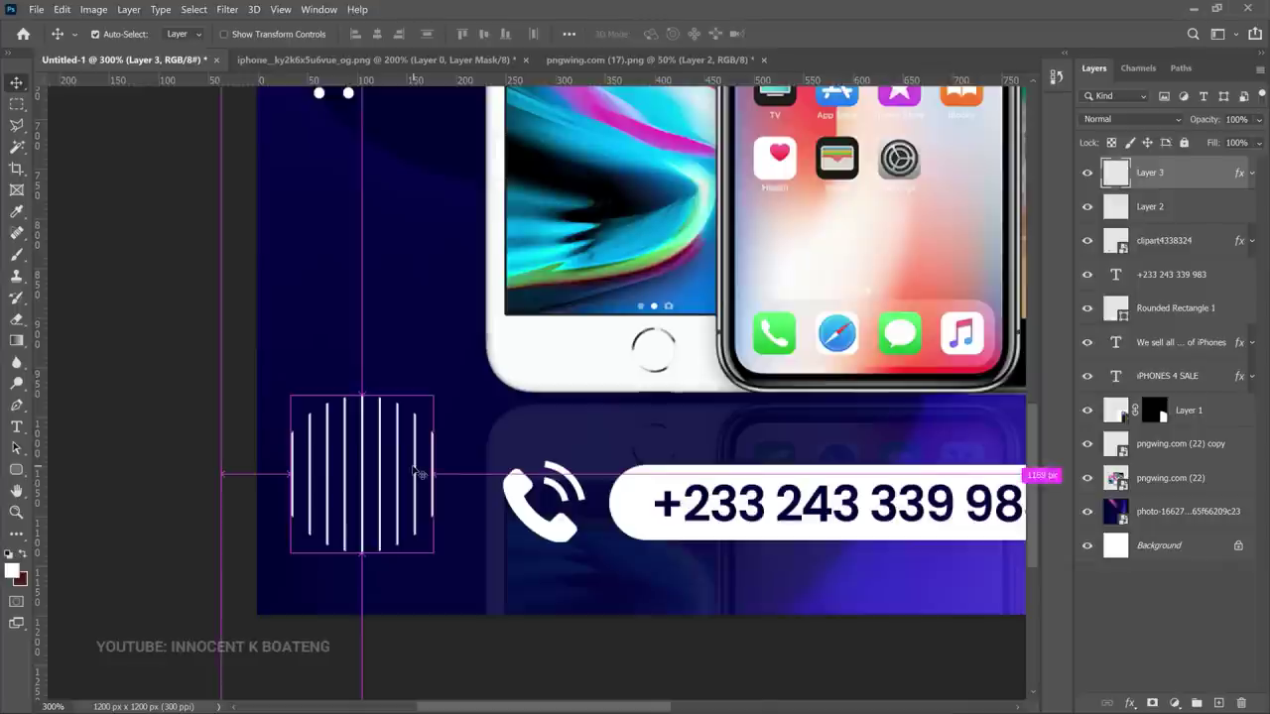
- Scale the striped circle in the flyer's lower-left corner down to about 81%
key("ctrl+t")
left_click_drag(432, 396, 406, 425)
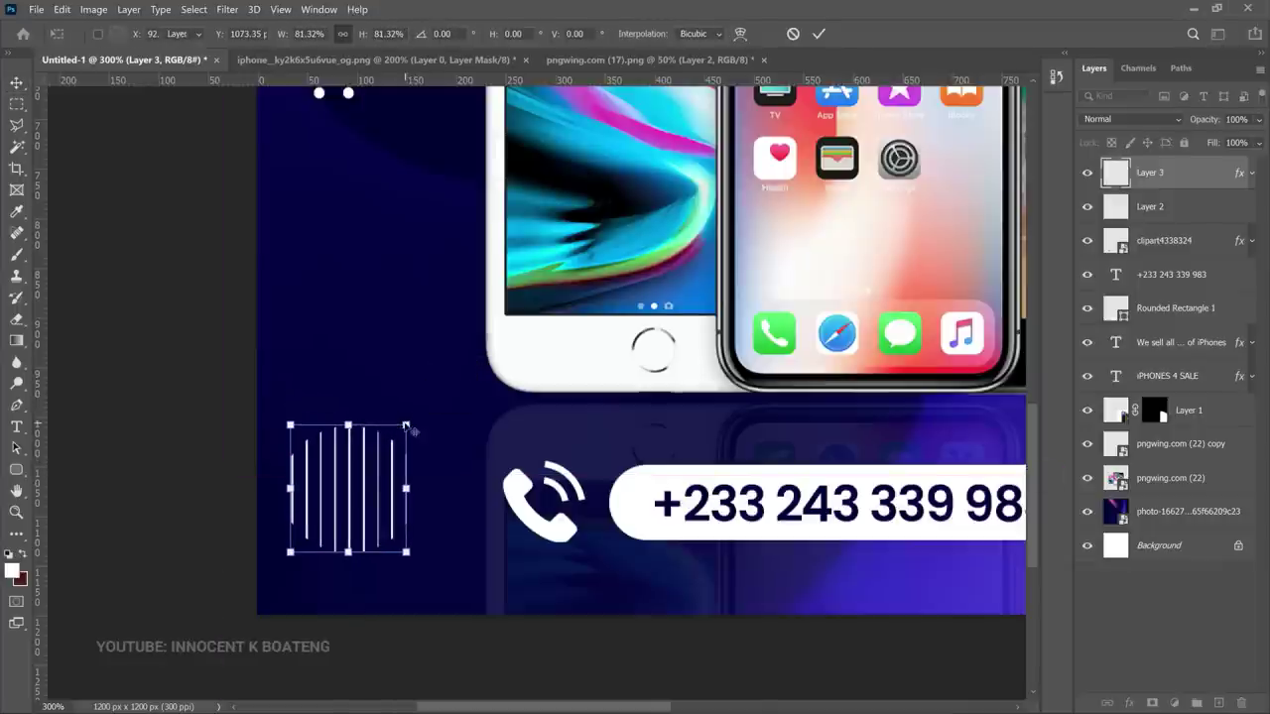
key("Return")
key("ctrl+1")
- In pngwing.com (17).png, merge the copied circle layer back down and copy the upper-right cluster of wave, crosses, arrows and lines to a new layer
left_click(560, 59)
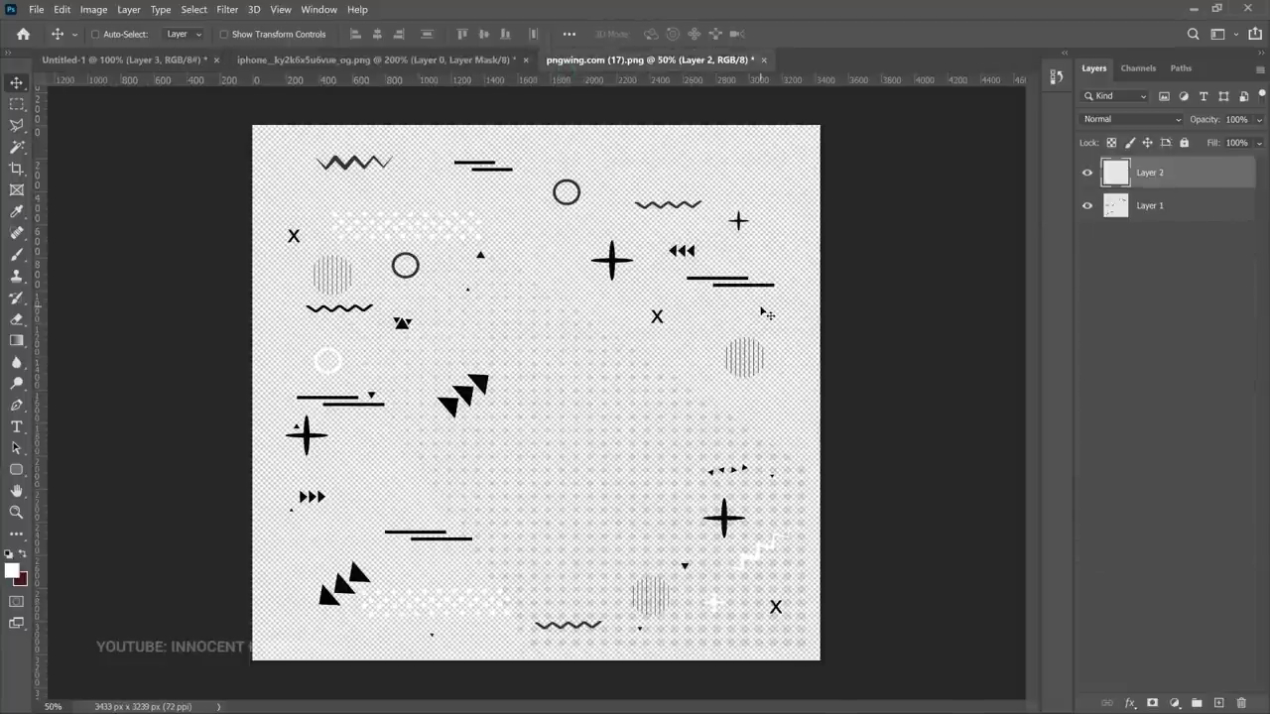
key("ctrl+e")
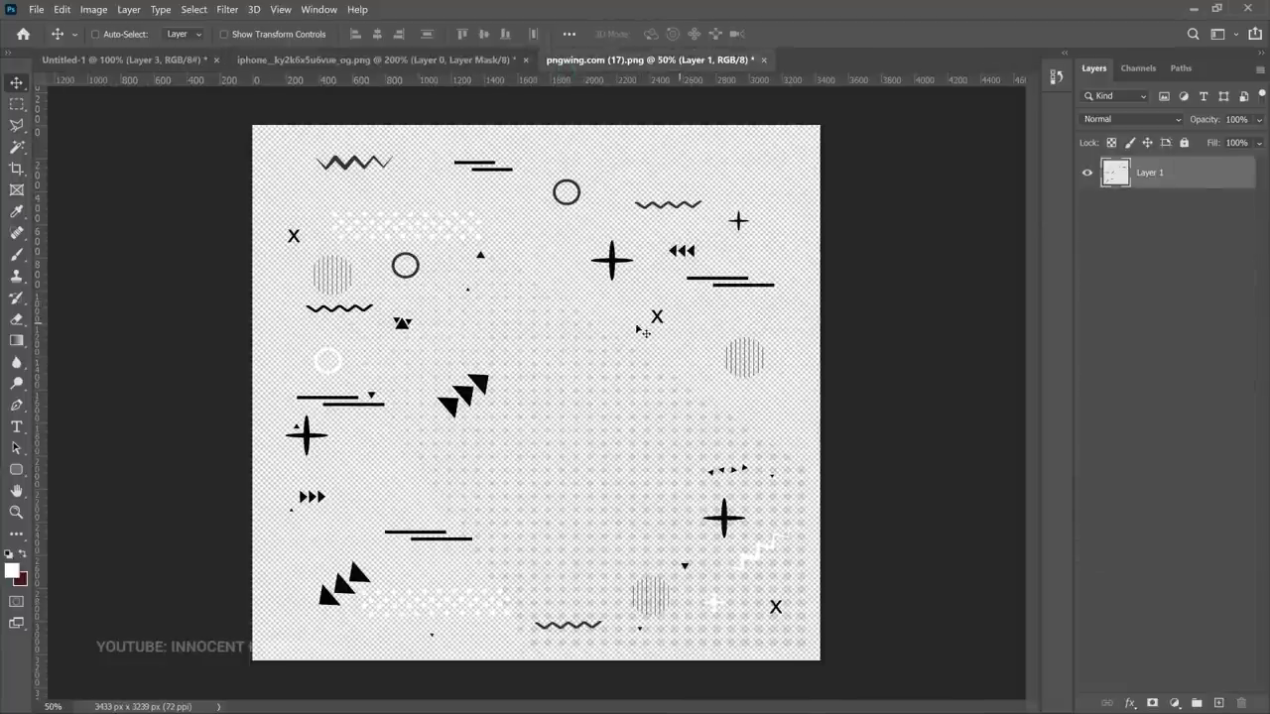
left_click(16, 103)
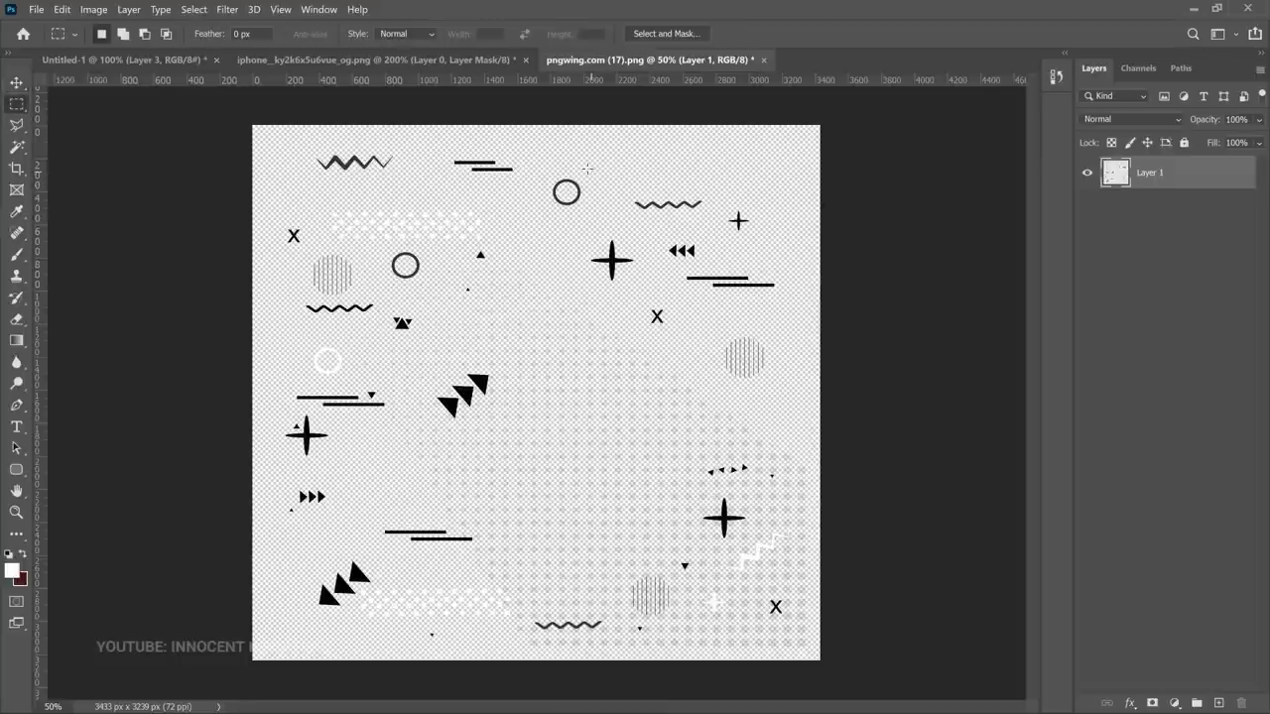
left_click_drag(584, 179, 809, 296)
key("ctrl+shift+alt+n")
key("v")
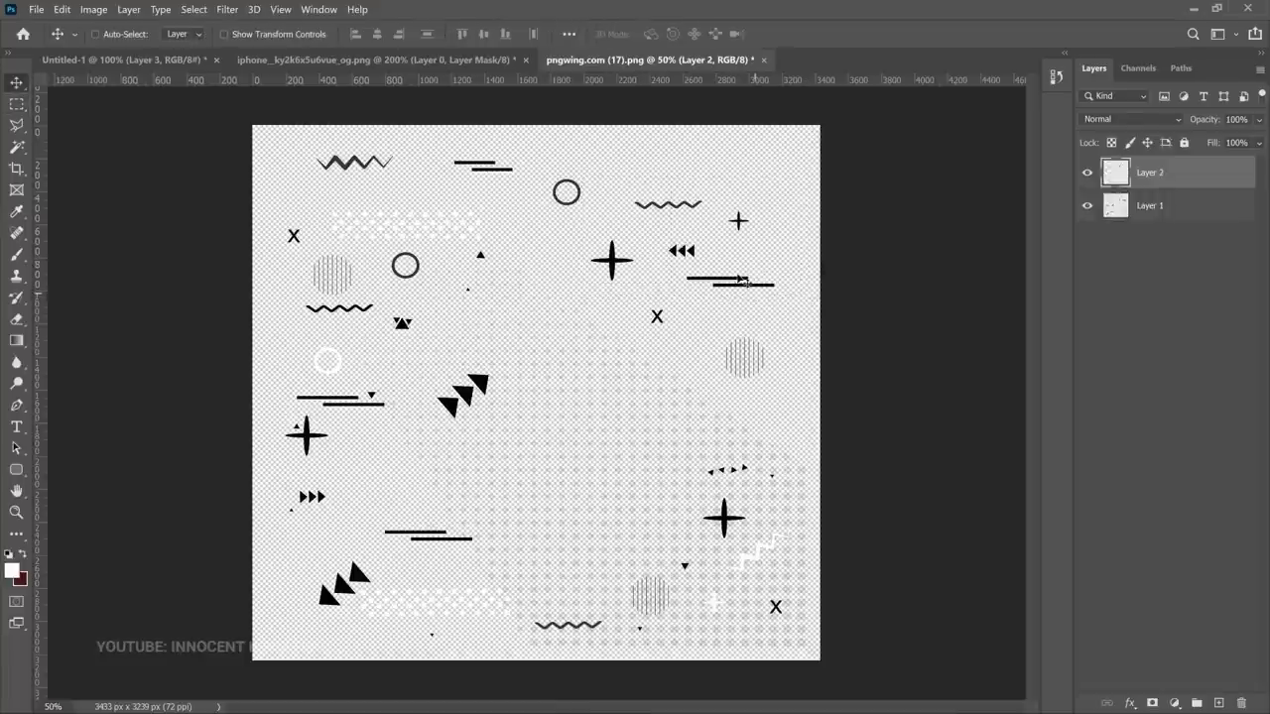
- Bring the shape cluster into the flyer's upper-right area below the subtitle, scaled to about 21%, and copy the striped circle's white Color Overlay onto it
left_click_drag(524, 196, 694, 320)
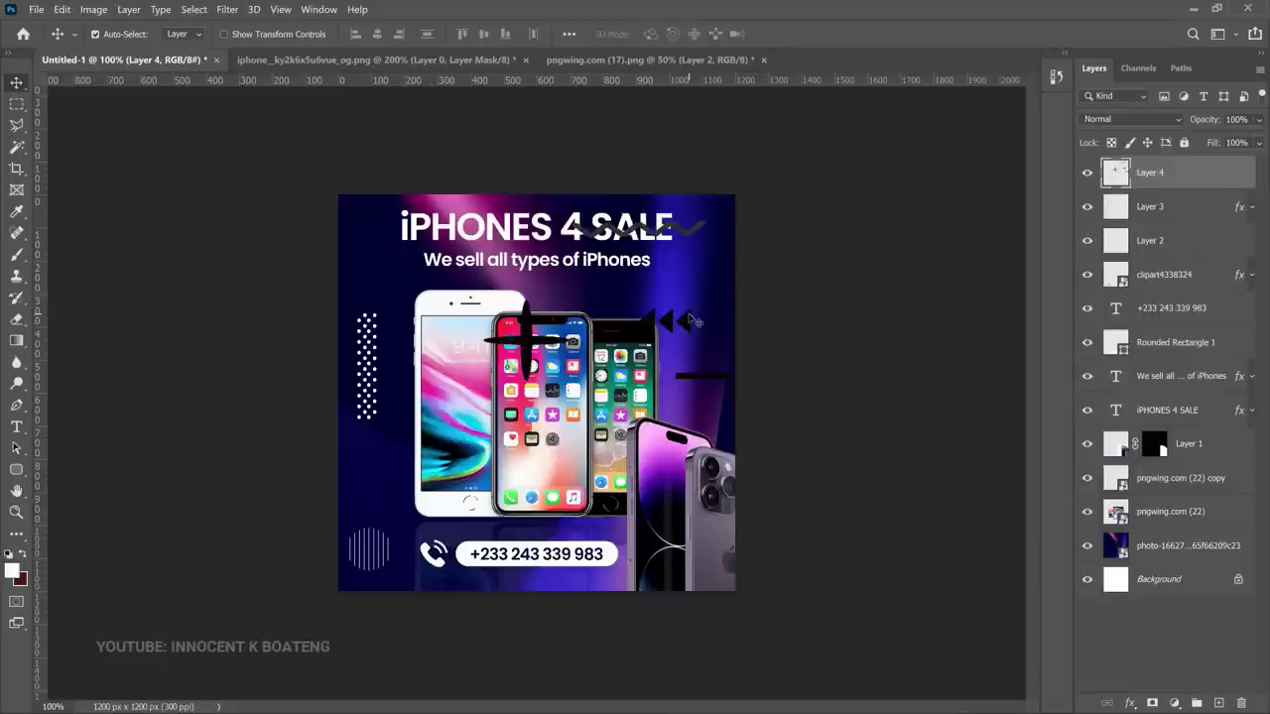
key("ctrl+t")
left_click_drag(483, 392, 672, 301)
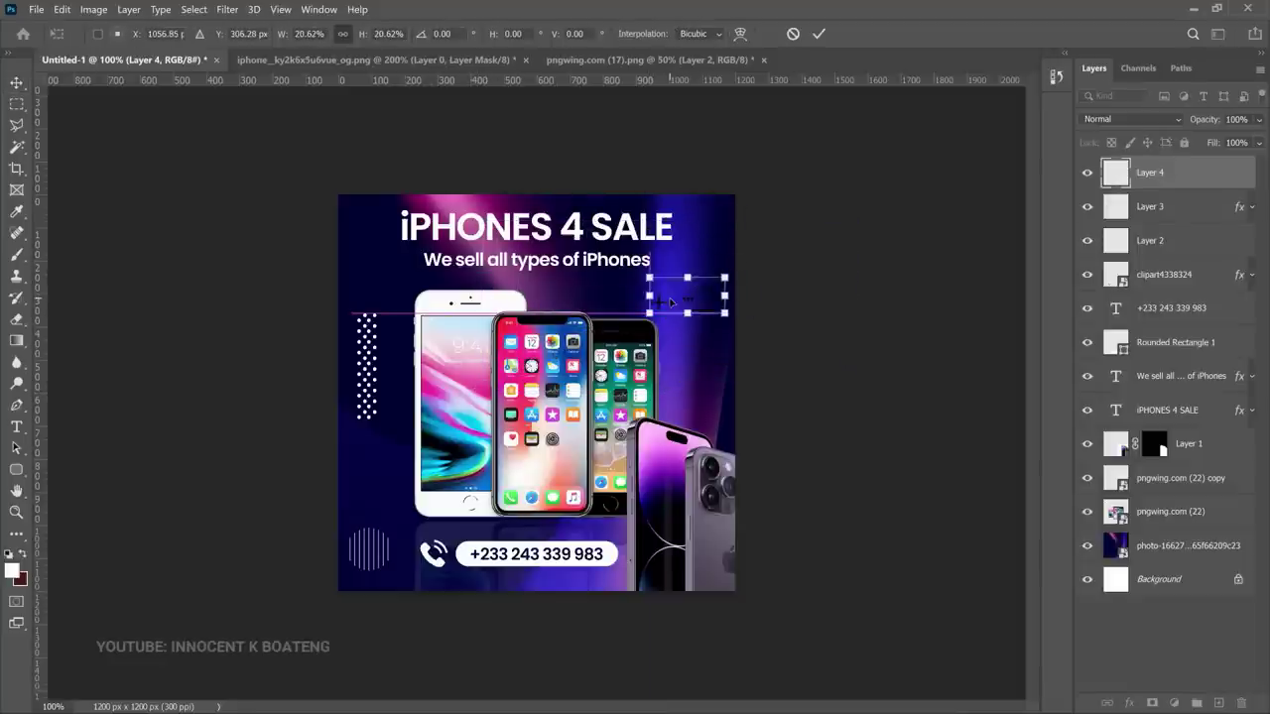
key("Return")
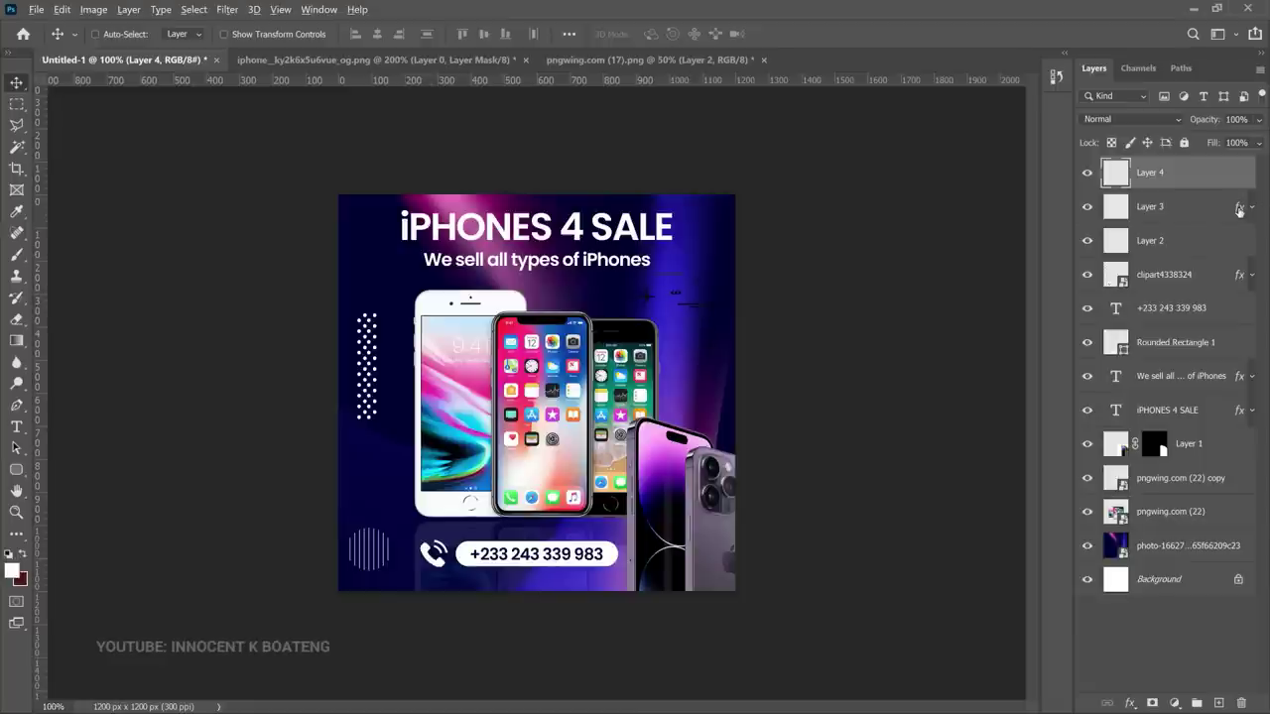
left_click_drag(1239, 211, 1240, 174)
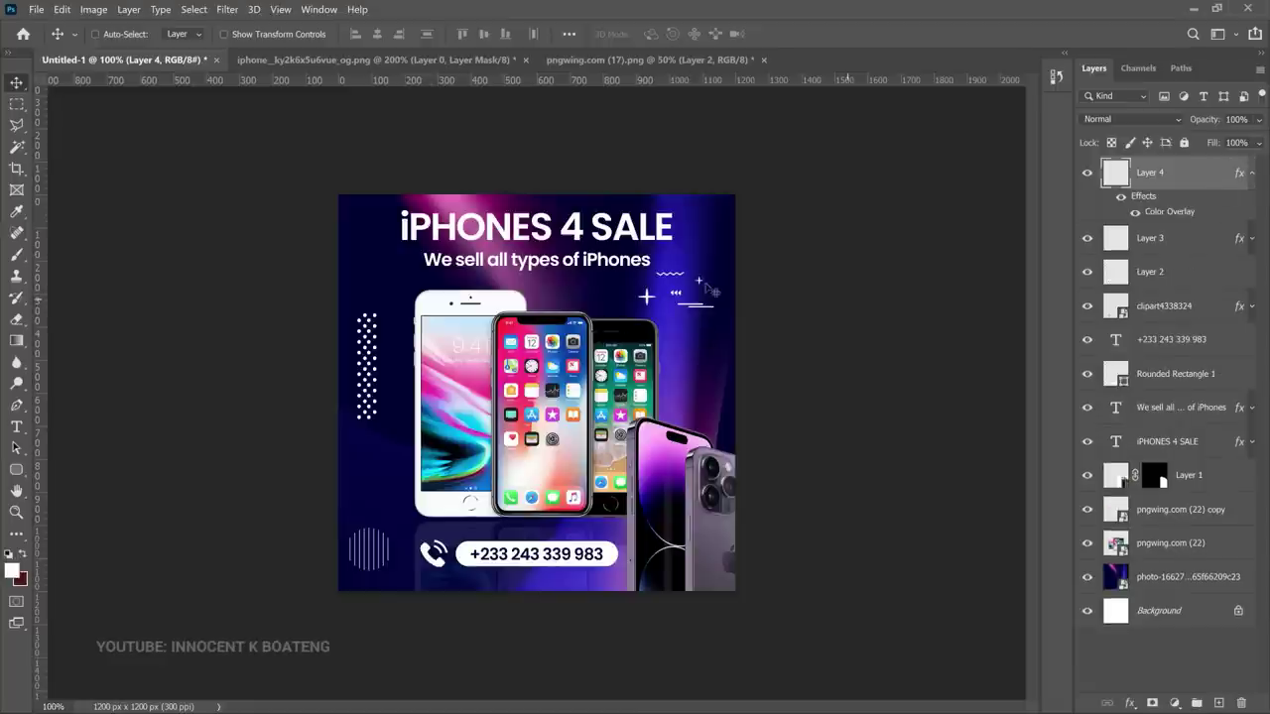
left_click_drag(693, 311, 694, 316)
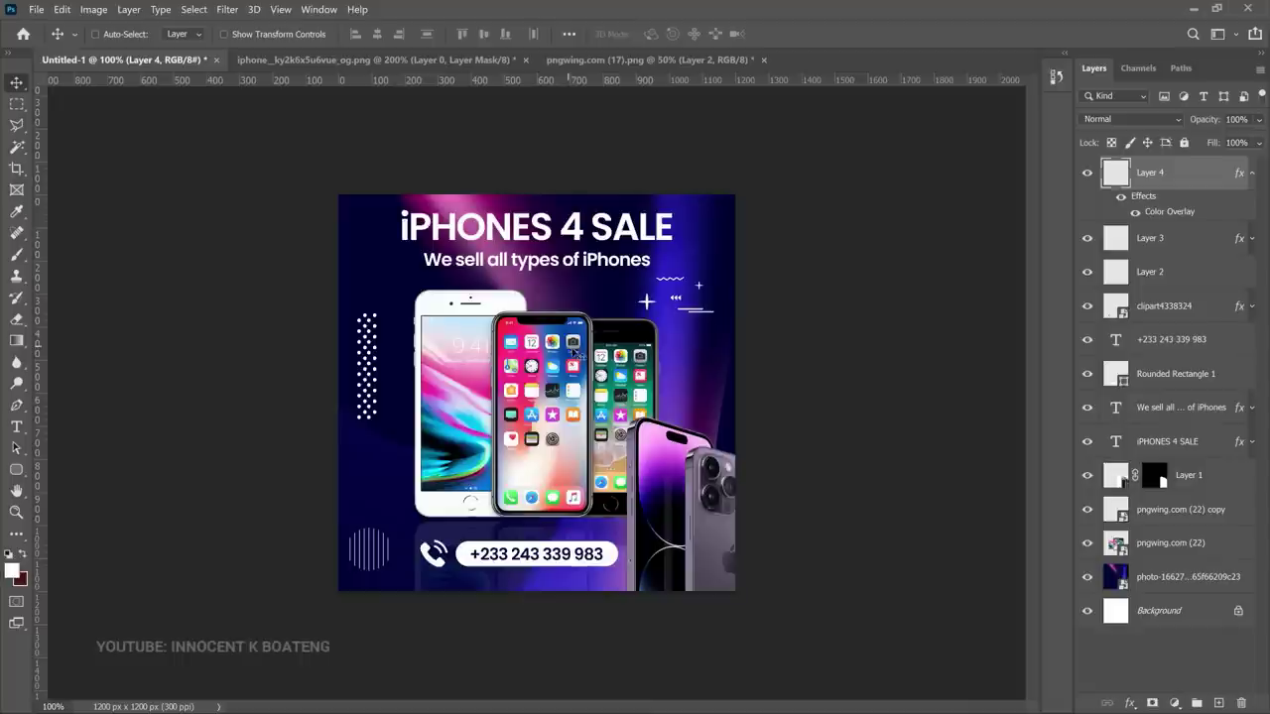
- Add a Hue/Saturation adjustment with Hue +102 directly above the background photo and hide the adjustment layer
left_click(1194, 579)
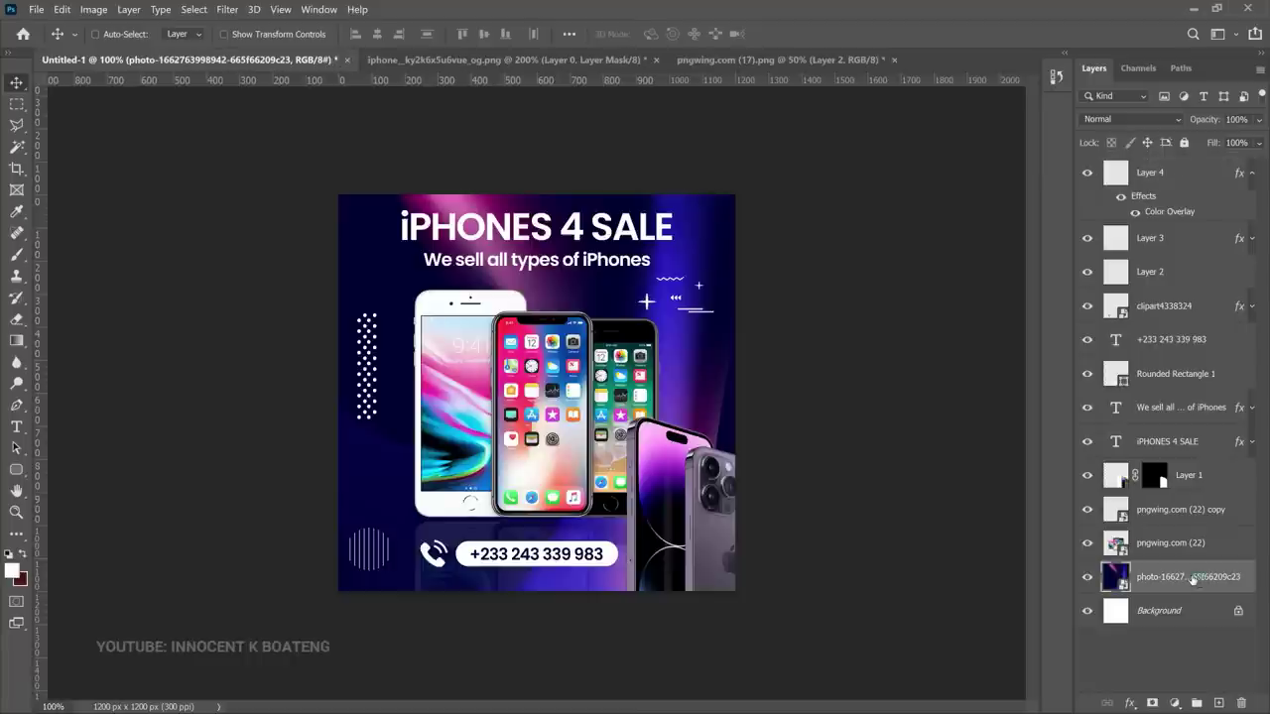
left_click(1176, 702)
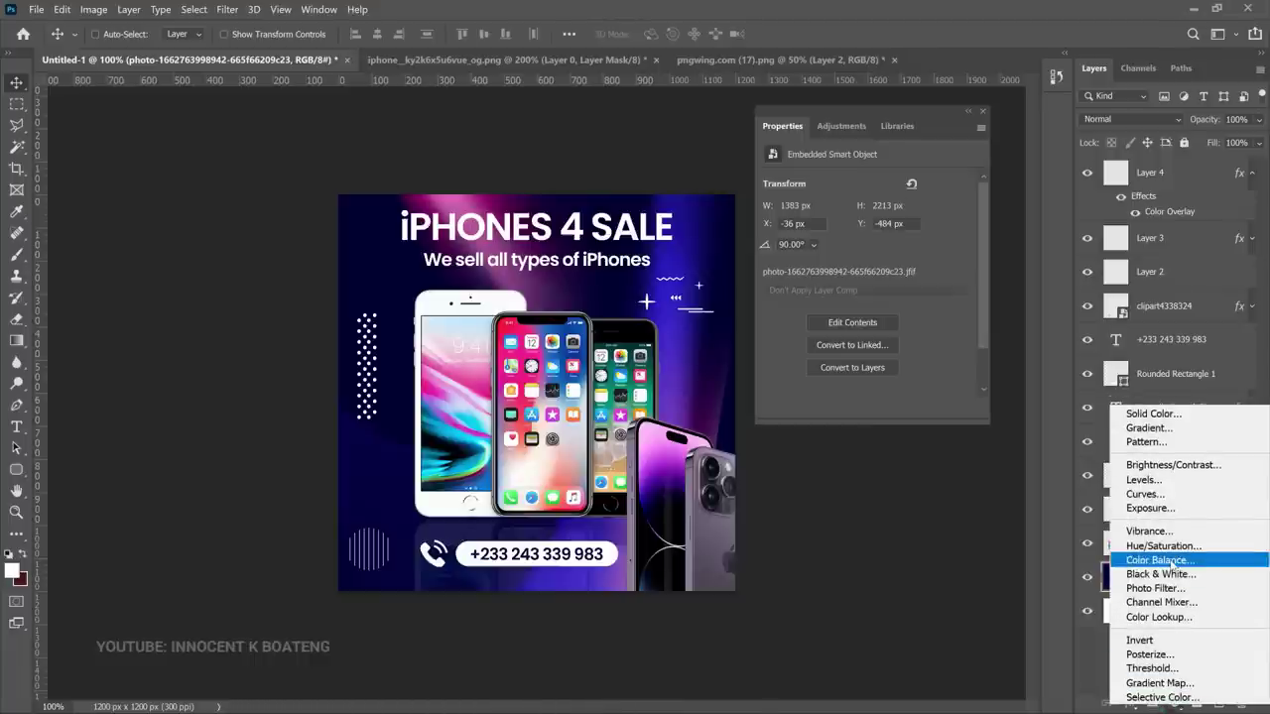
left_click(1168, 547)
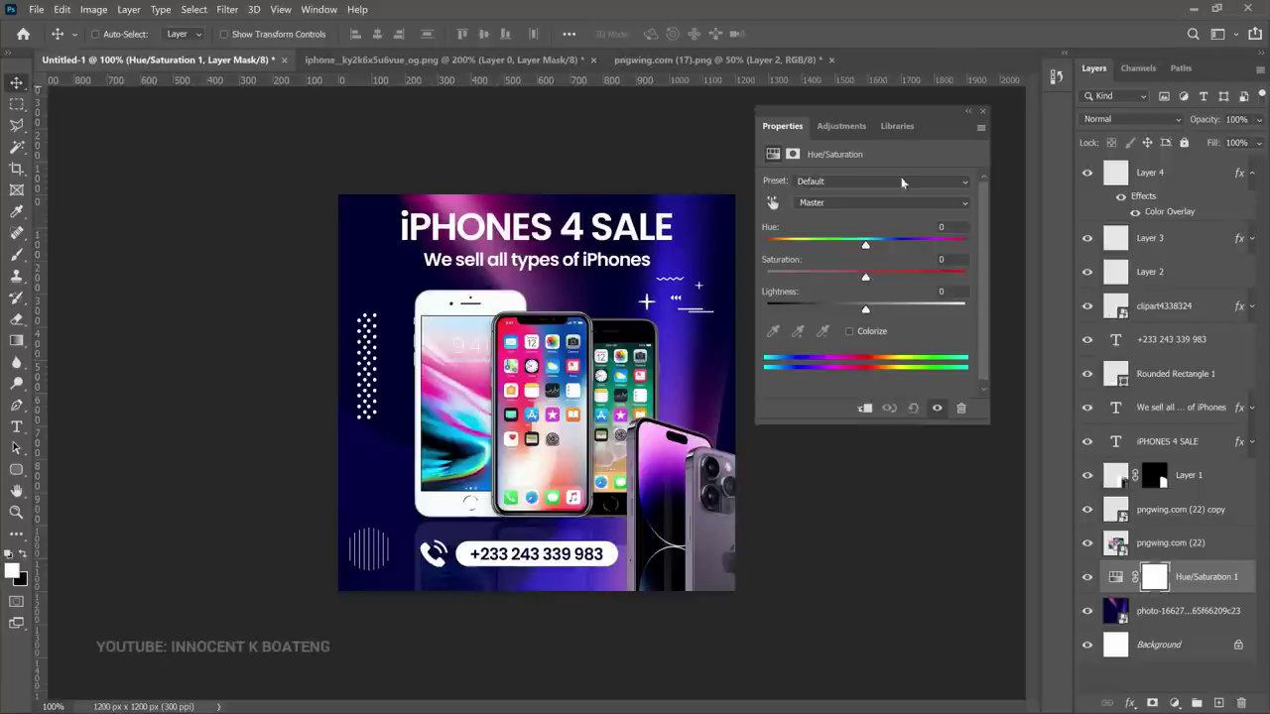
mouse_move(868, 249)
left_mouse_down()
mouse_move(925, 235)
mouse_move(961, 245)
mouse_move(786, 248)
mouse_move(919, 232)
mouse_move(941, 242)
mouse_move(883, 247)
left_mouse_up()
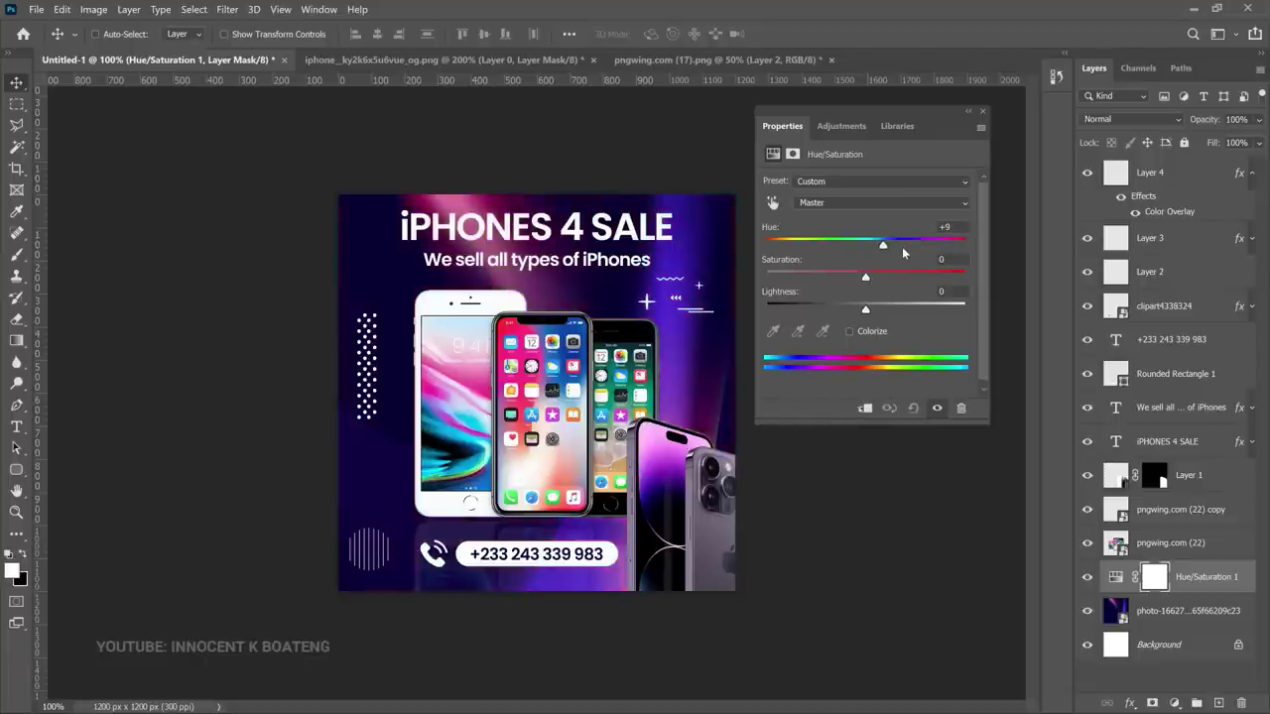
left_click(903, 250)
left_click(934, 242)
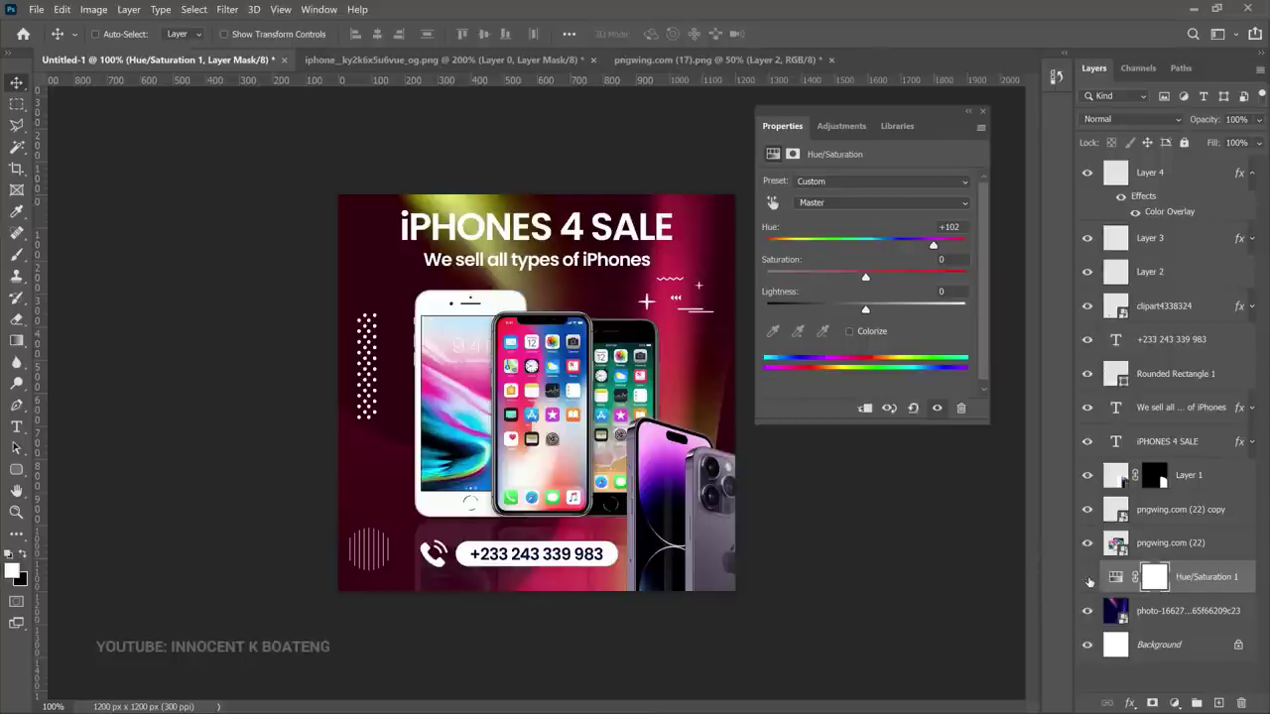
left_click(1089, 577)
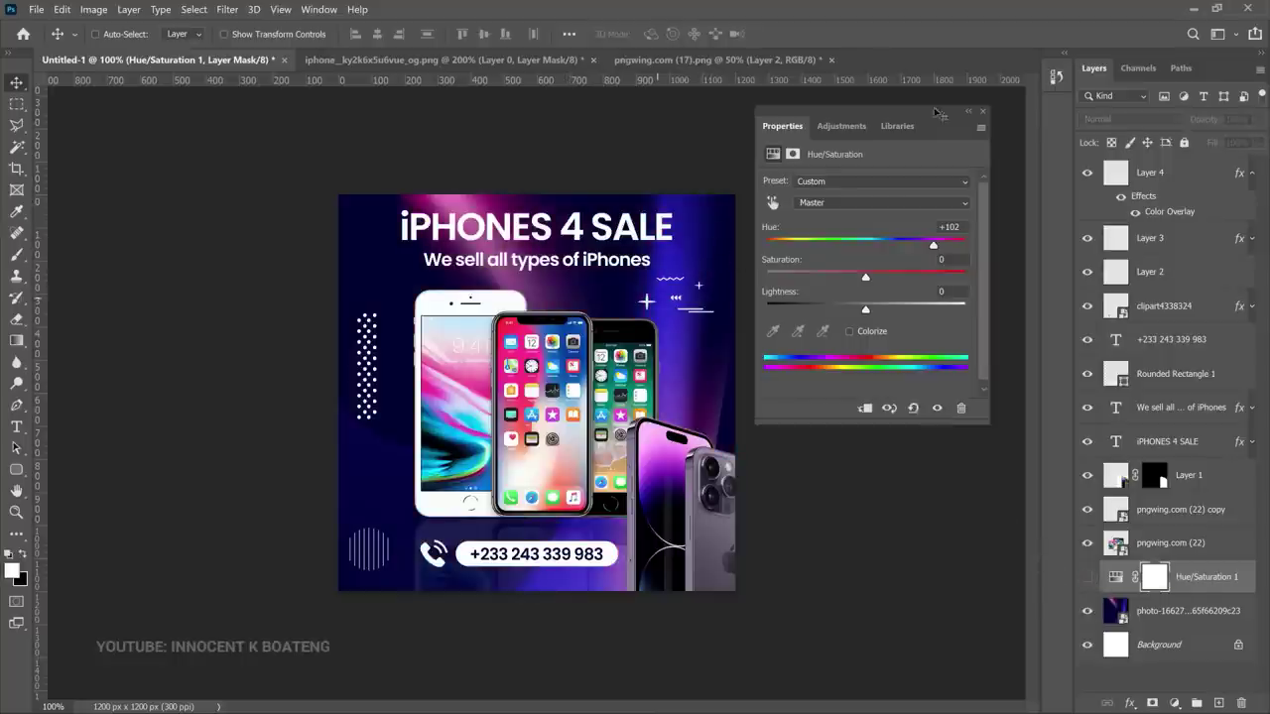
left_click(983, 111)
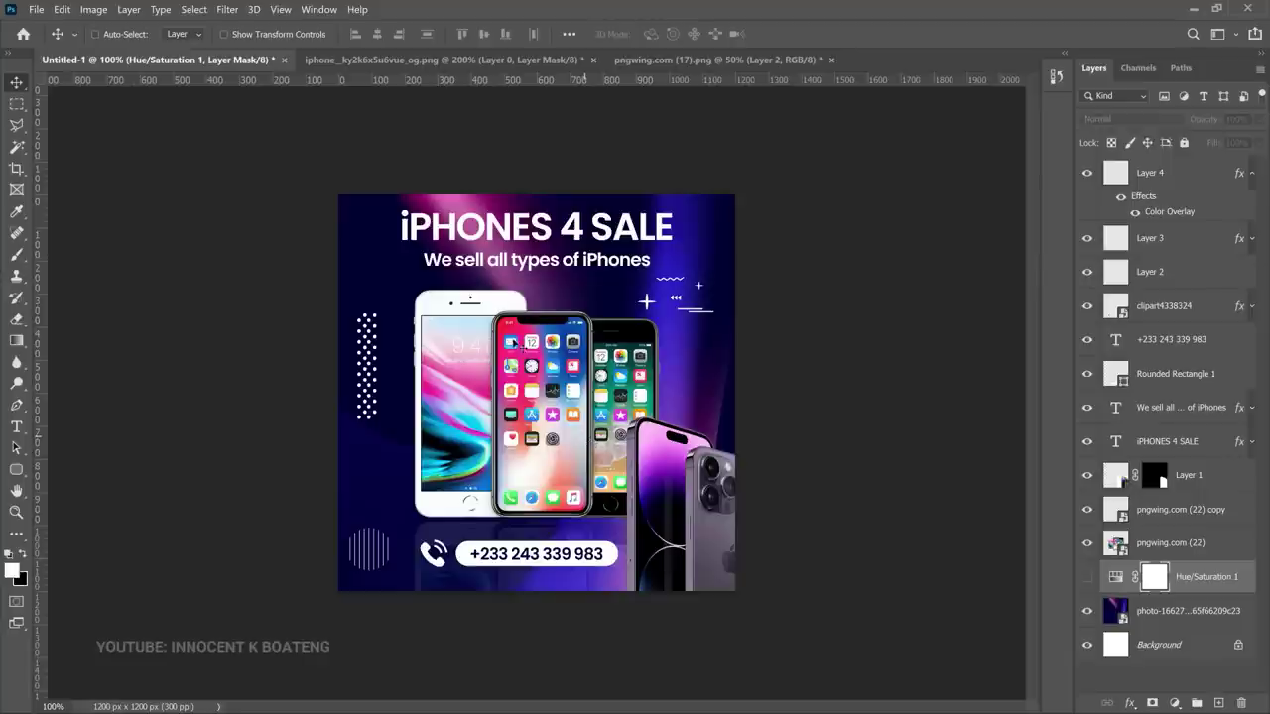
left_click(93, 10)
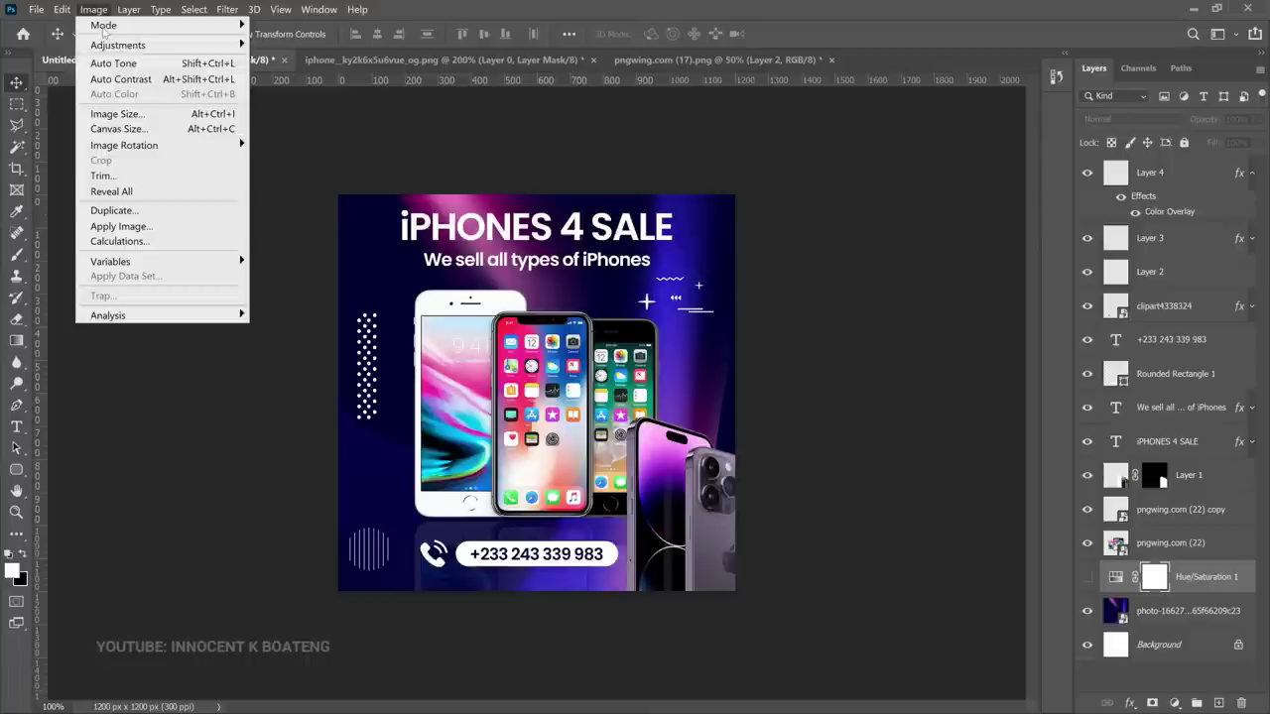
left_click(134, 129)
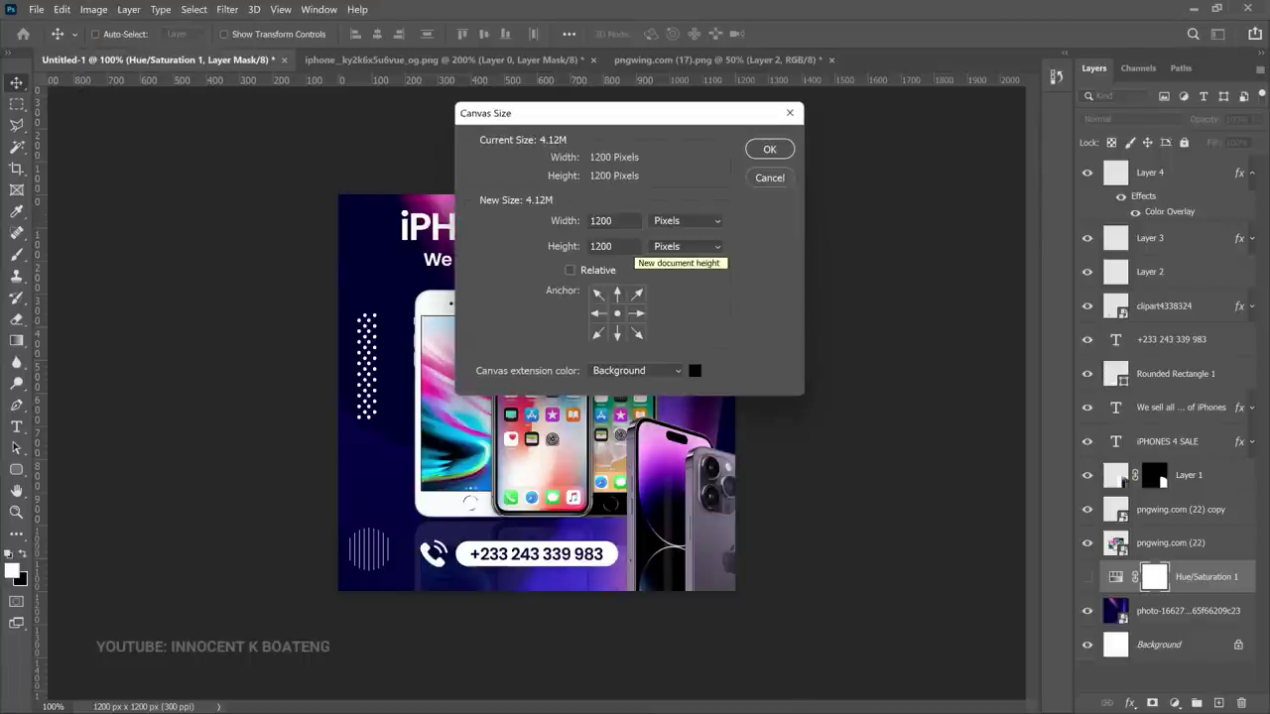
left_click(790, 112)
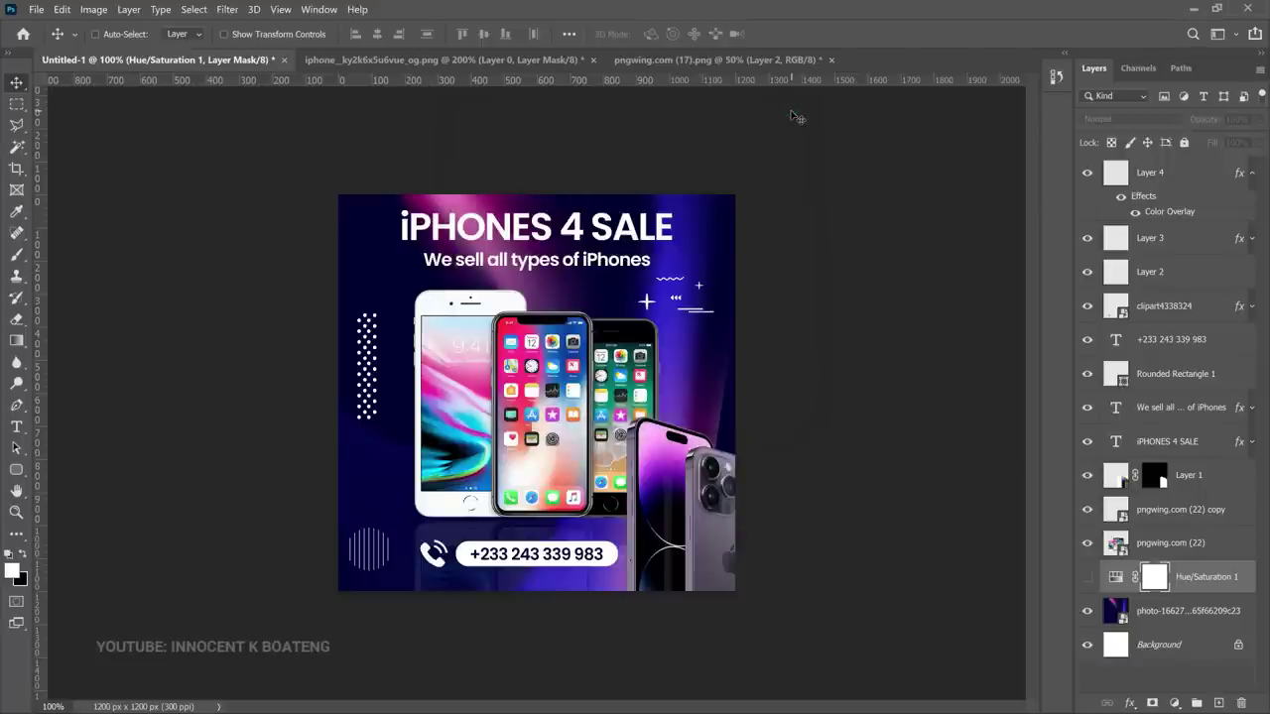
- Widen the flyer's canvas to the right with the Crop tool, to 1630 x 1200 px
key("c")
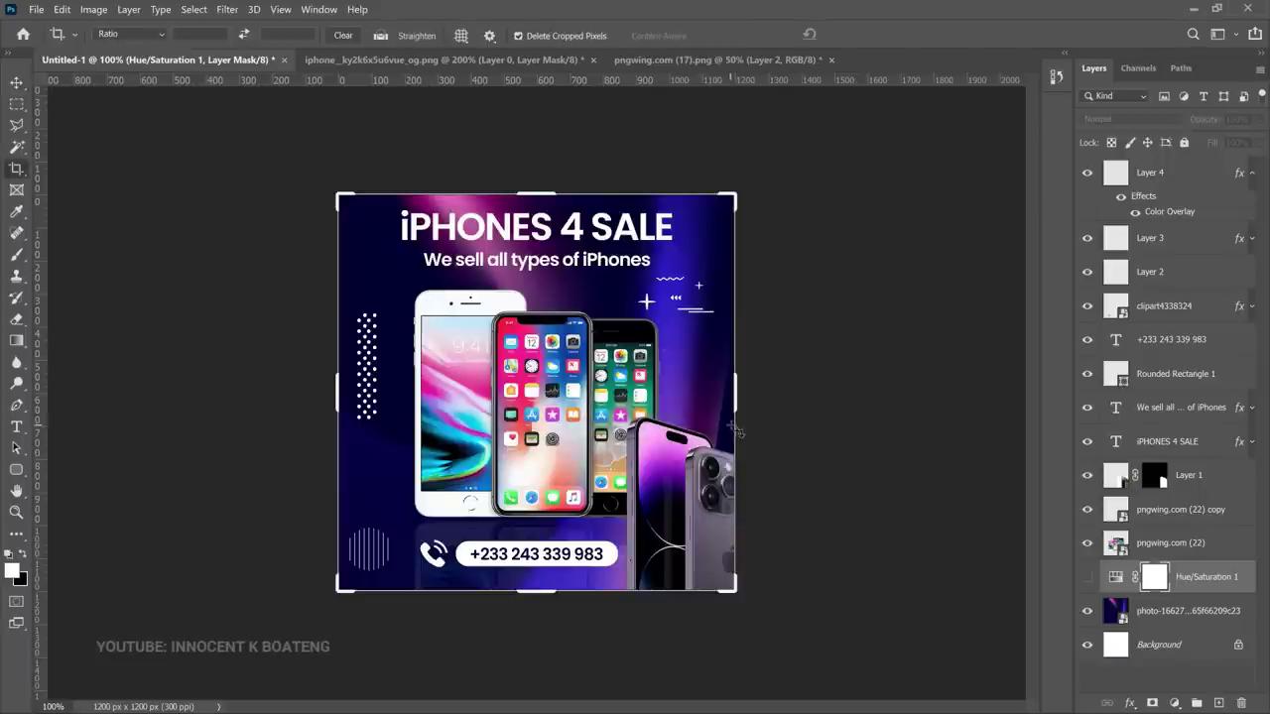
left_click_drag(736, 385, 811, 415)
left_click_drag(811, 414, 807, 411)
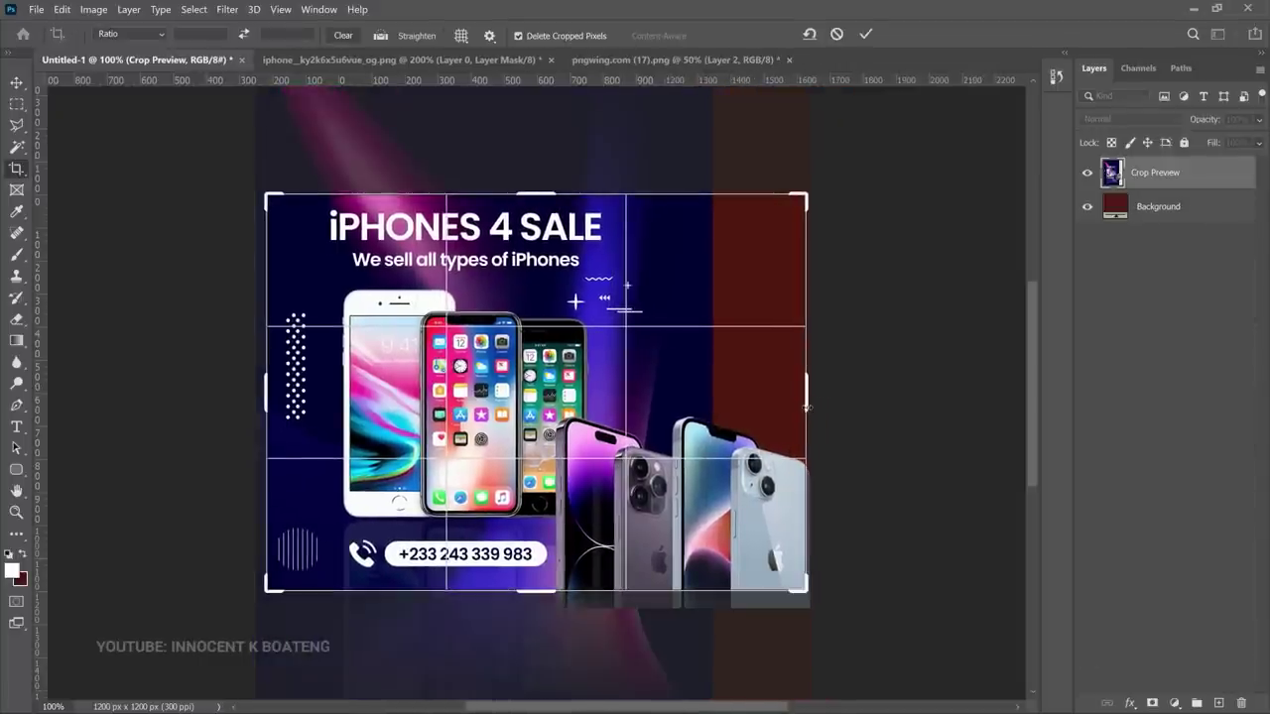
key("Return")
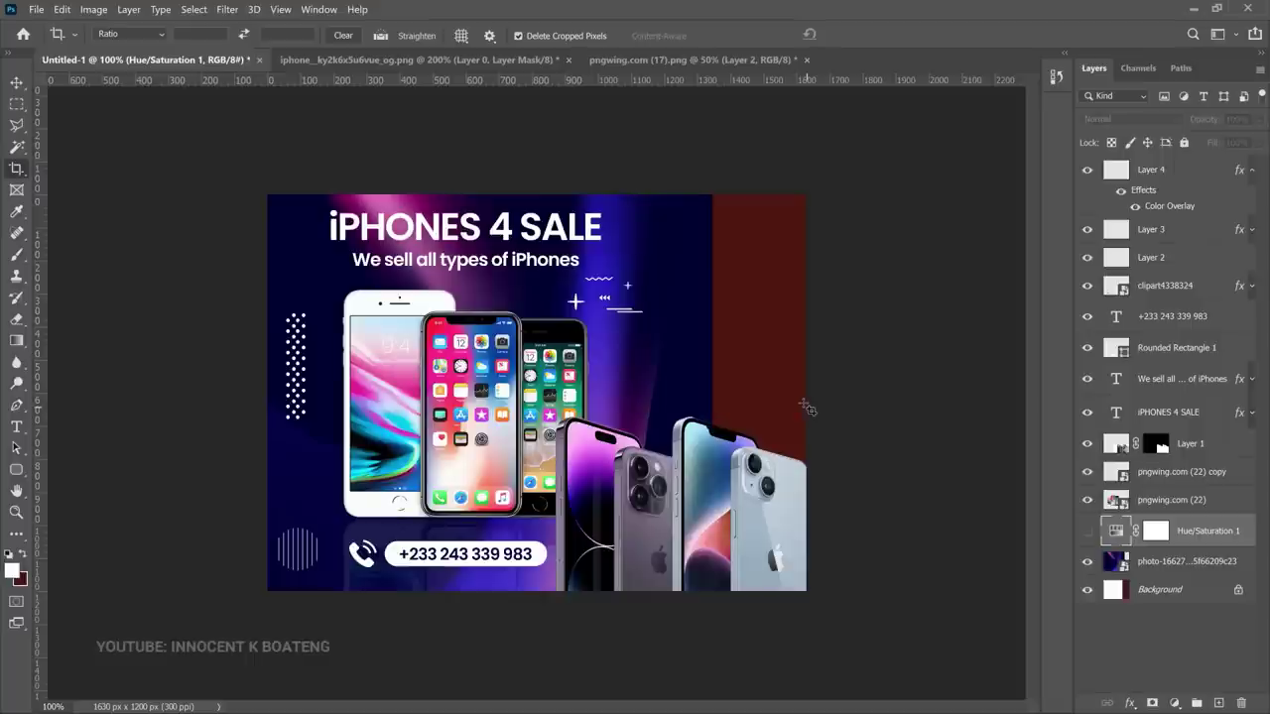
- Rotate the background photo 90° counter clockwise and move it to cover the whole widened canvas
key("v")
right_click(672, 336)
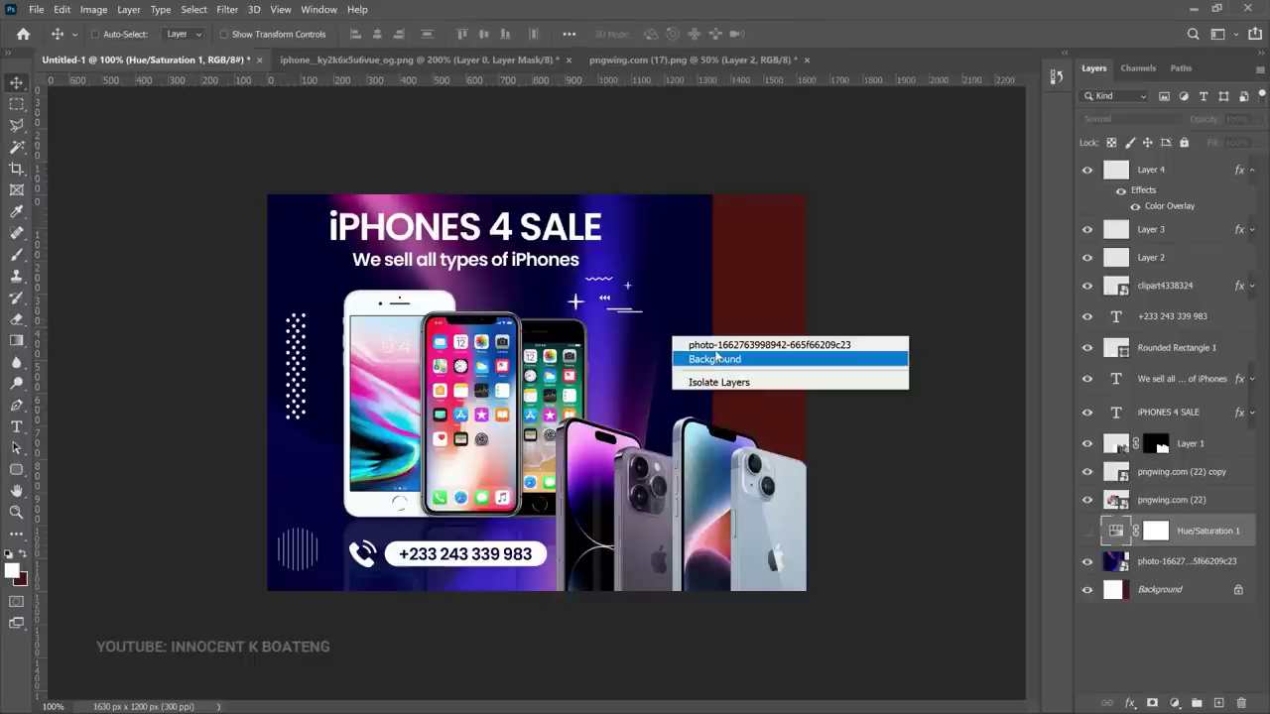
left_click(713, 346)
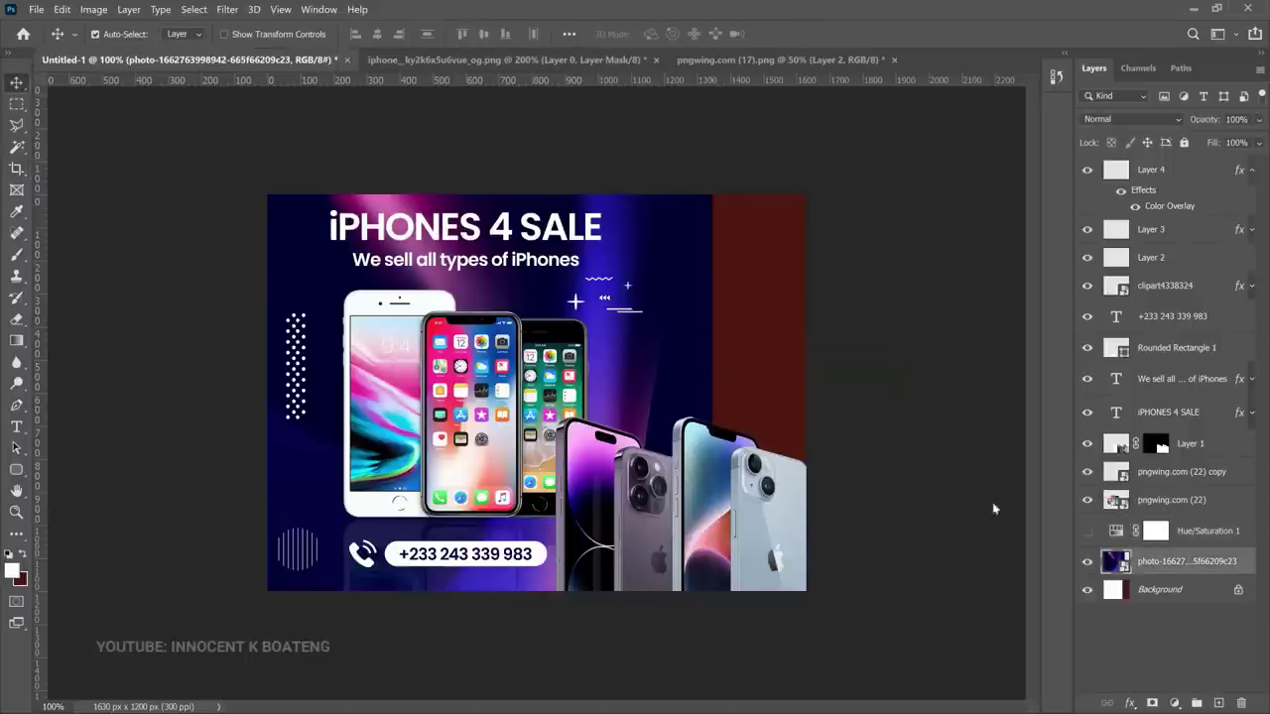
key("ctrl+t")
key("ctrl+minus")
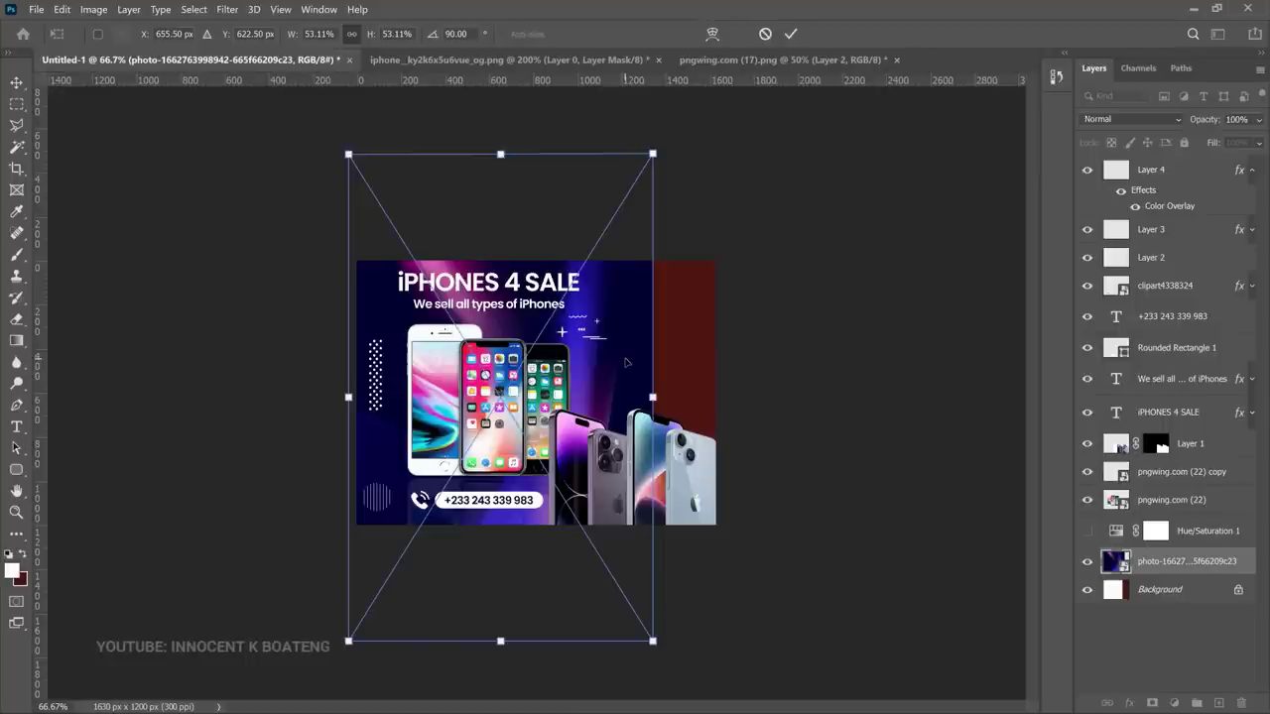
right_click(626, 365)
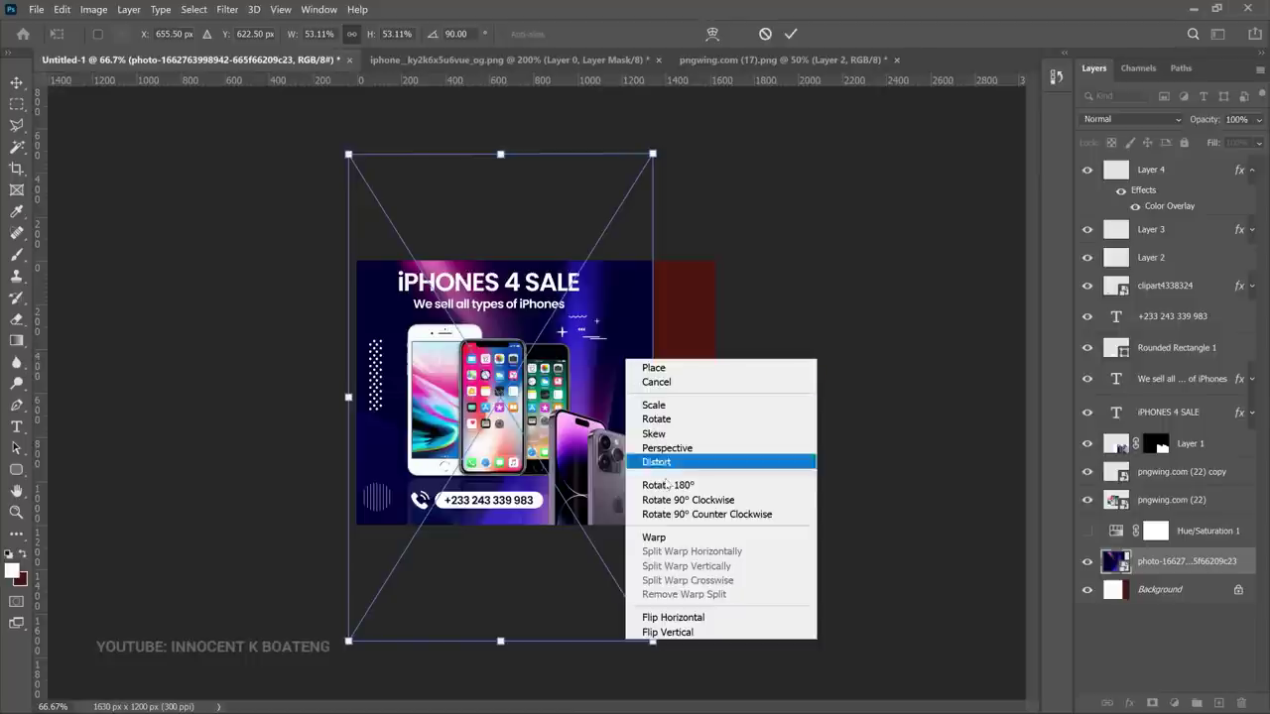
left_click(700, 516)
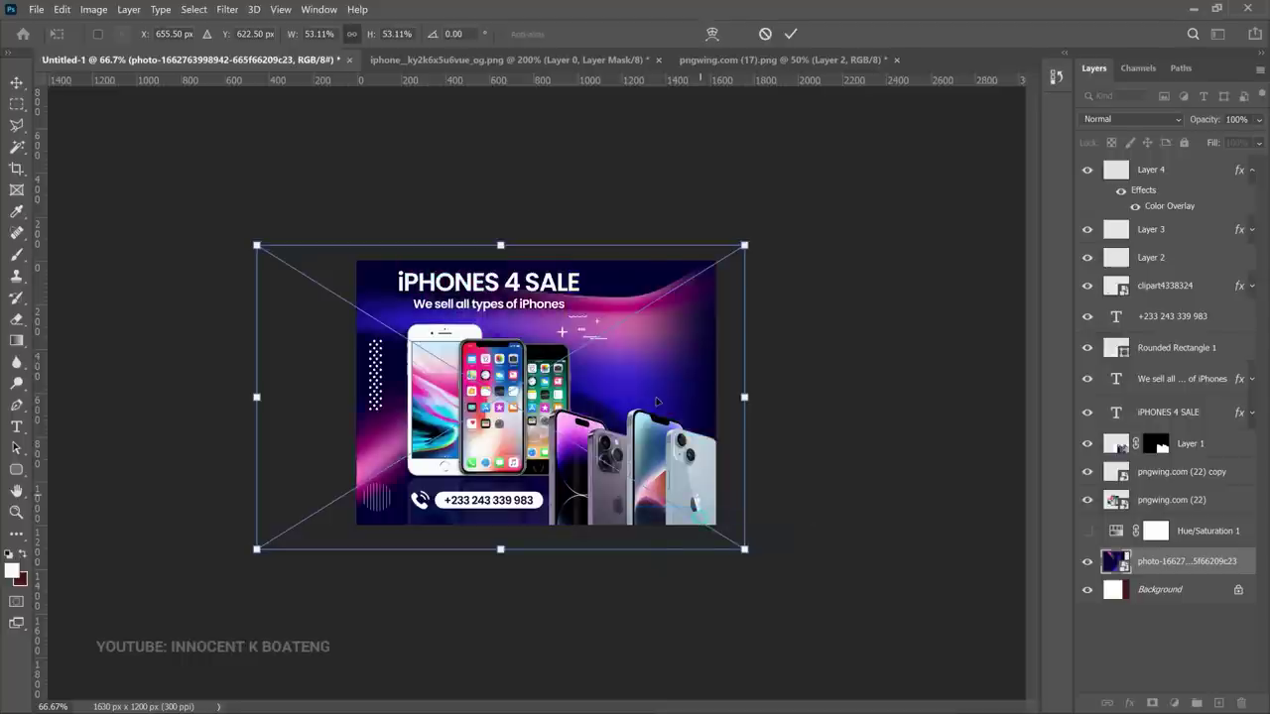
left_click_drag(663, 365, 701, 361)
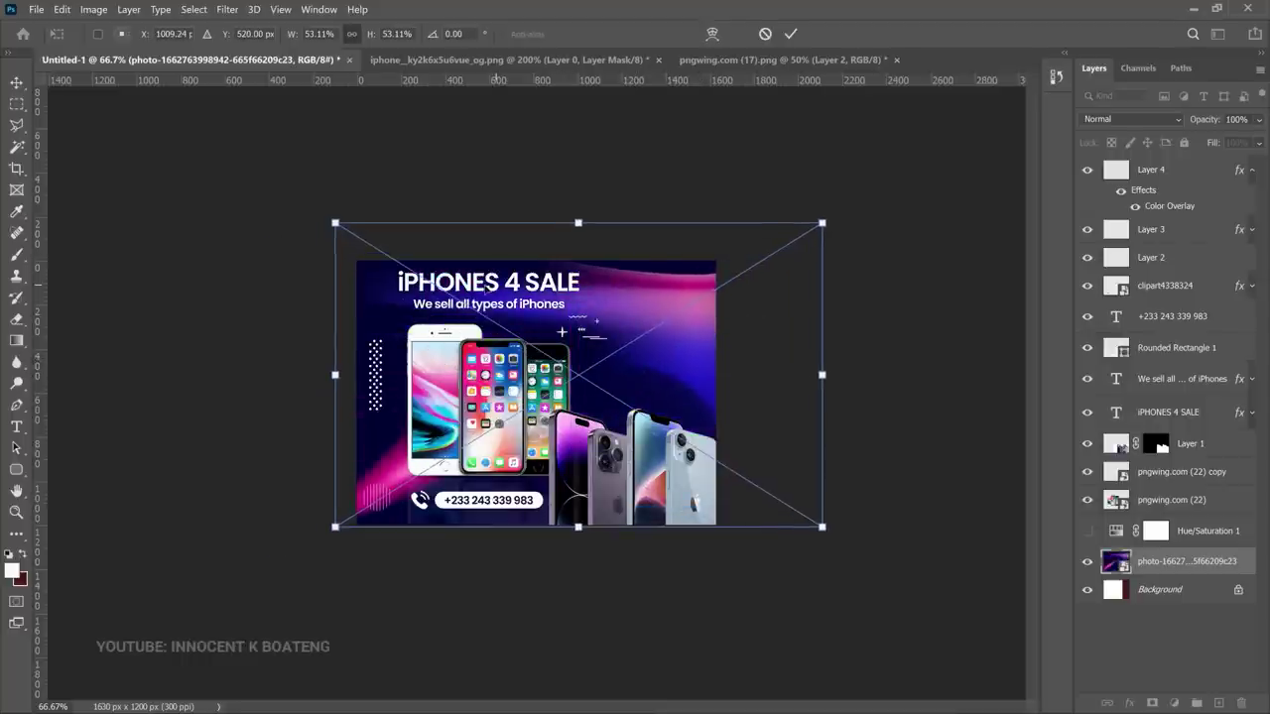
key("Return")
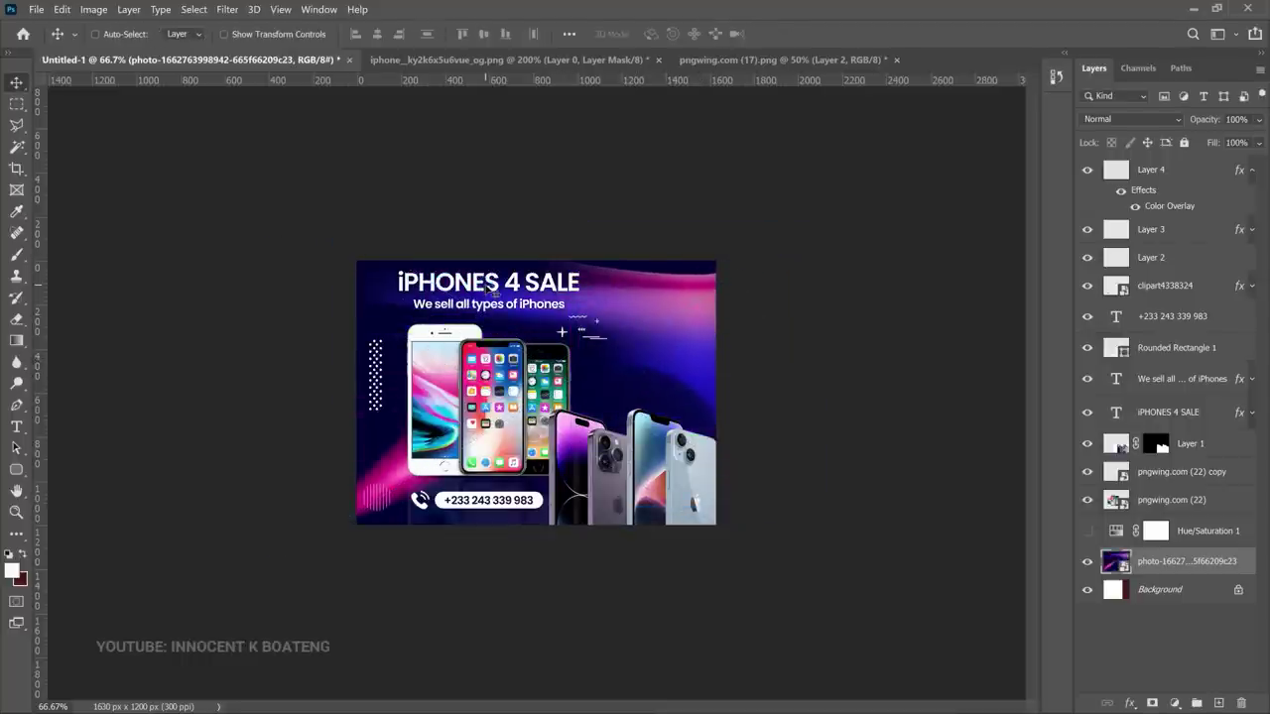
- Center the "iPHONES 4 SALE" heading horizontally on the canvas
right_click(494, 290)
left_click(504, 287)
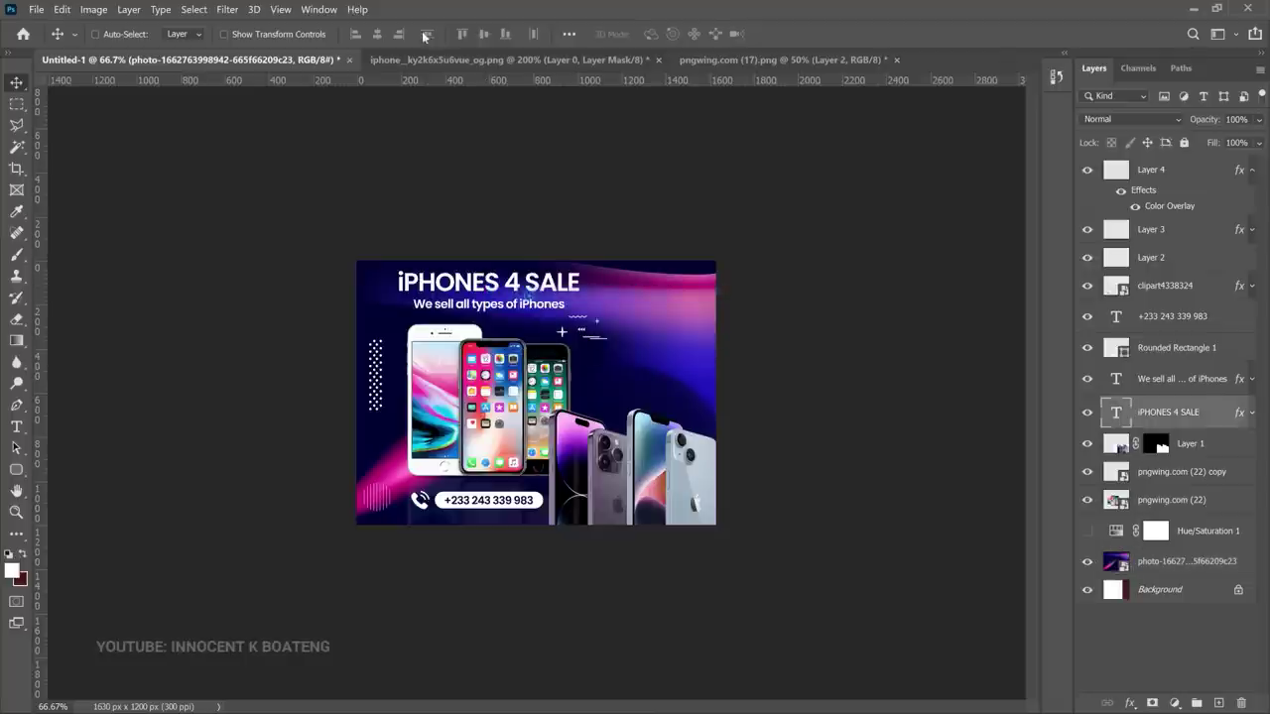
key("ctrl+a")
left_click(375, 34)
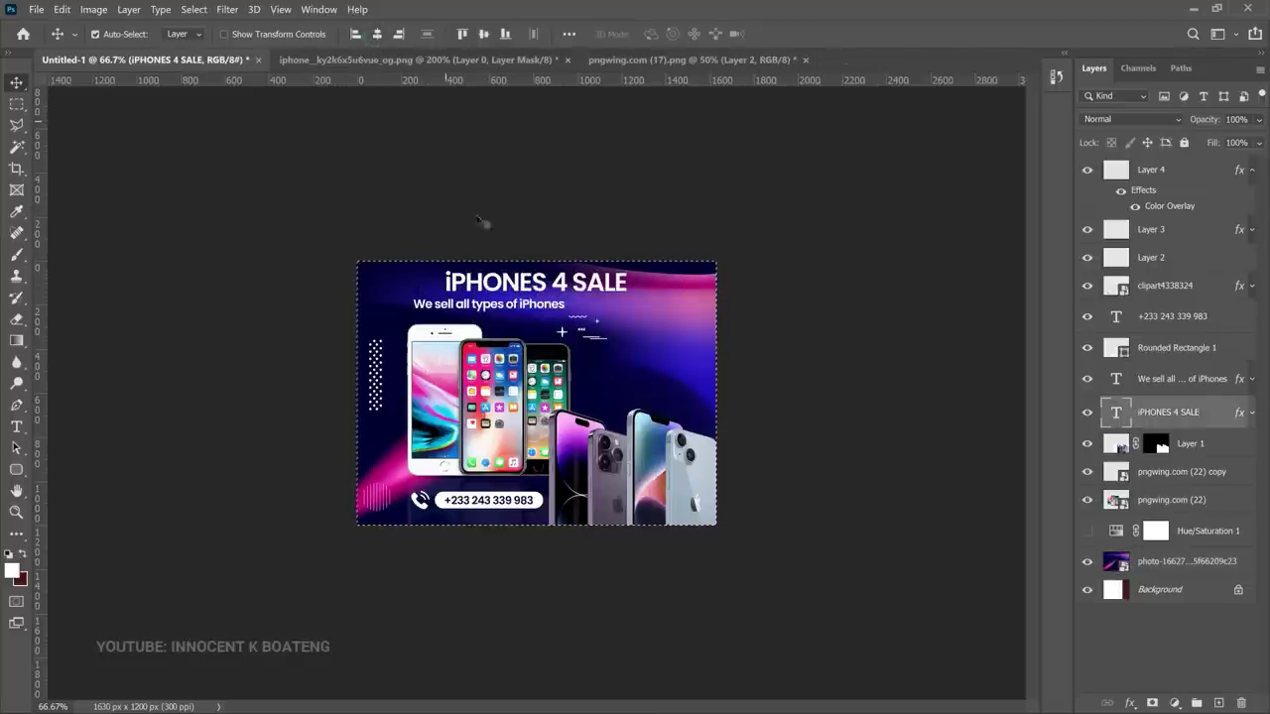
key("ctrl+d")
- Center the "We sell all types of iPhones" subtitle horizontally on the canvas
right_click(501, 304)
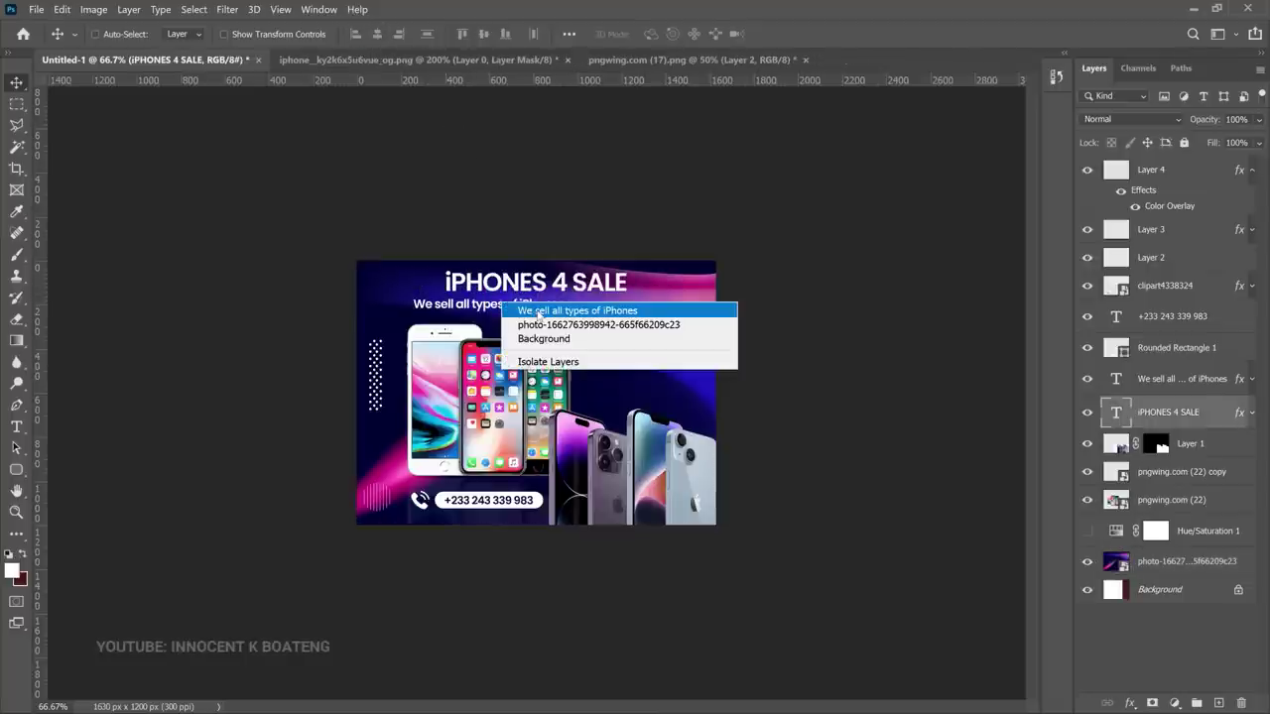
left_click(538, 311)
key("ctrl+a")
left_click(376, 33)
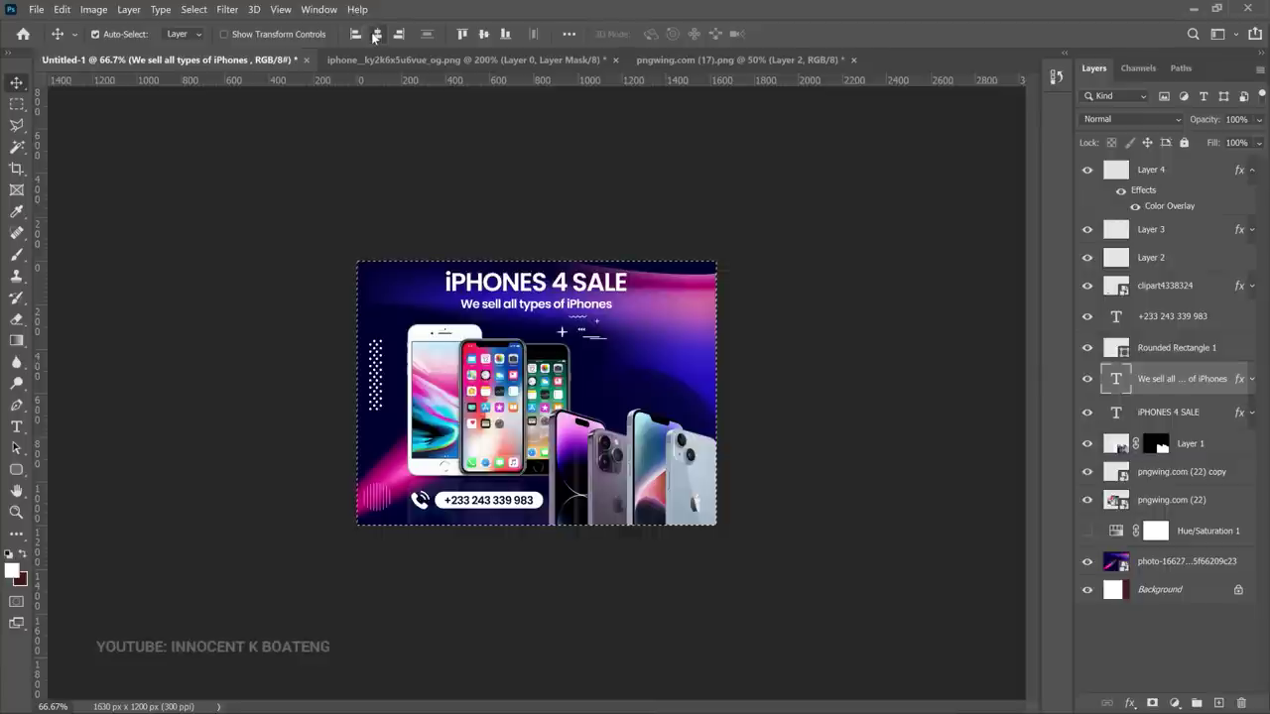
key("ctrl+d")
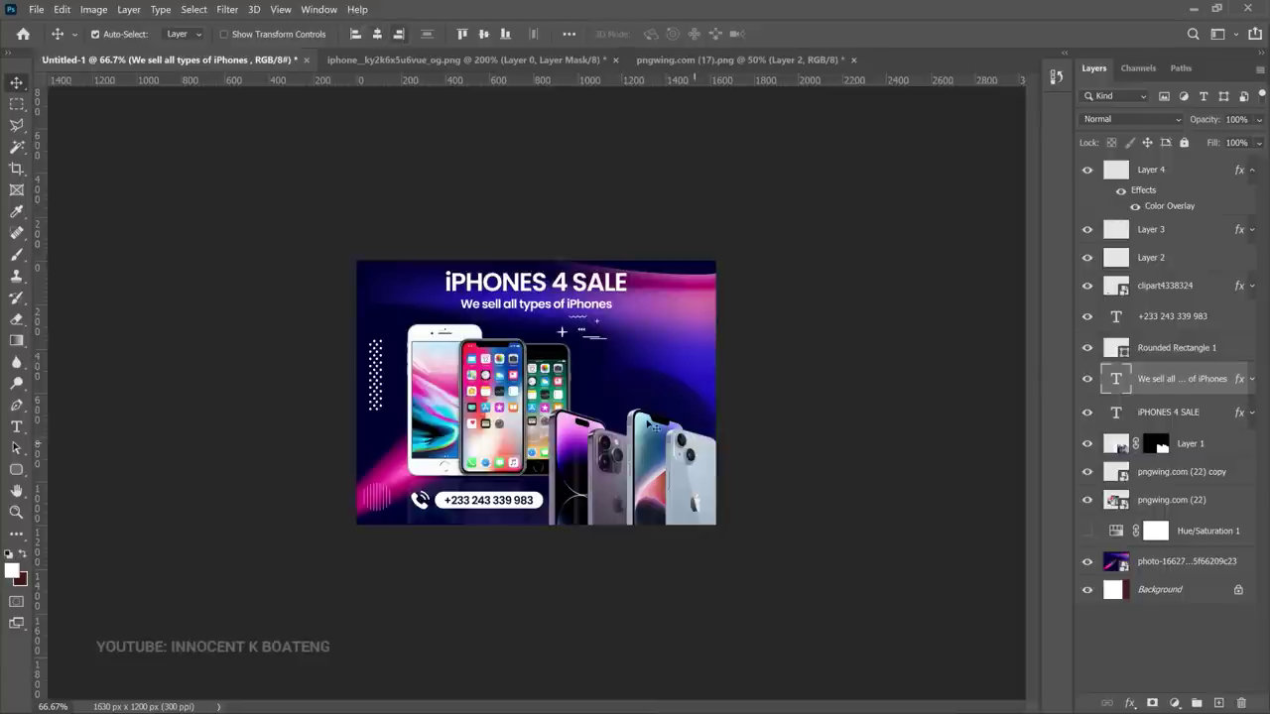
- Show and hide the Hue/Saturation adjustment layer to compare the background colours
key("ctrl")
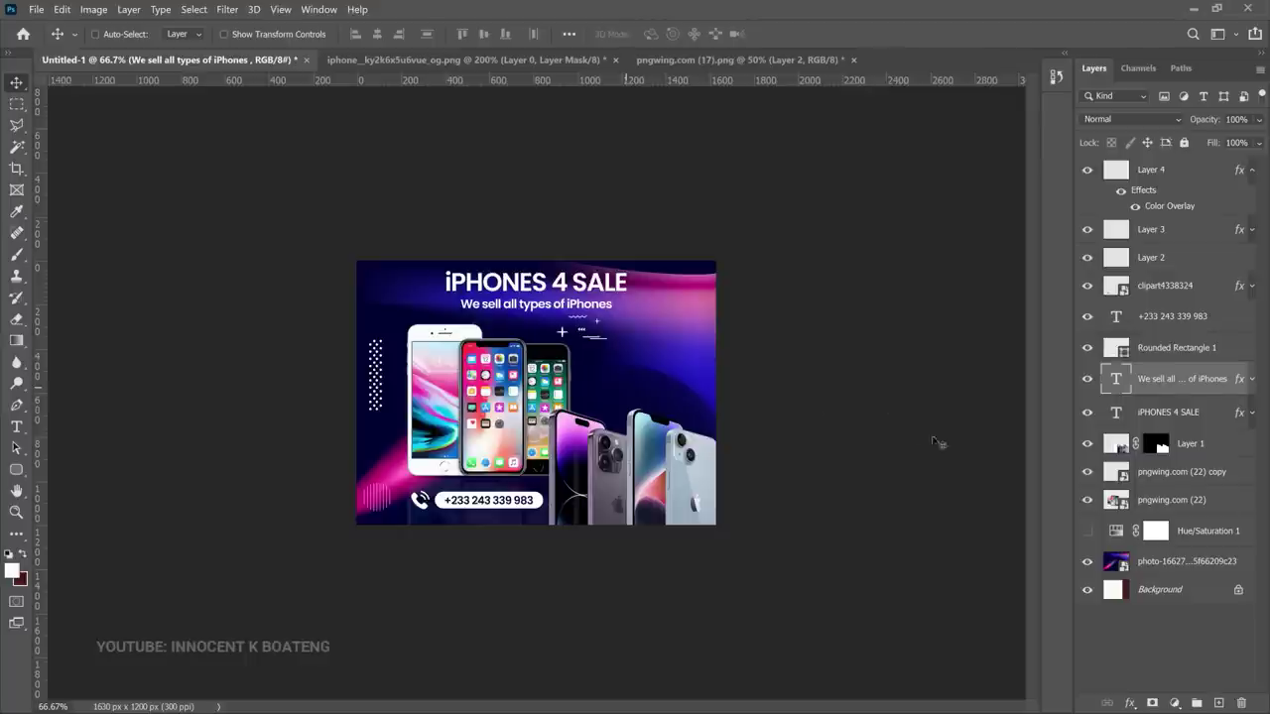
left_click(1086, 531)
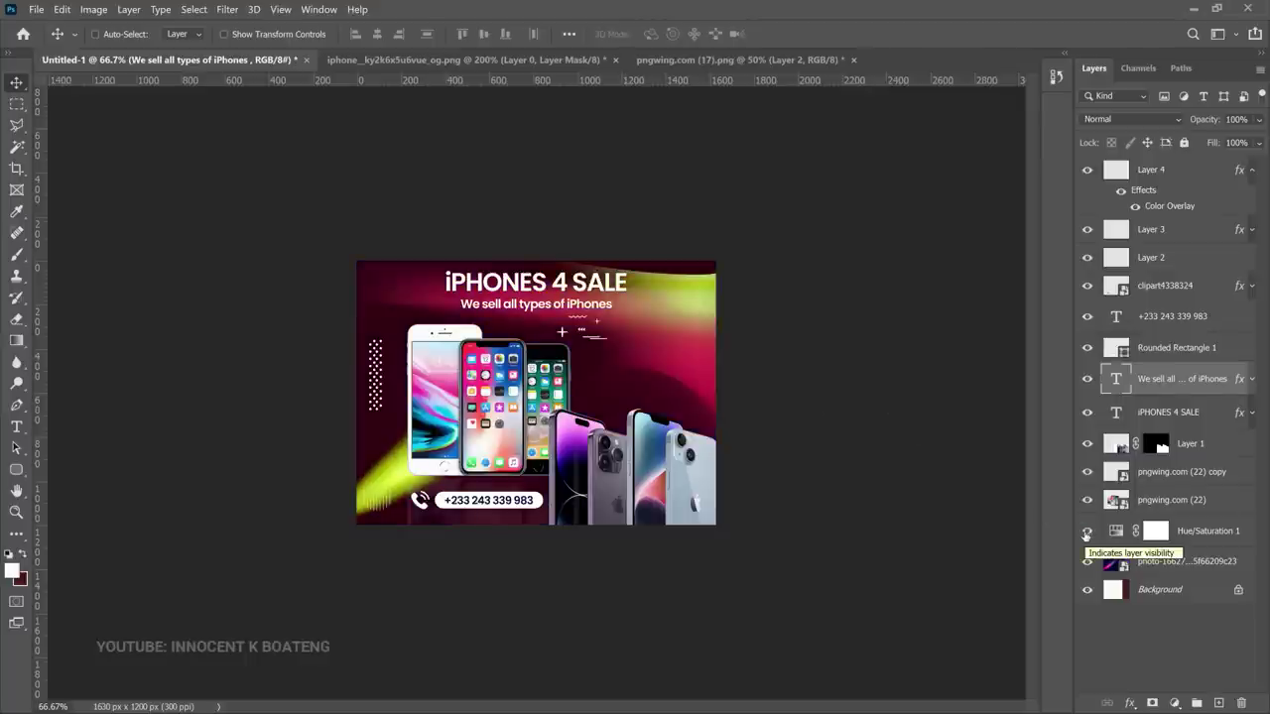
left_click(1086, 532)
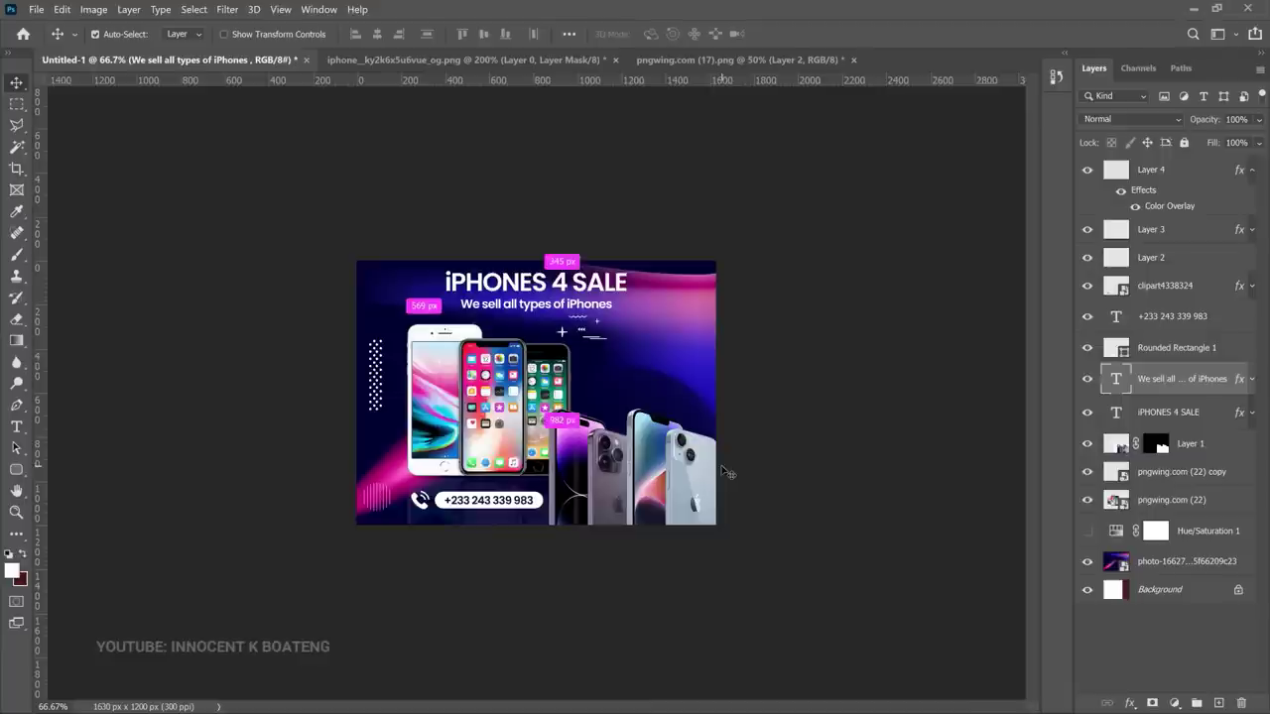
- Show the Hue/Saturation adjustment layer again and set its Hue to -39
key("ctrl+0")
key("ctrl+1")
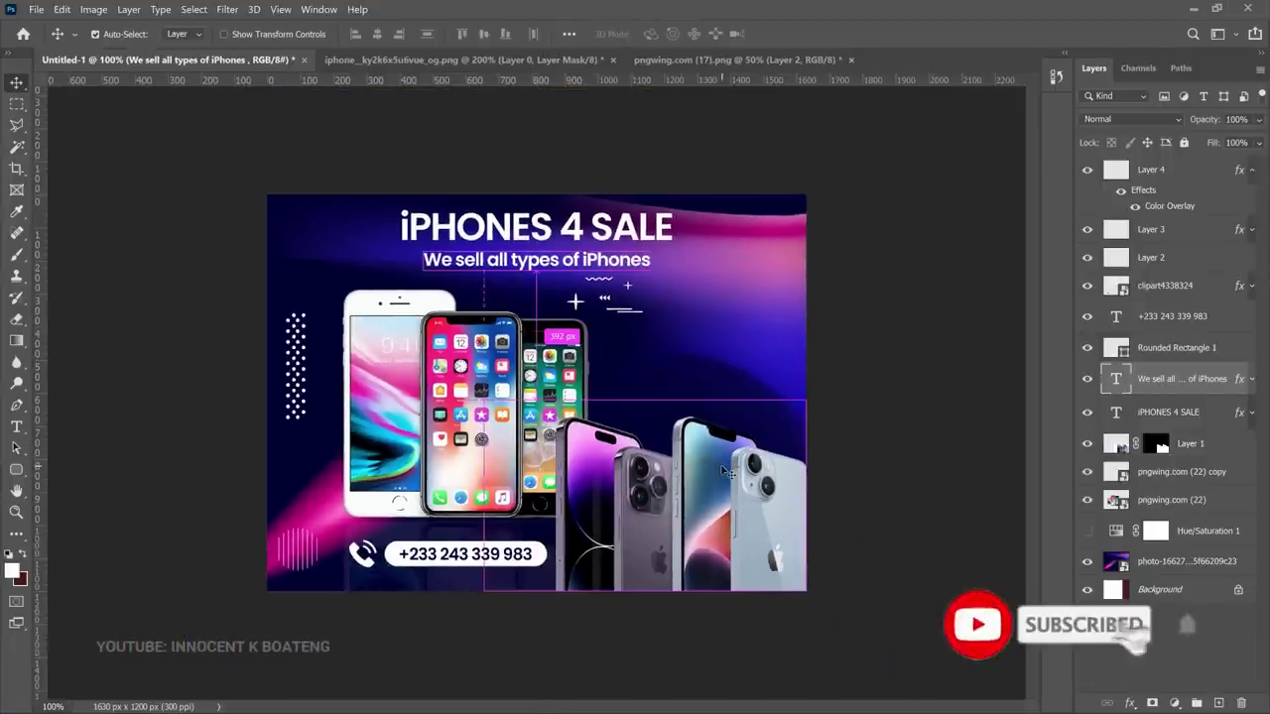
left_click(1086, 531)
double_click(1116, 531)
left_click_drag(865, 245, 836, 246)
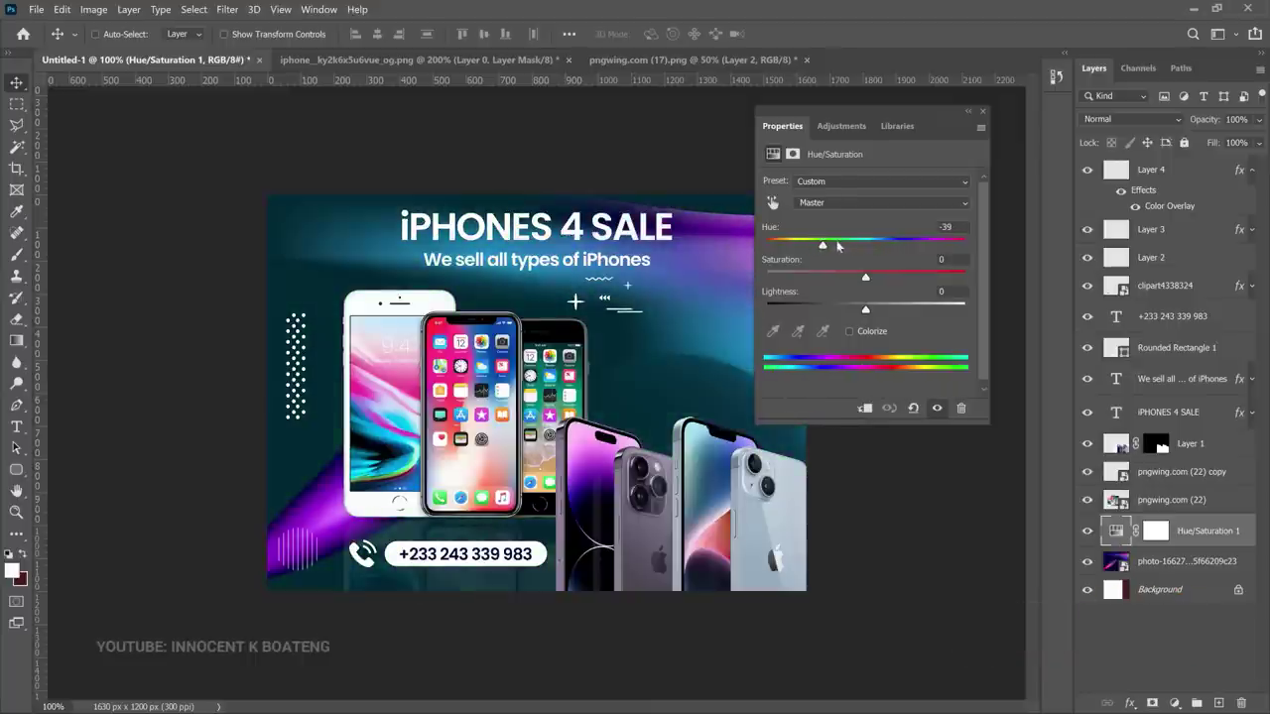